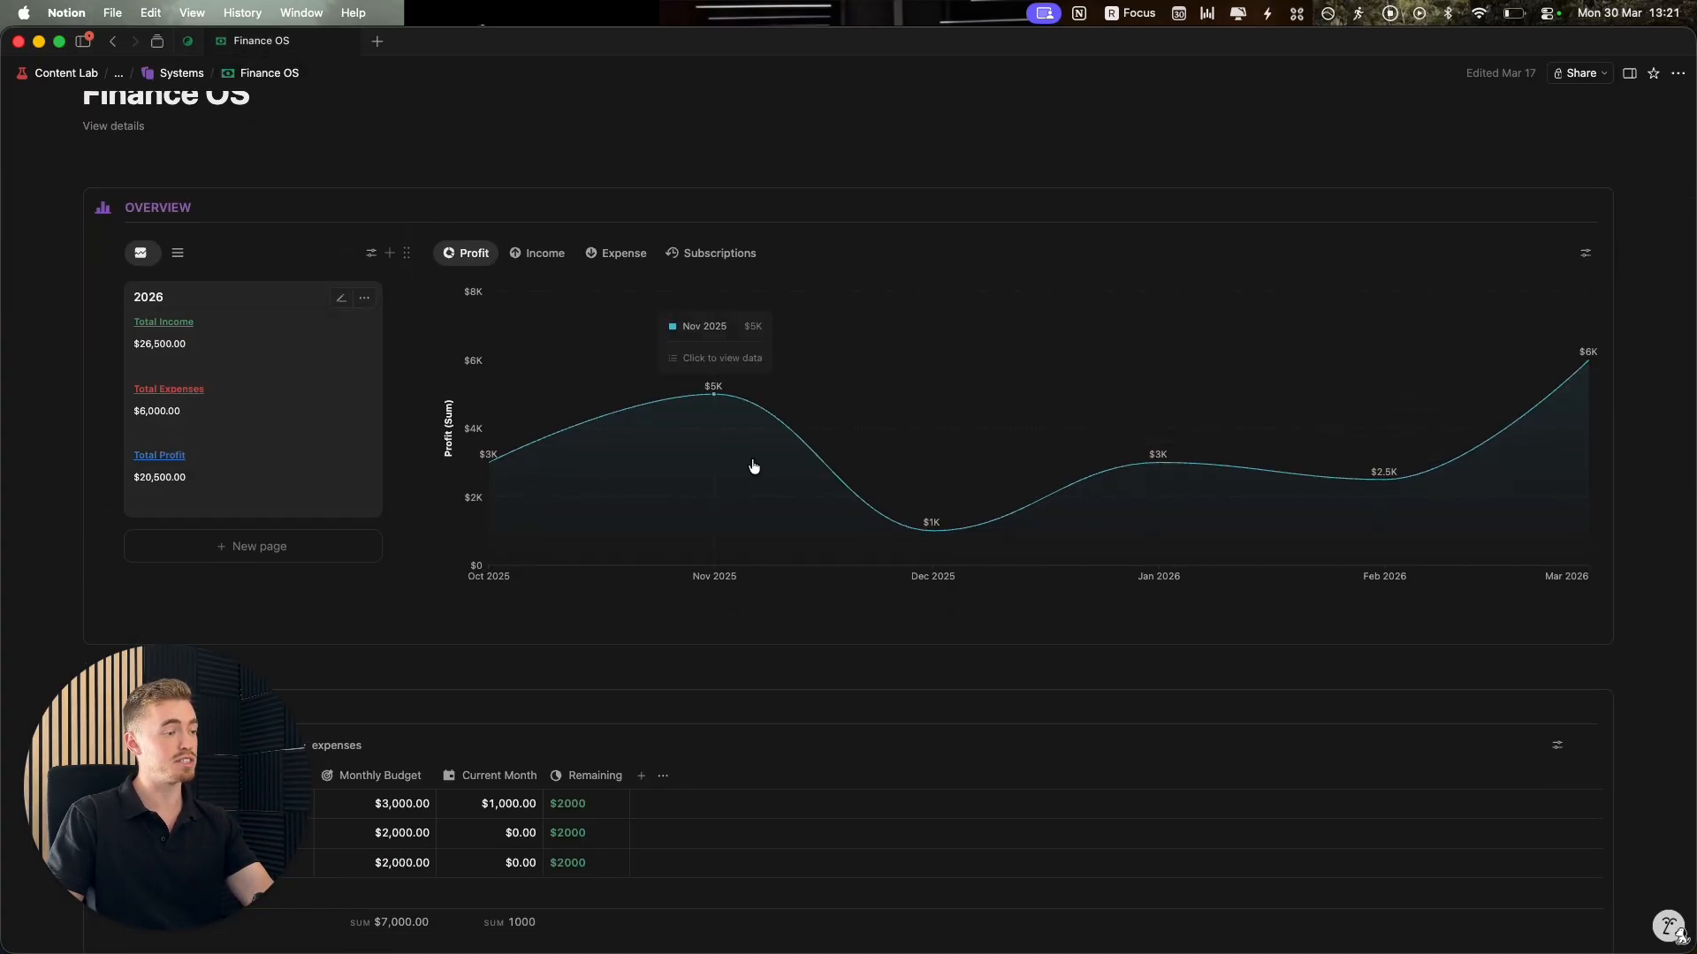
pyautogui.scroll(-5, 729, 424)
pyautogui.scroll(-5, 367, 292)
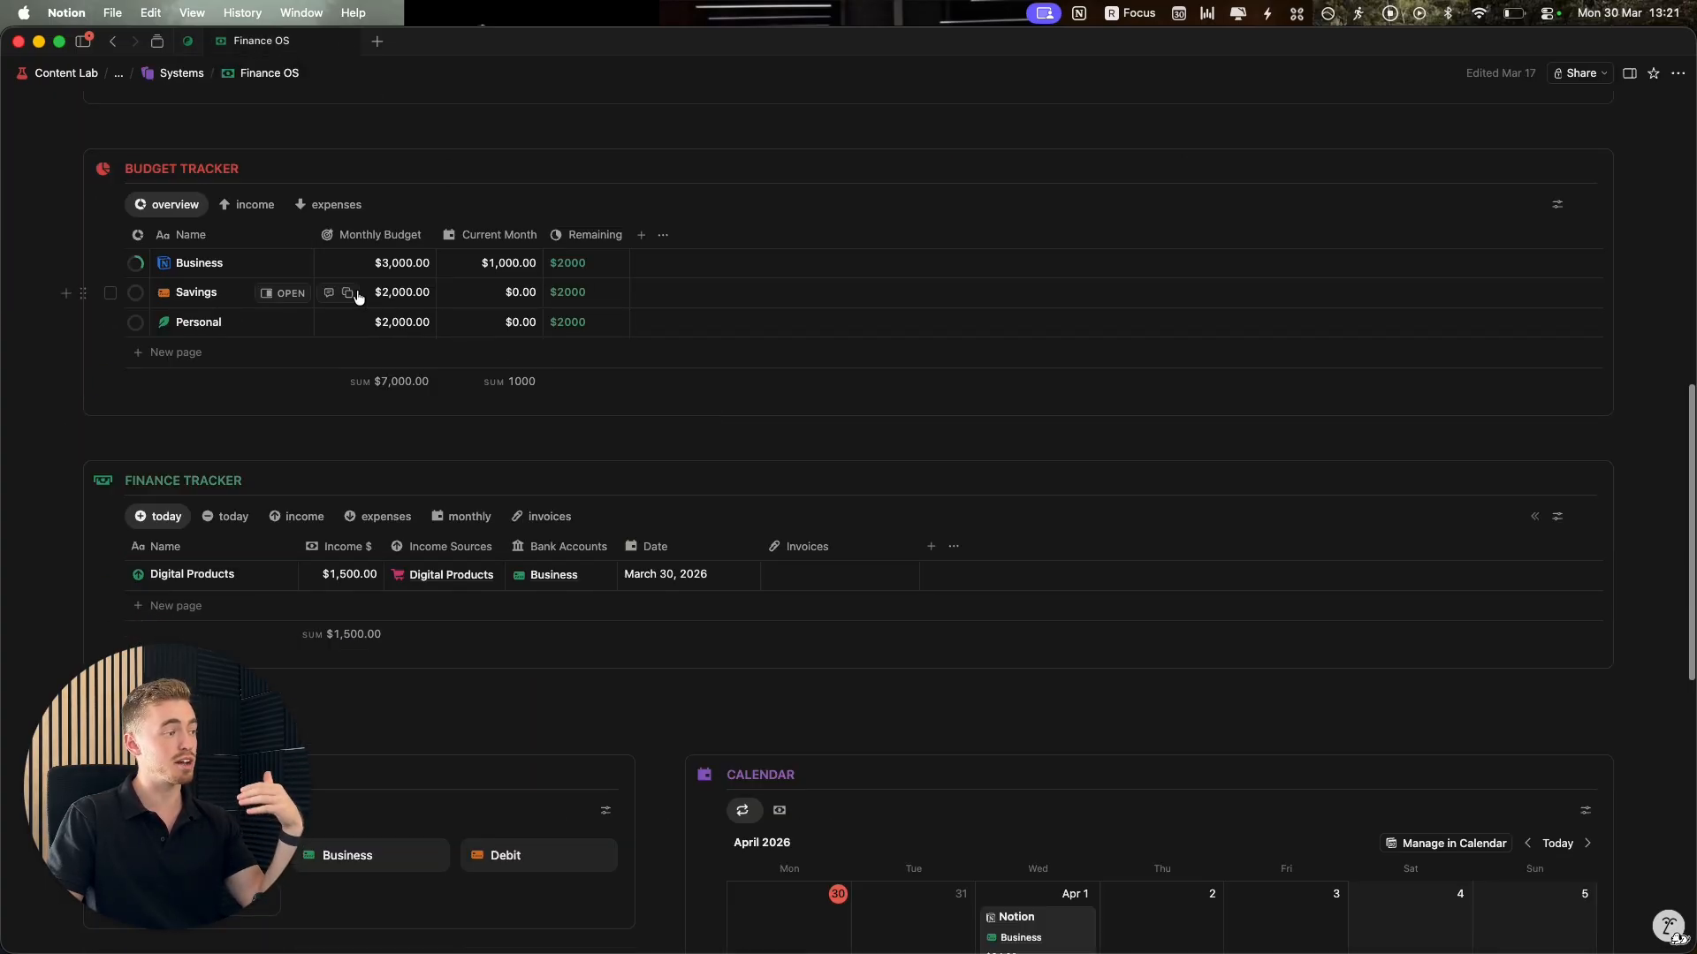
pyautogui.scroll(-3, 371, 362)
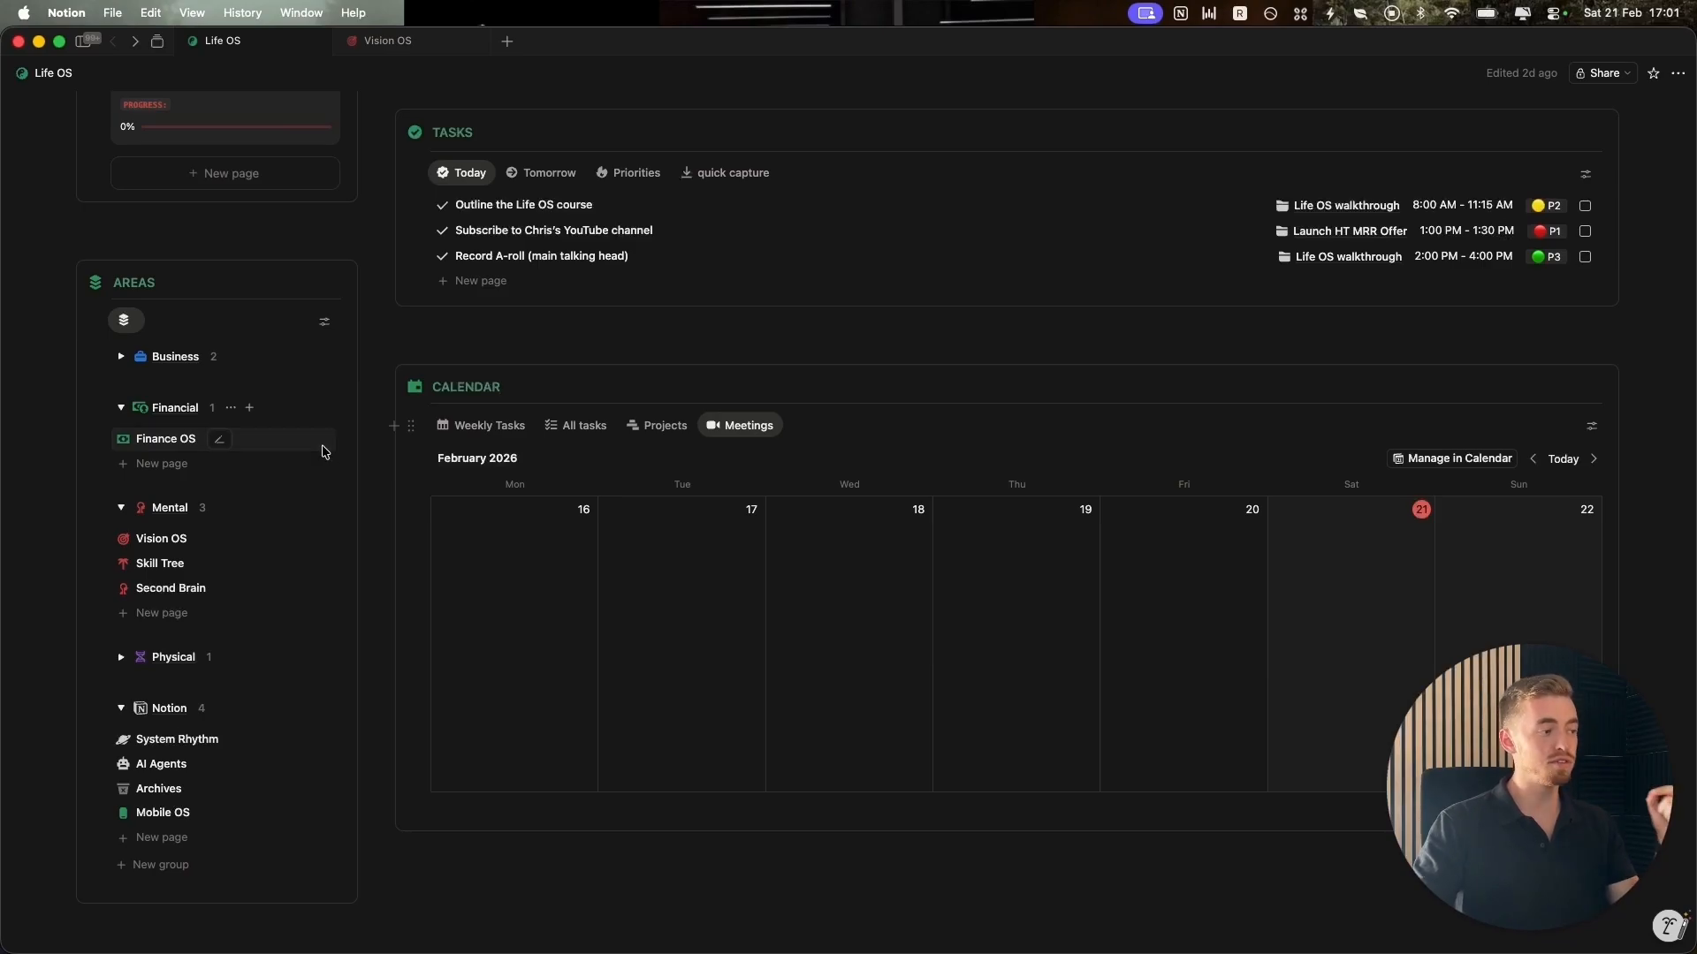
# Open the Finance OS page from the Financial area of Life OS.
pyautogui.click(325, 452)
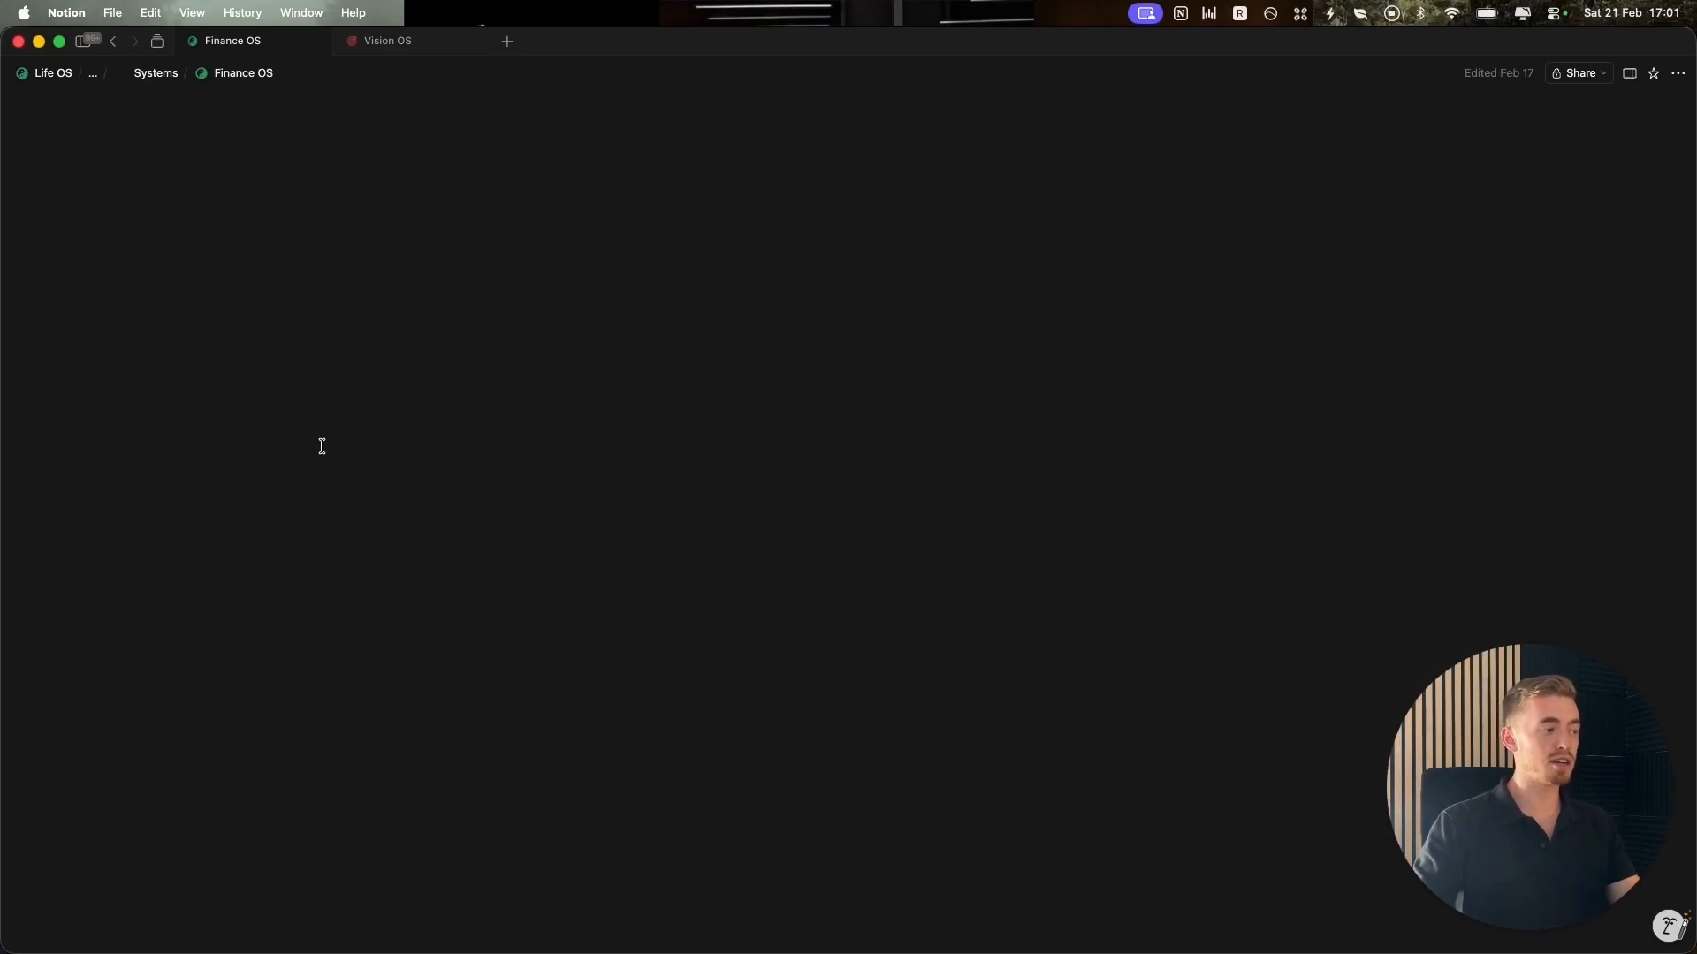
pyautogui.scroll(-3, 484, 377)
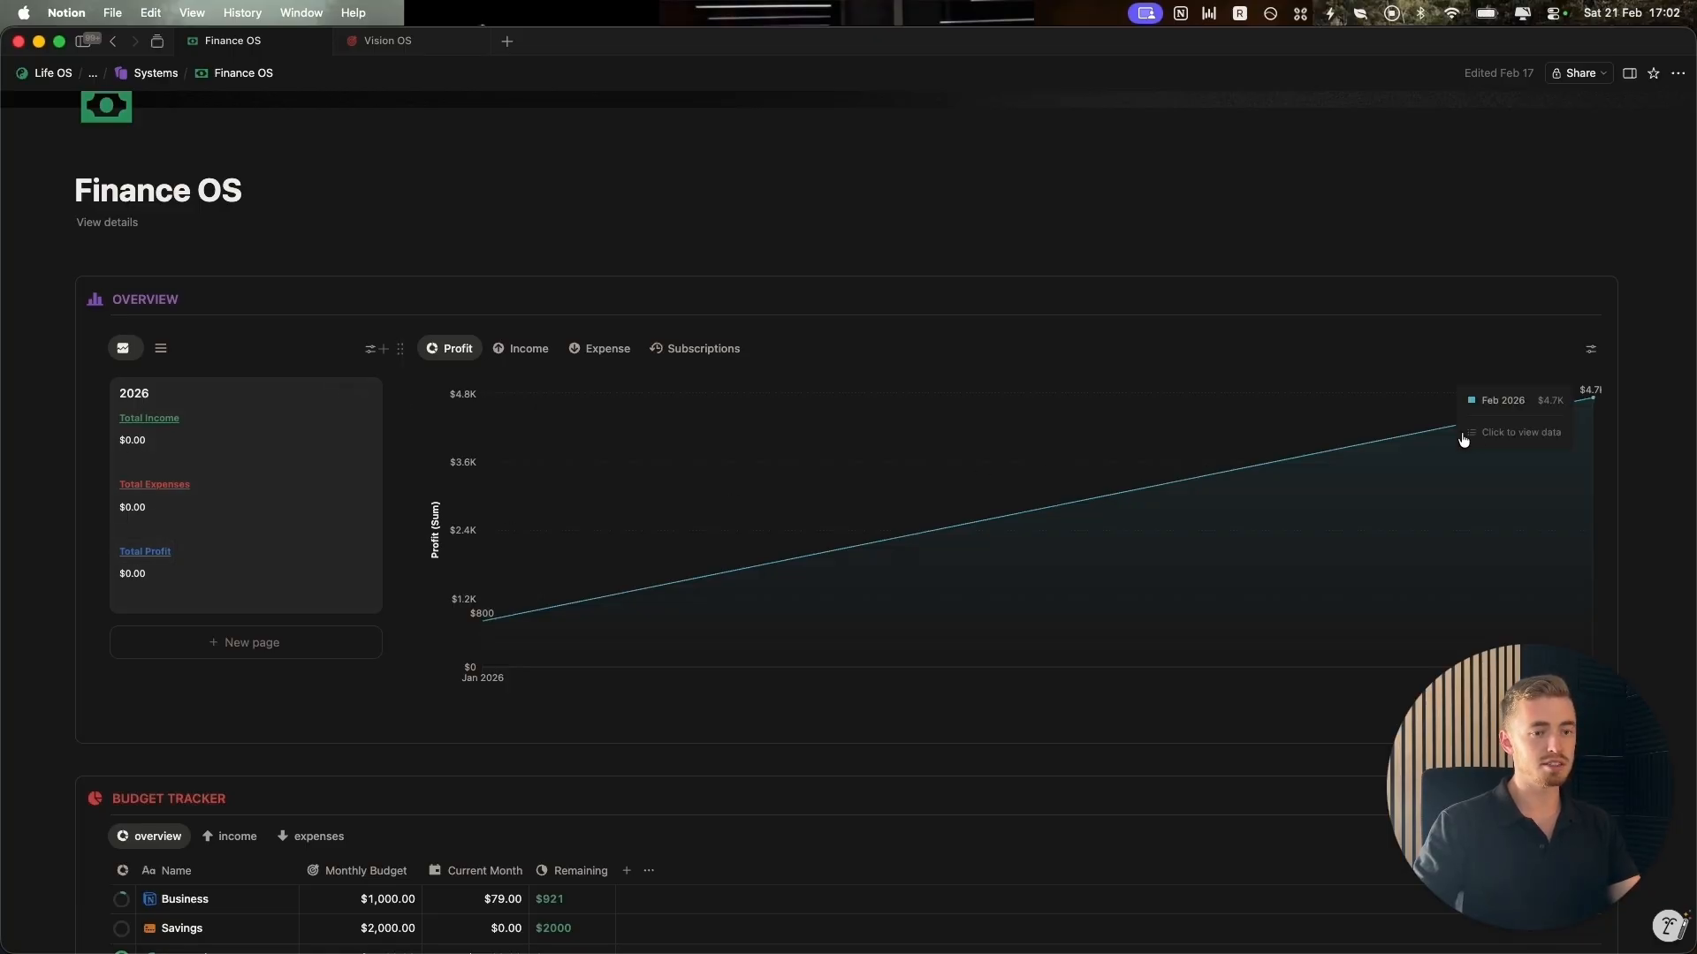
# Review the overview's Income, Expense and Subscriptions charts, including the records behind the Living Expenses slice.
pyautogui.click(541, 349)
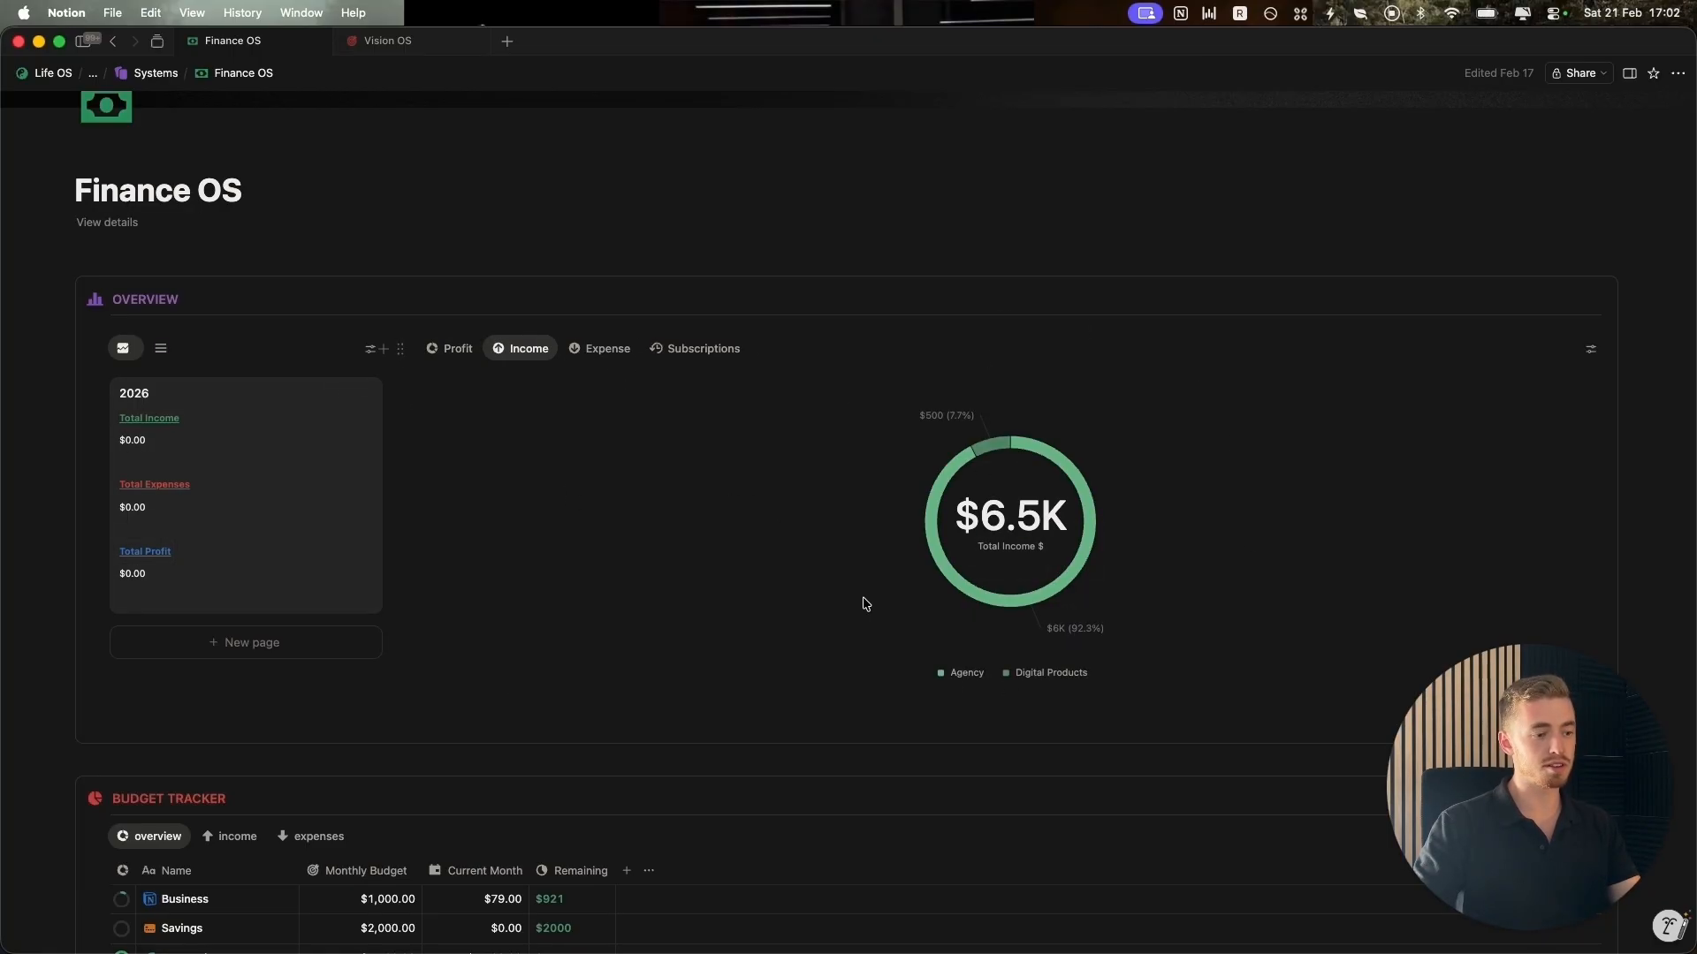
pyautogui.moveTo(999, 455)
pyautogui.click(590, 350)
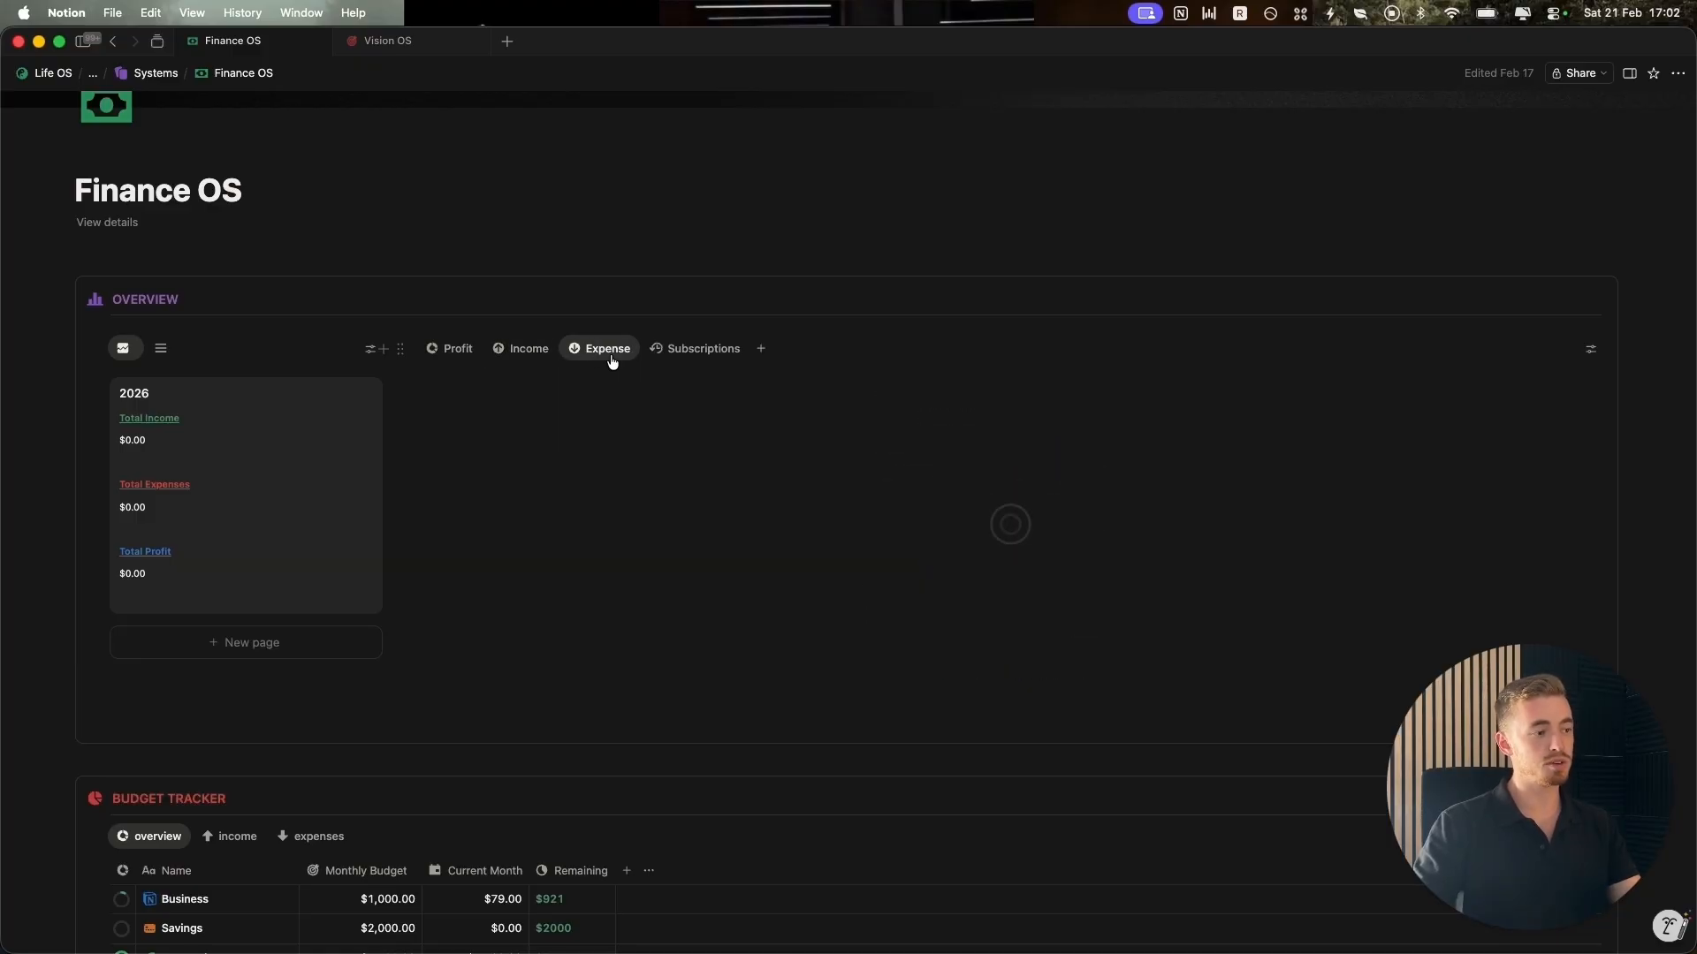
pyautogui.moveTo(1006, 447)
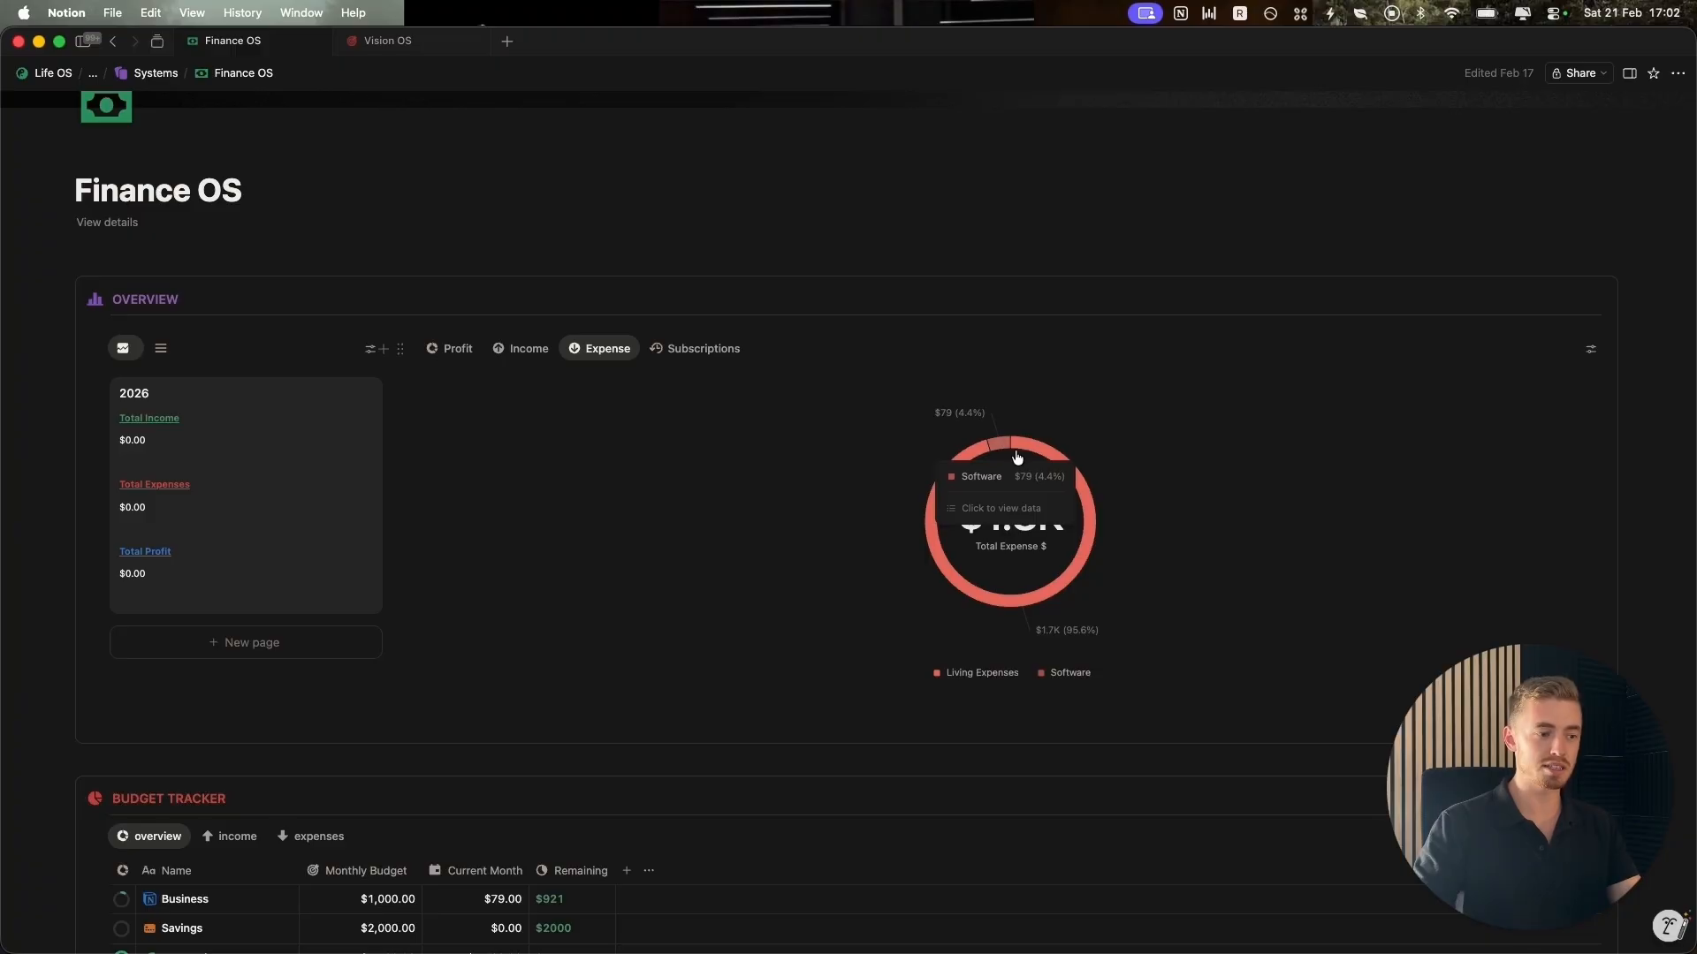
pyautogui.moveTo(1062, 589)
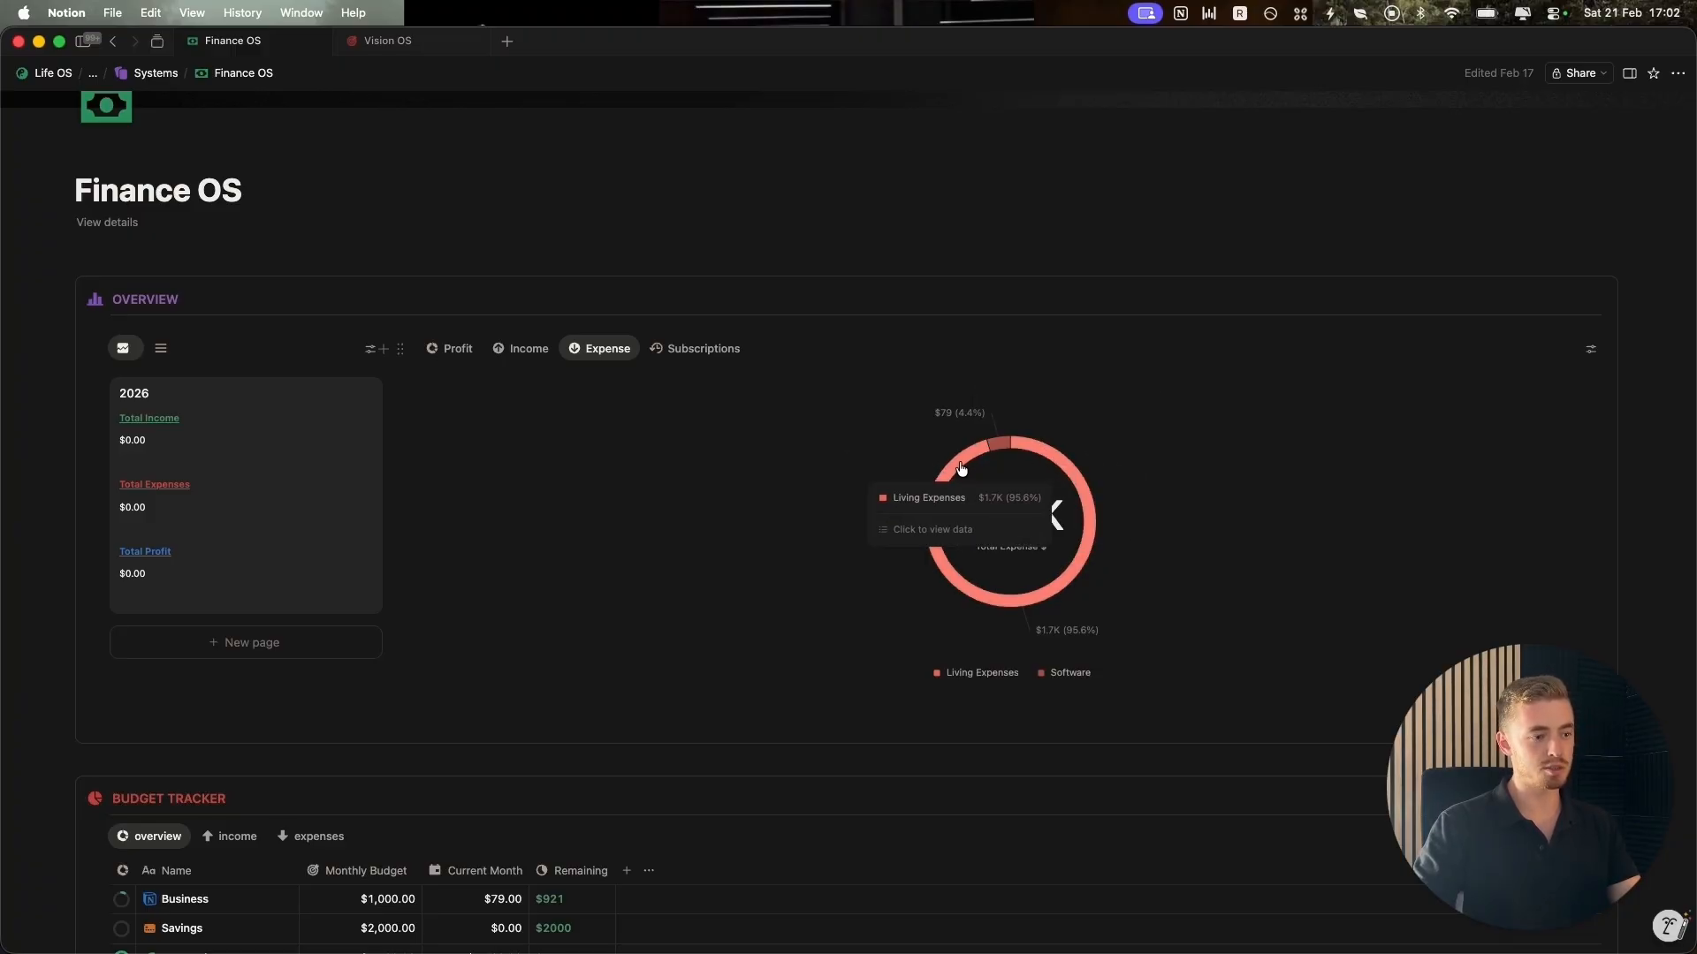
pyautogui.click(1035, 444)
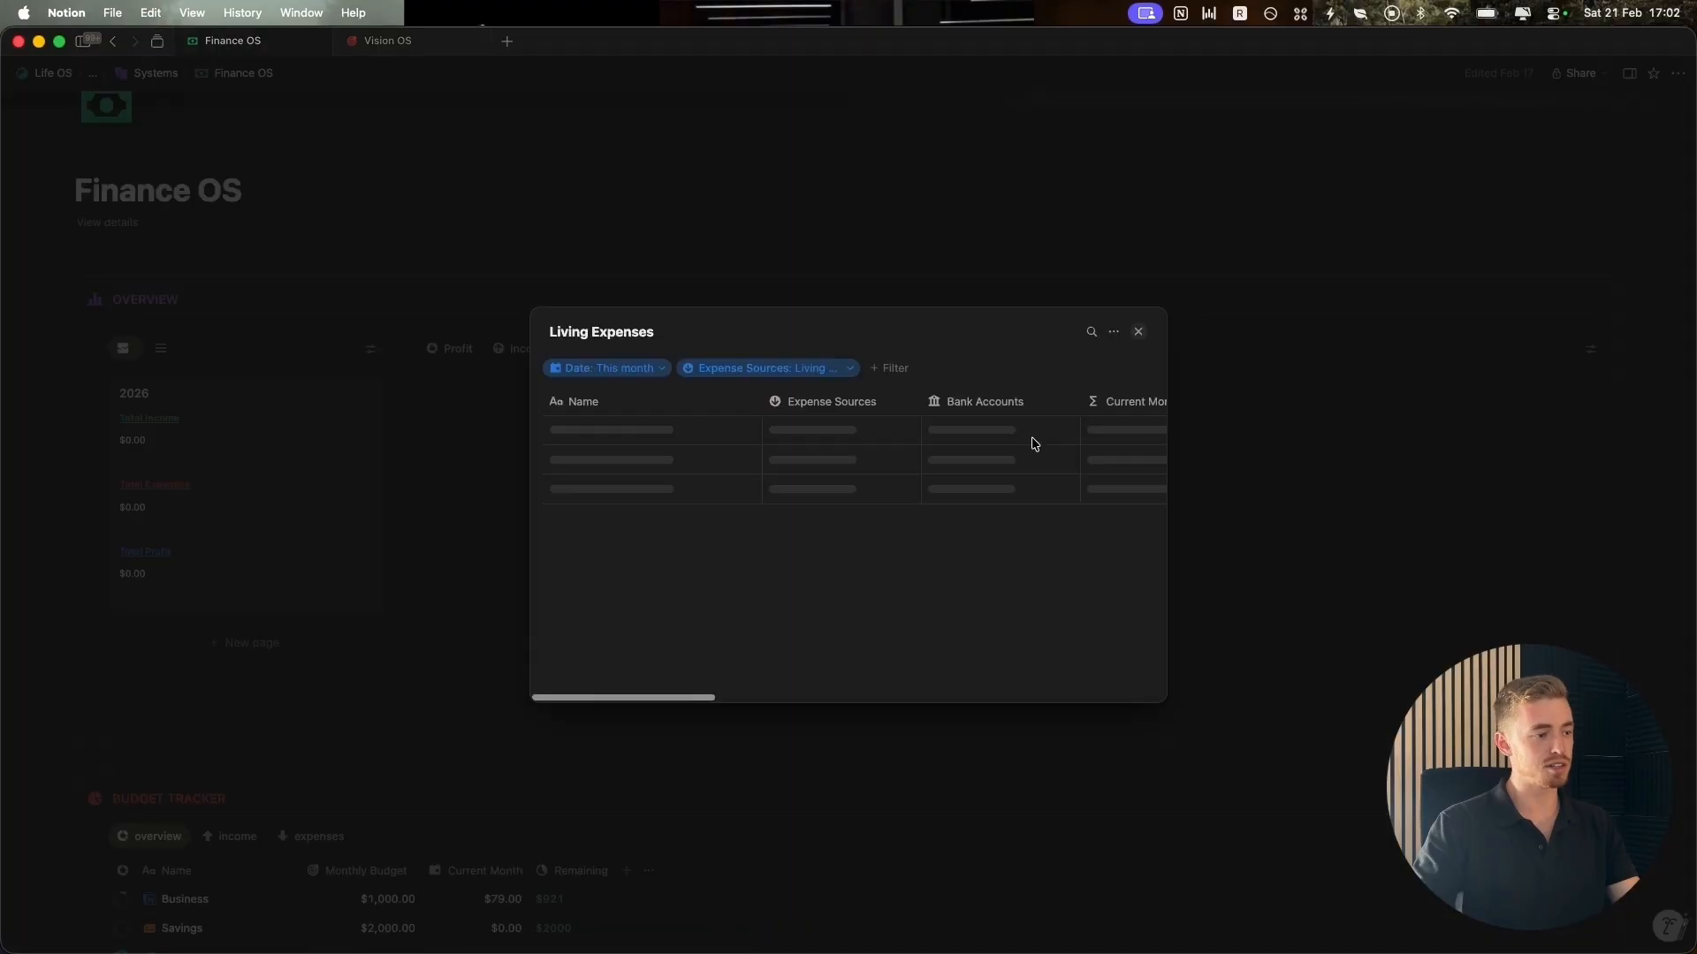
pyautogui.click(434, 481)
pyautogui.click(706, 353)
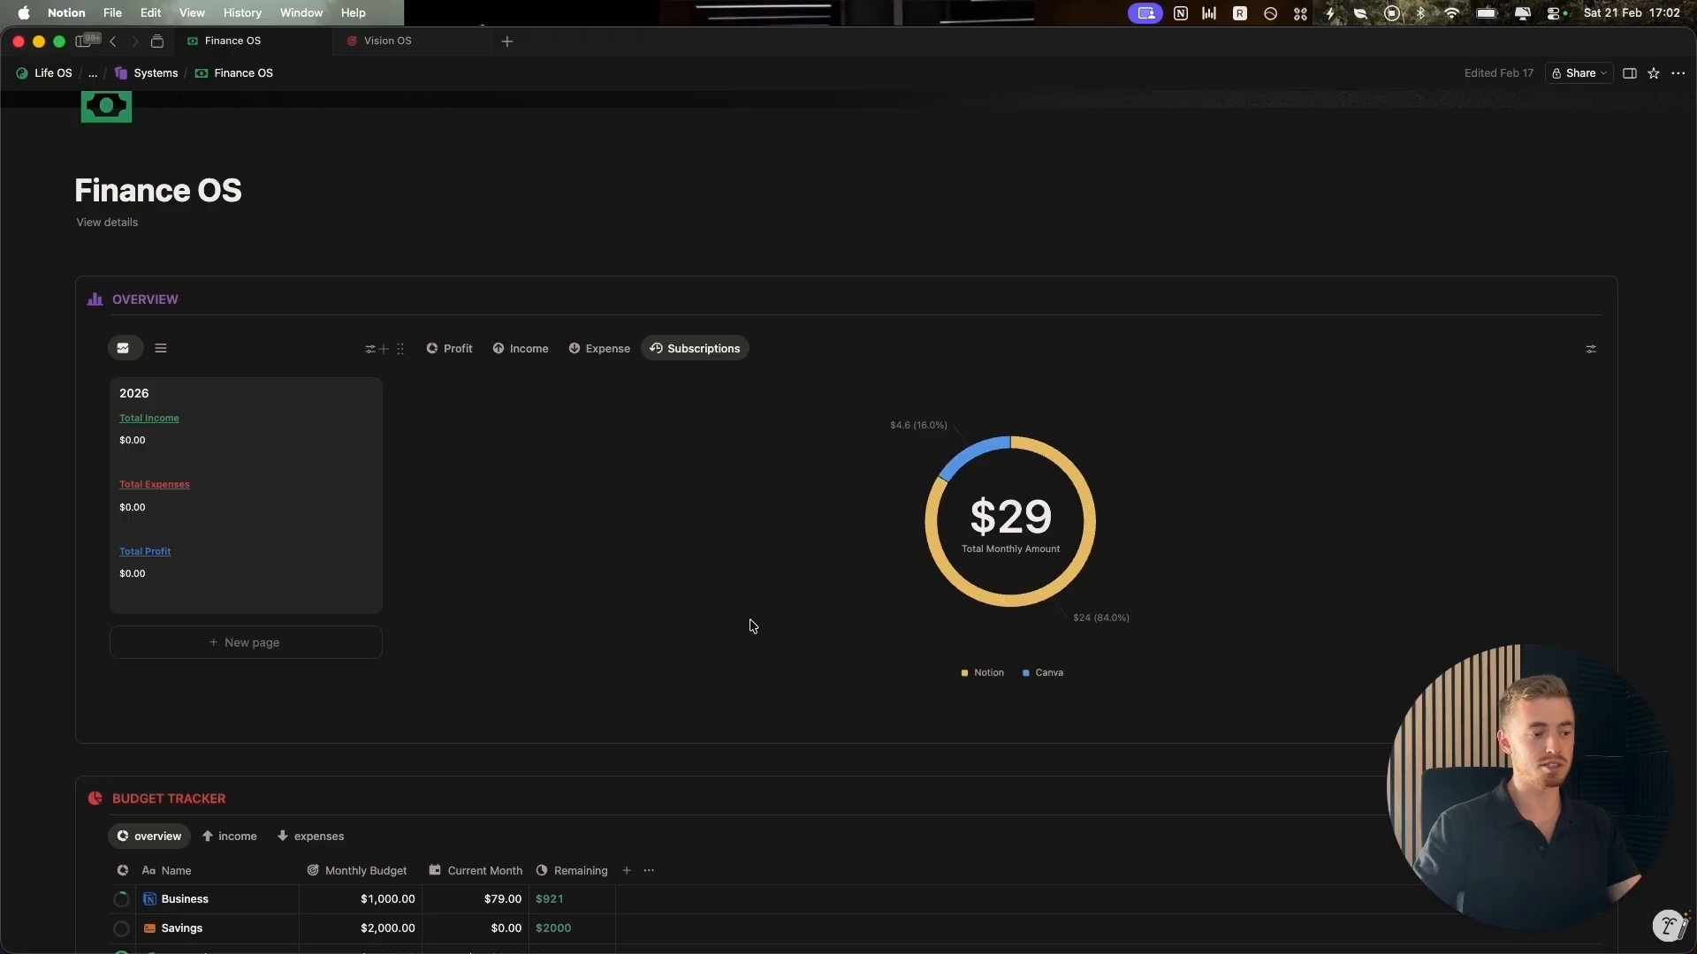
# Set the monthly budgets in the Budget Tracker overview to $3,000 for Business and $2,000 for Personal.
pyautogui.scroll(-6, 504, 477)
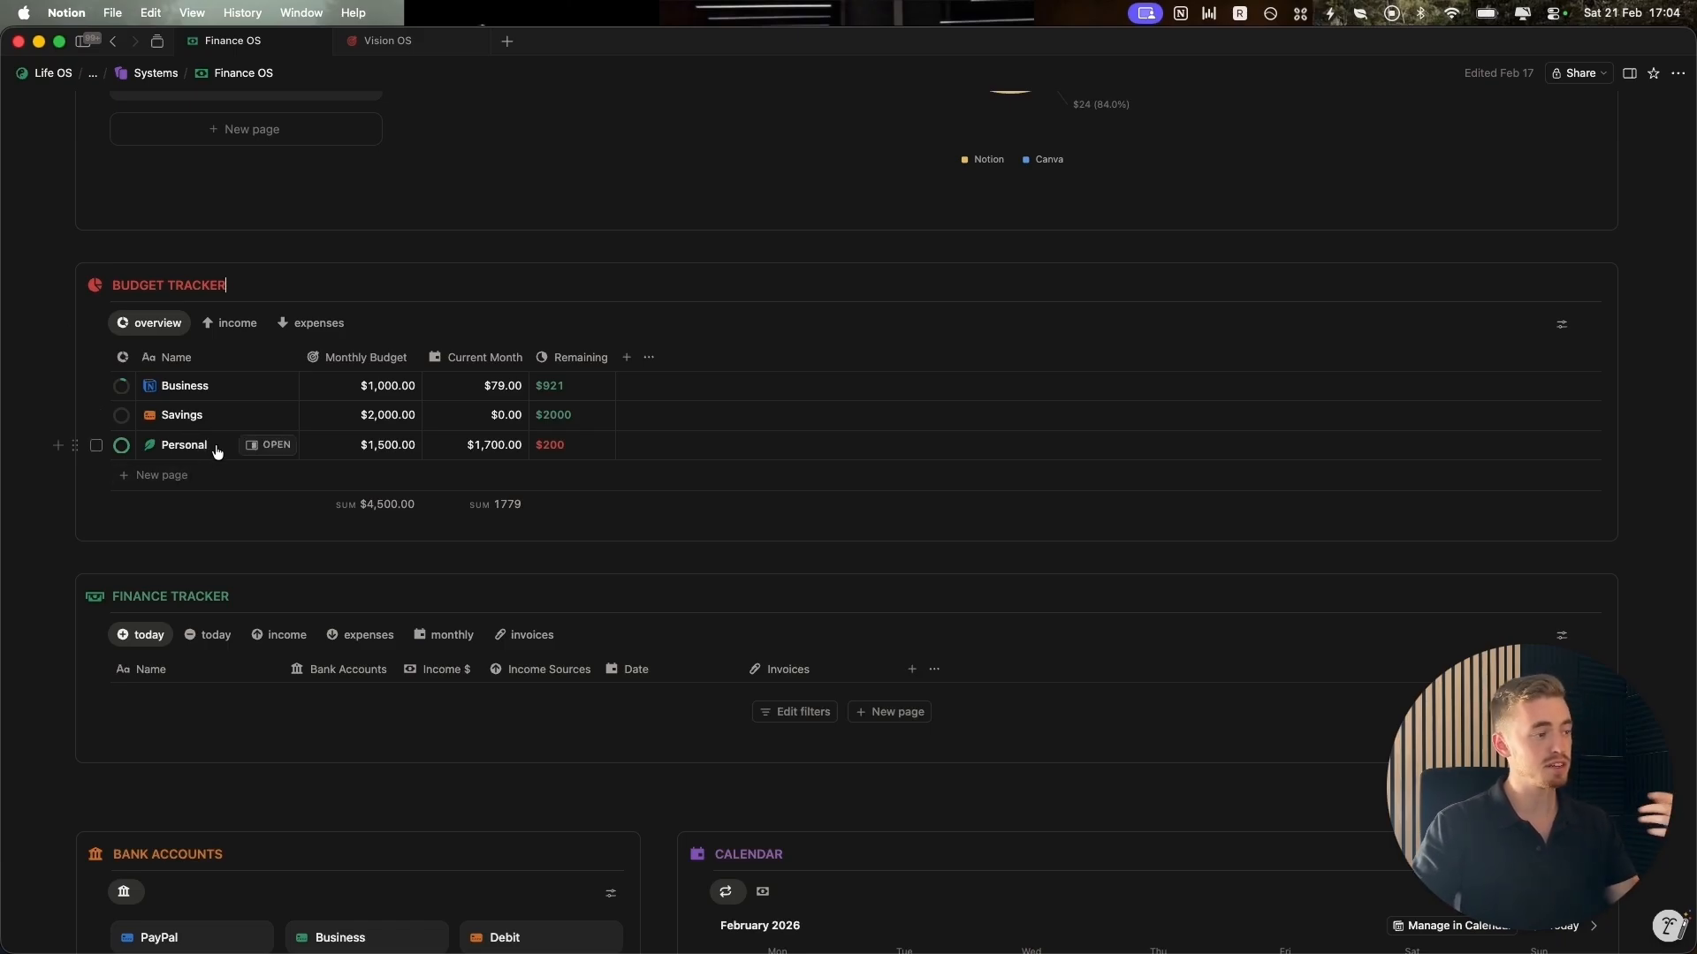
pyautogui.click(388, 382)
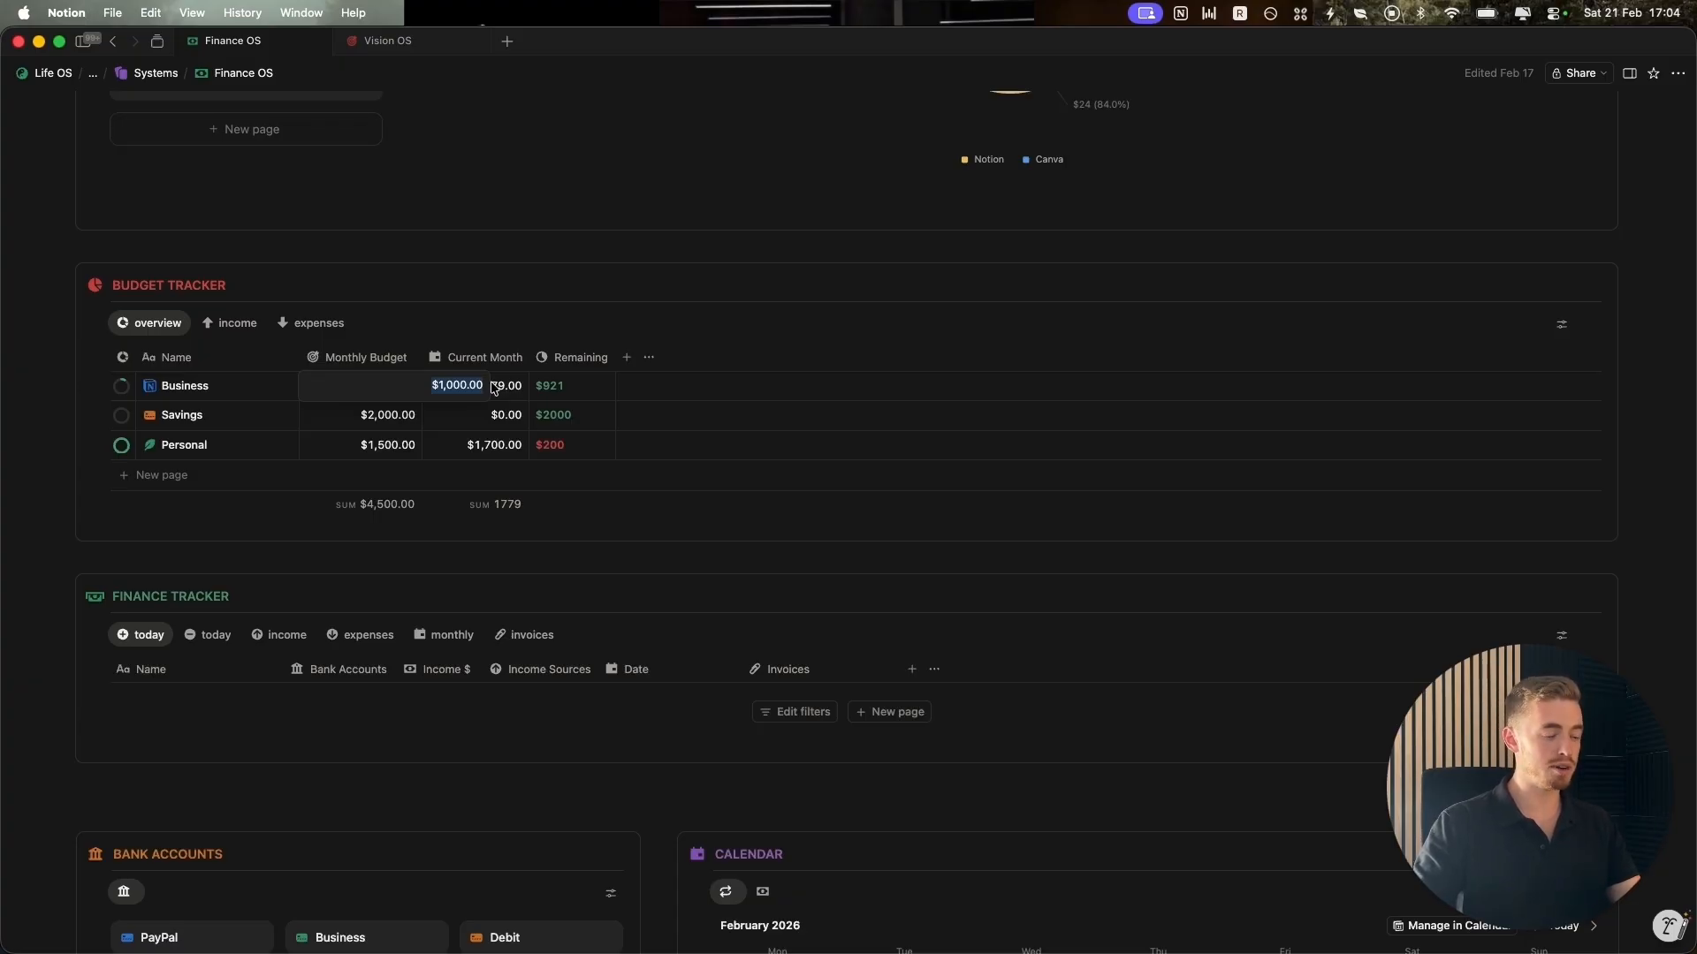
pyautogui.write('3000')
pyautogui.press('Return')
pyautogui.click(369, 445)
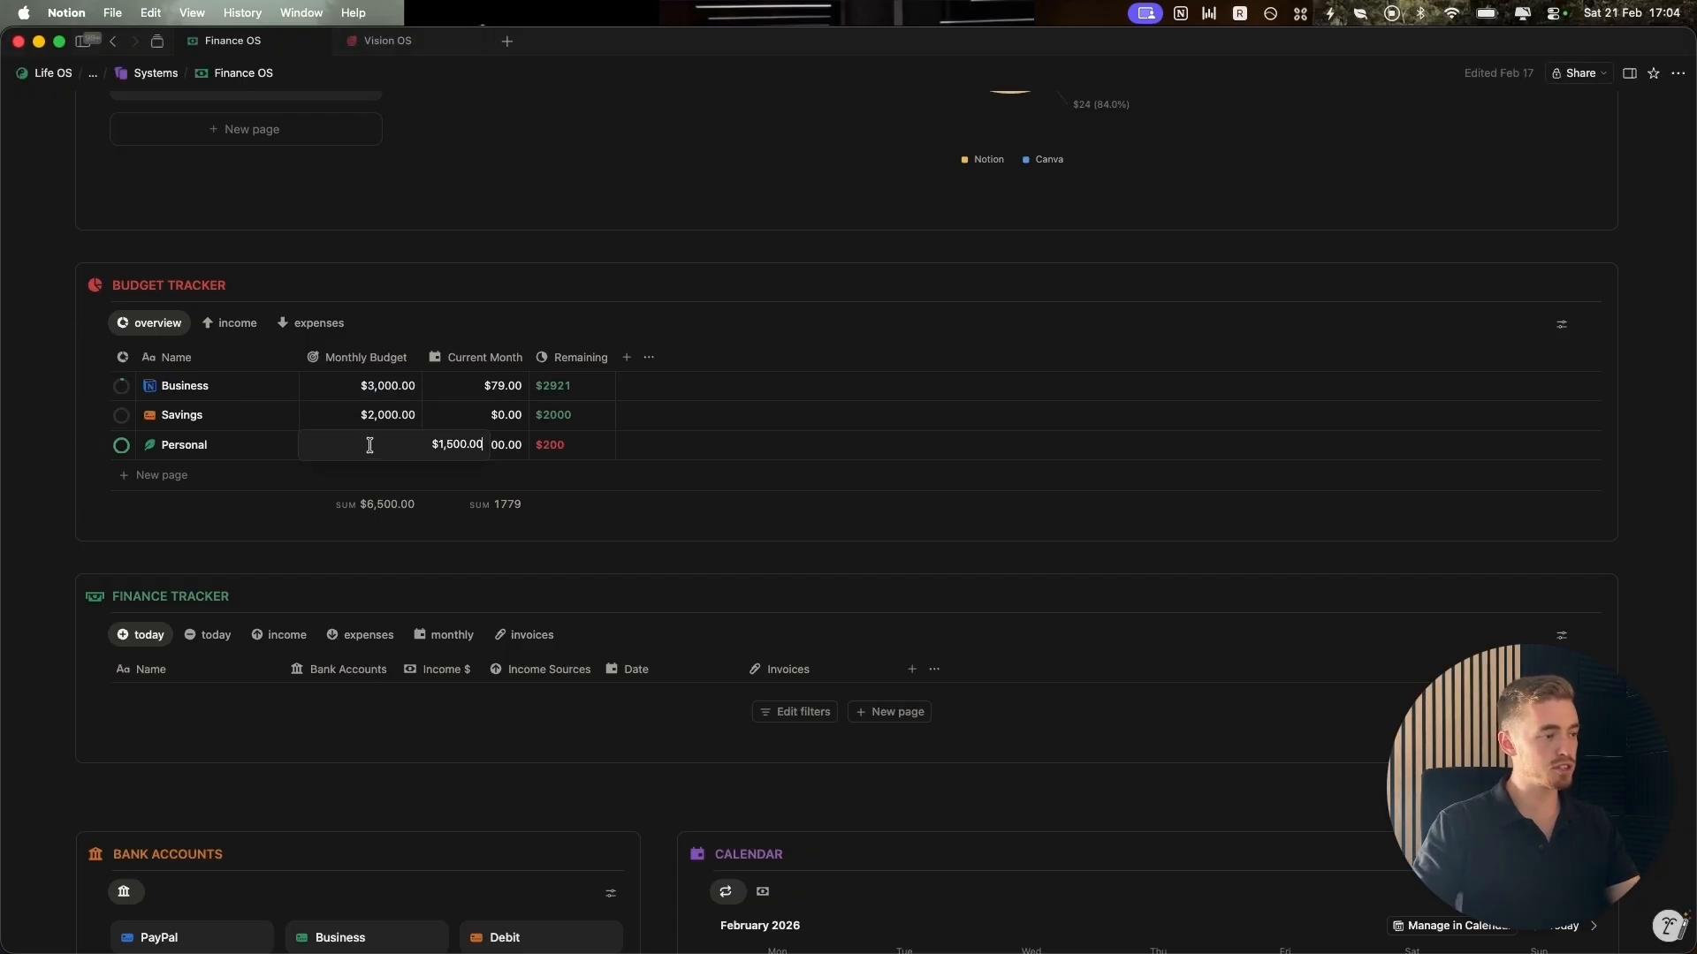
pyautogui.write('2000')
pyautogui.press('Return')
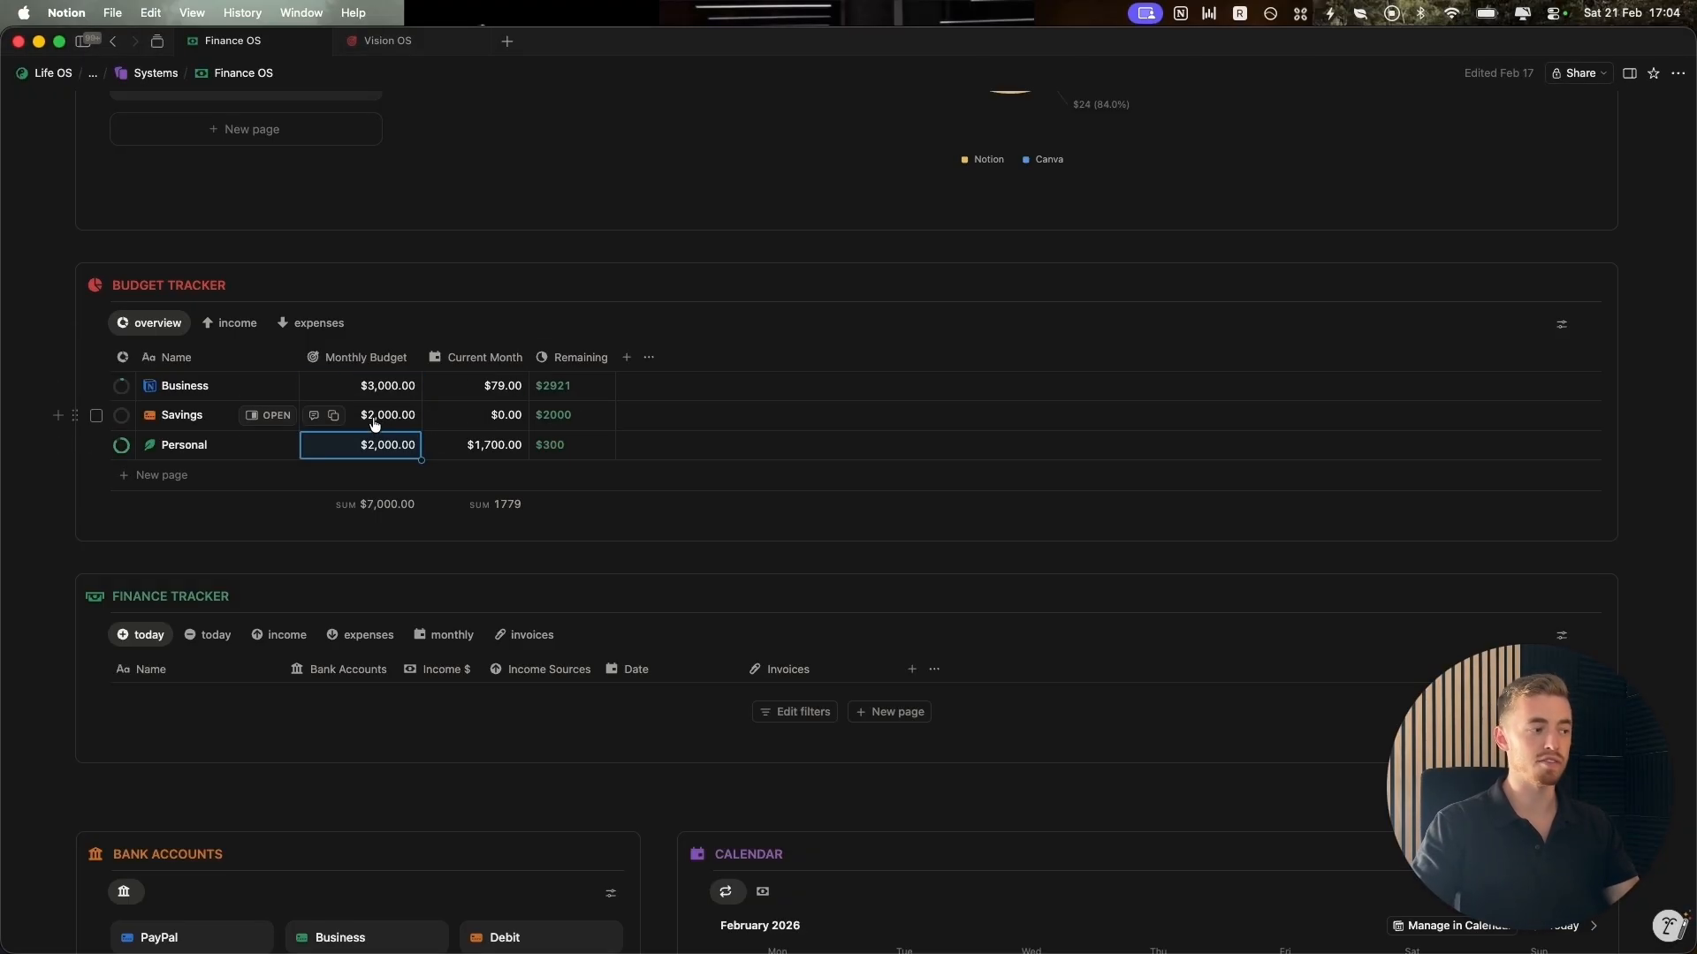
pyautogui.click(370, 539)
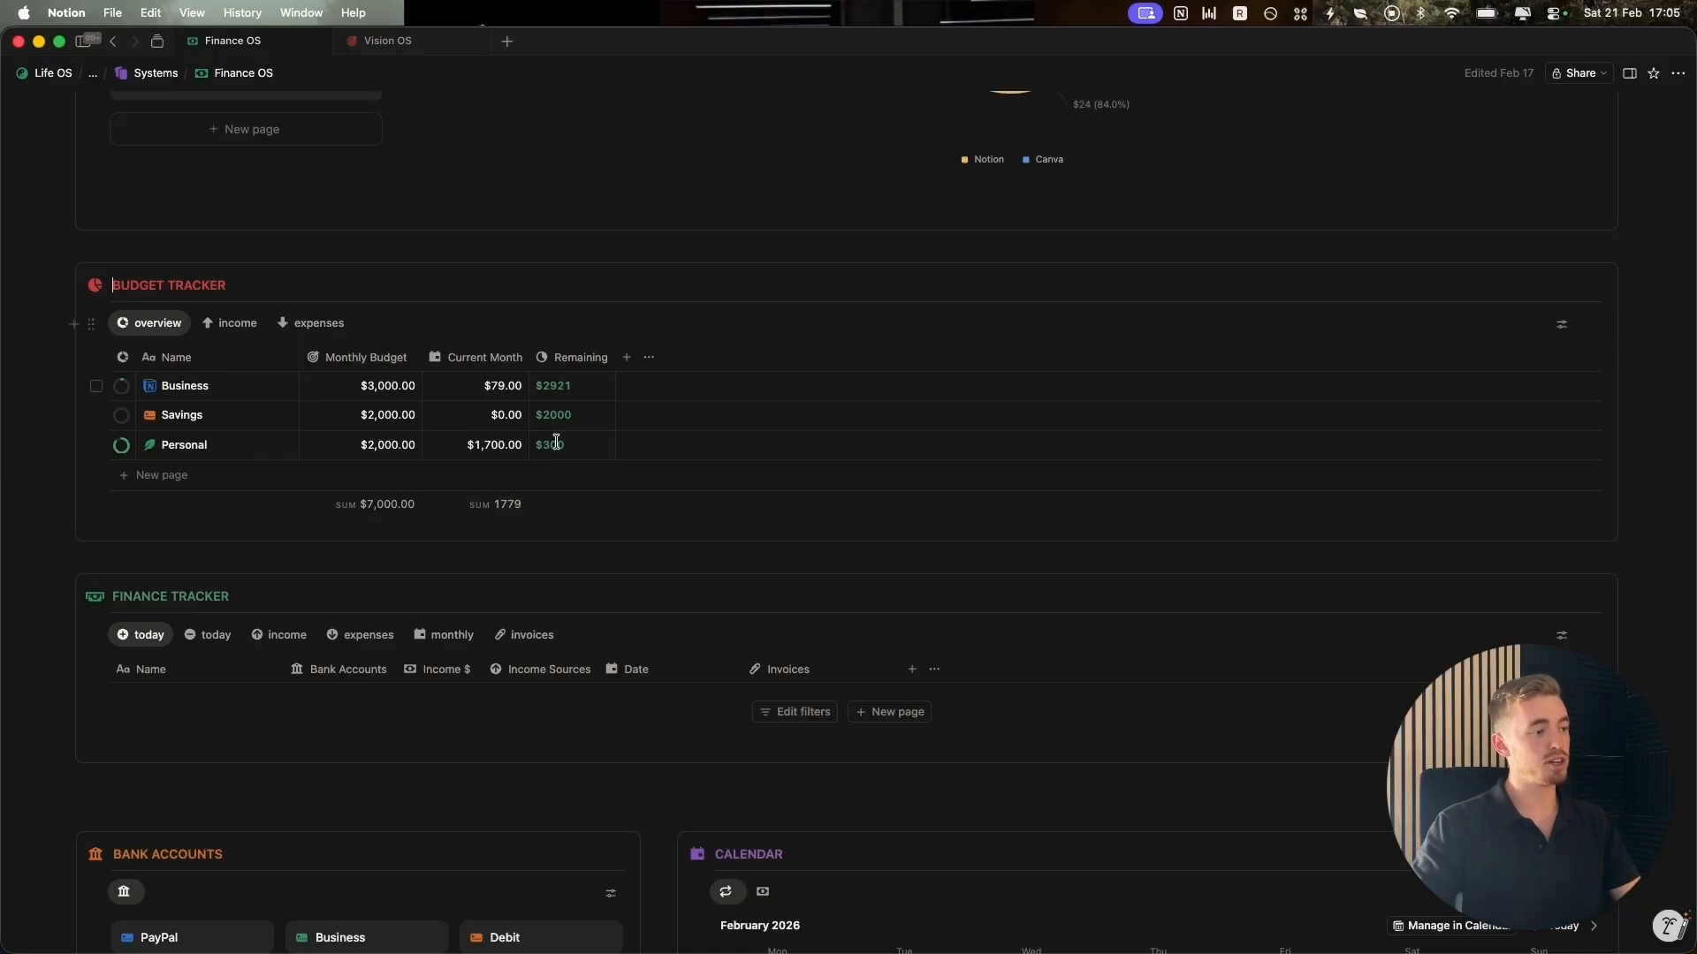
# Set the Agency monthly goal to $7,000 in the Budget Tracker's income view.
pyautogui.click(236, 327)
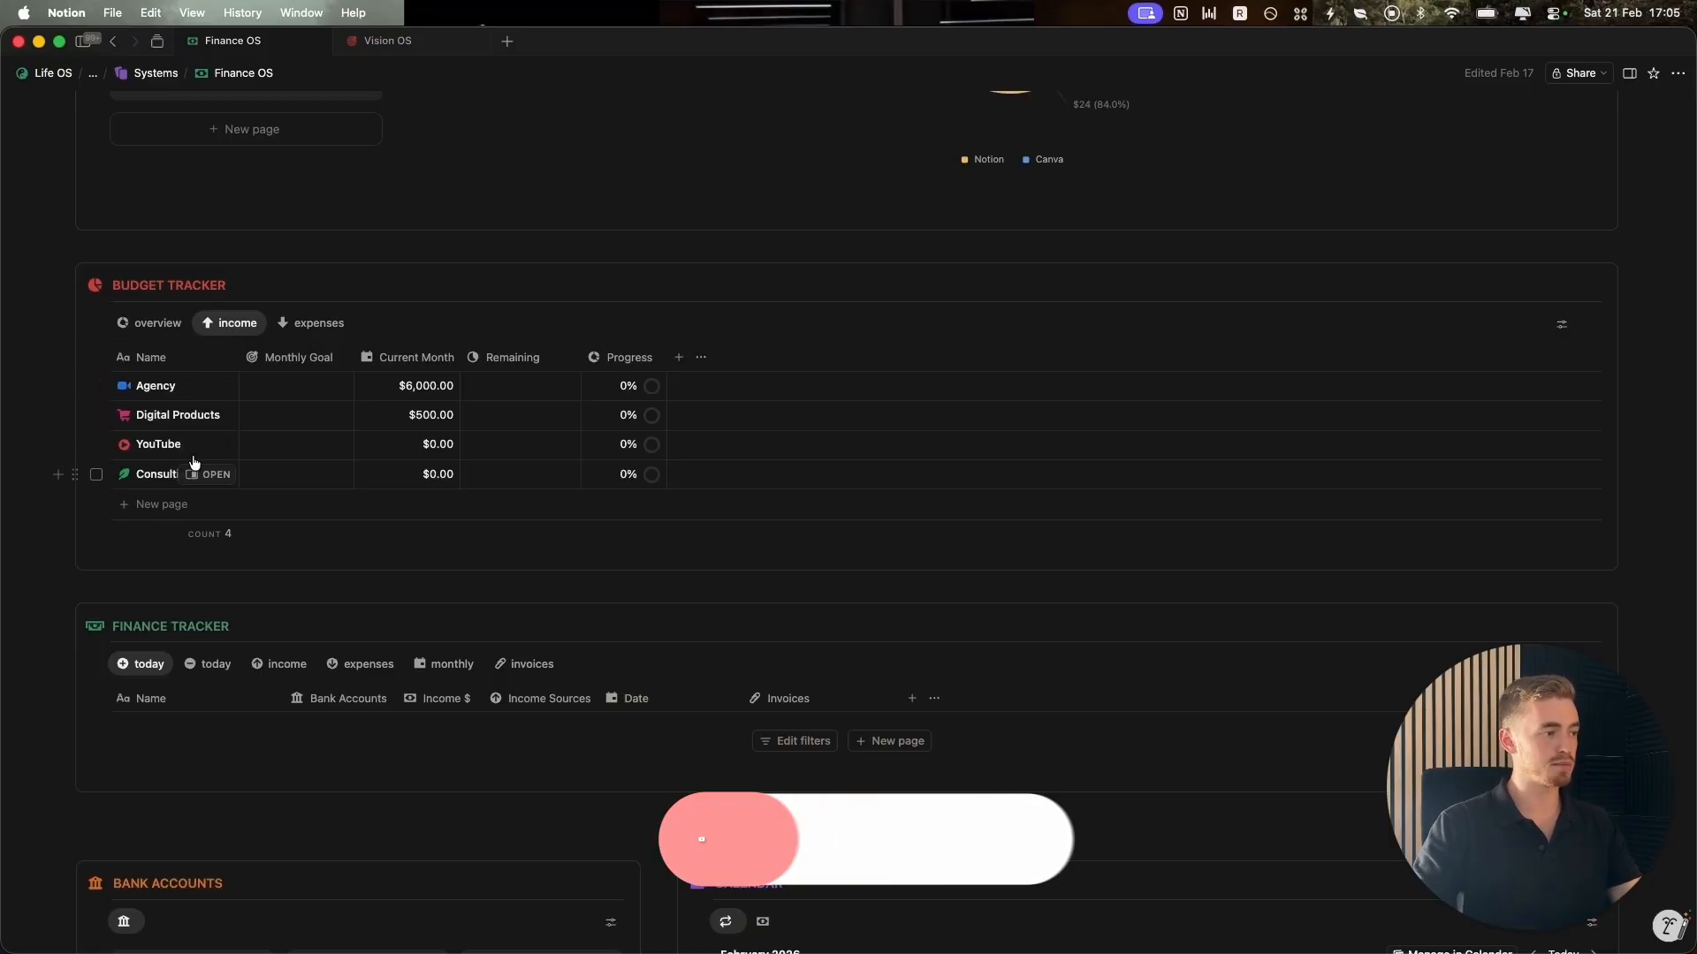
pyautogui.click(286, 383)
pyautogui.write('7,0')
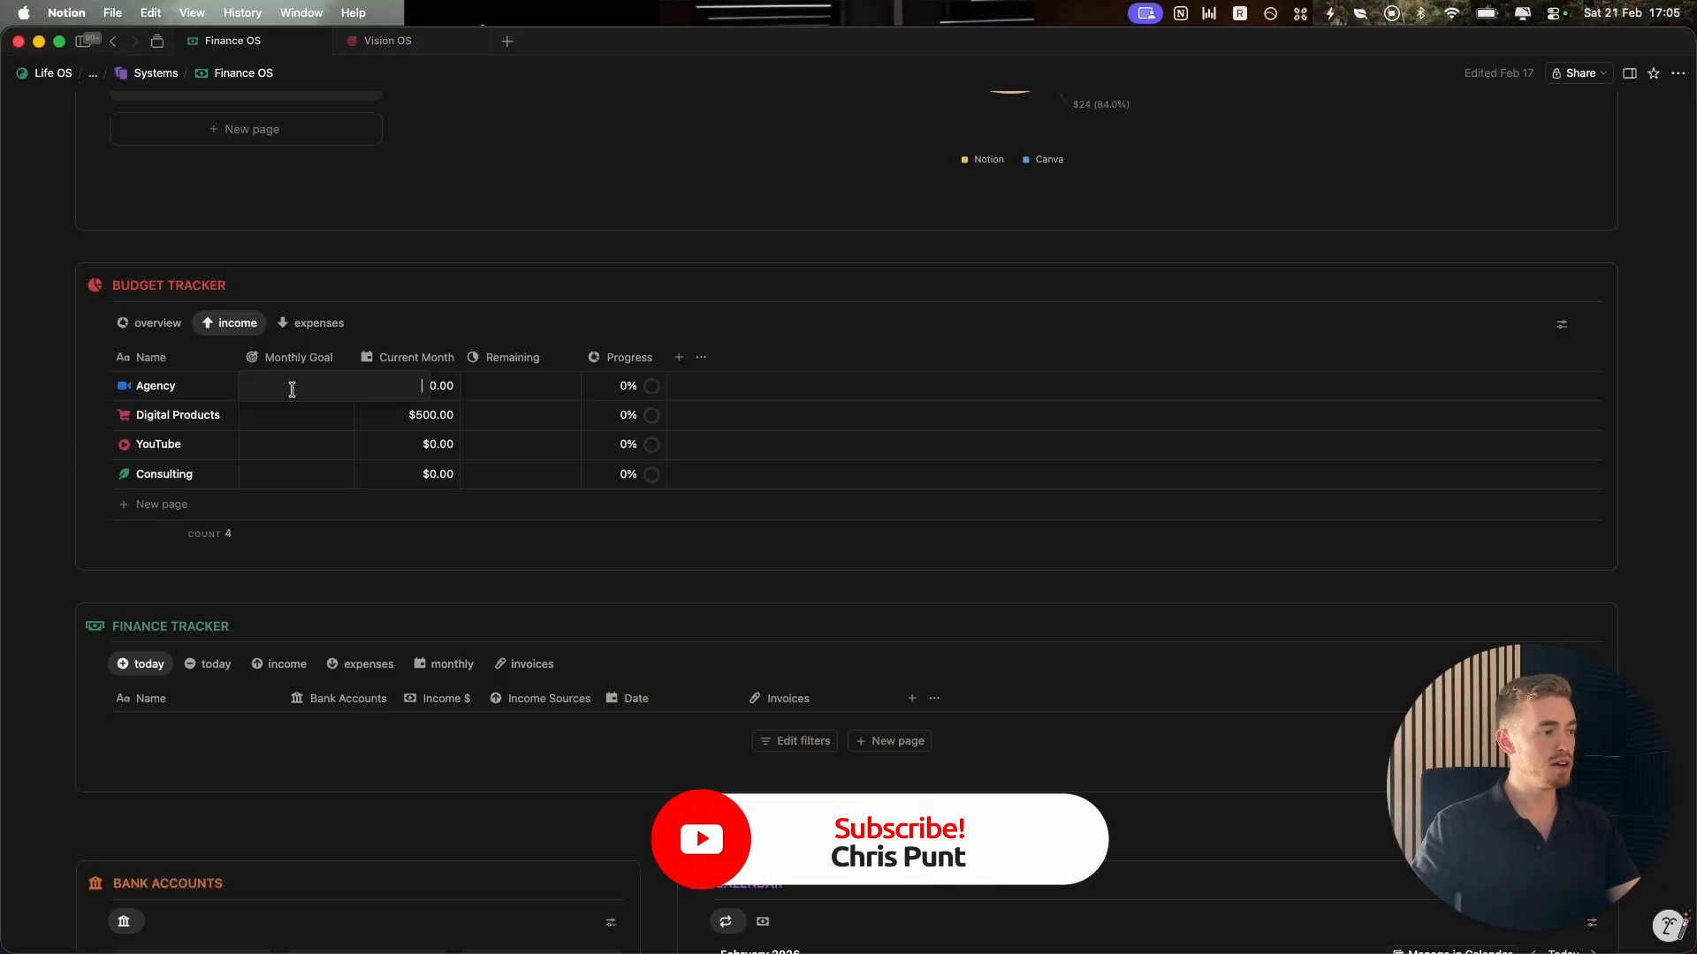
pyautogui.write('000')
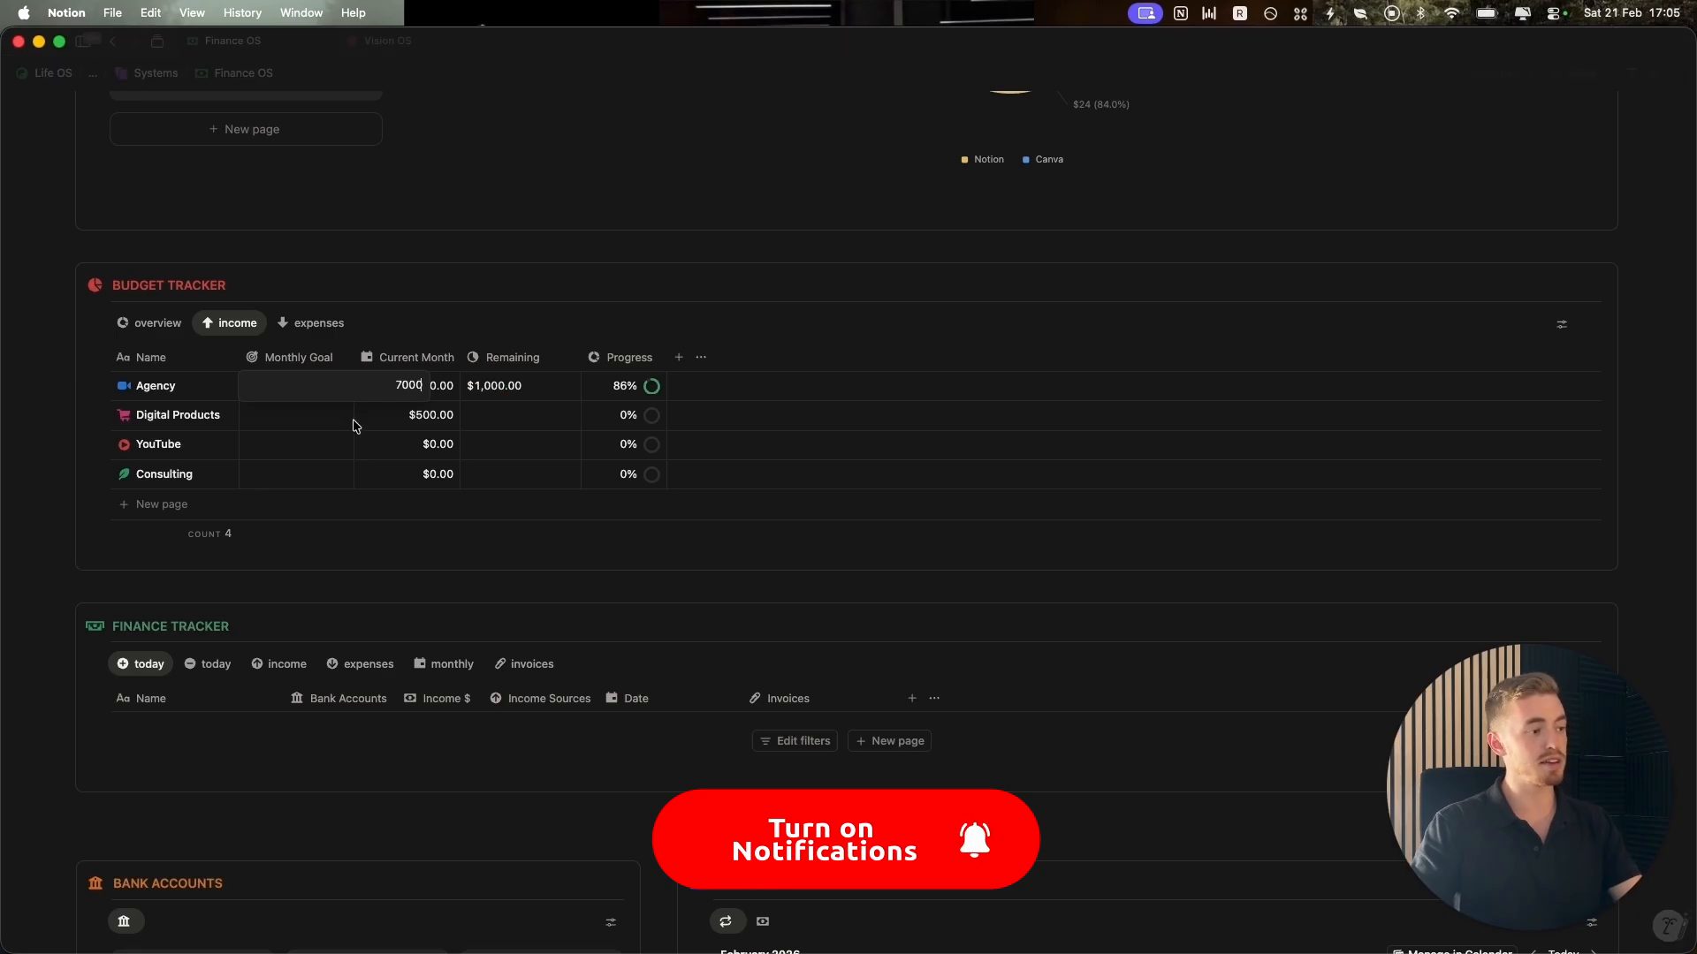
pyautogui.press('Return')
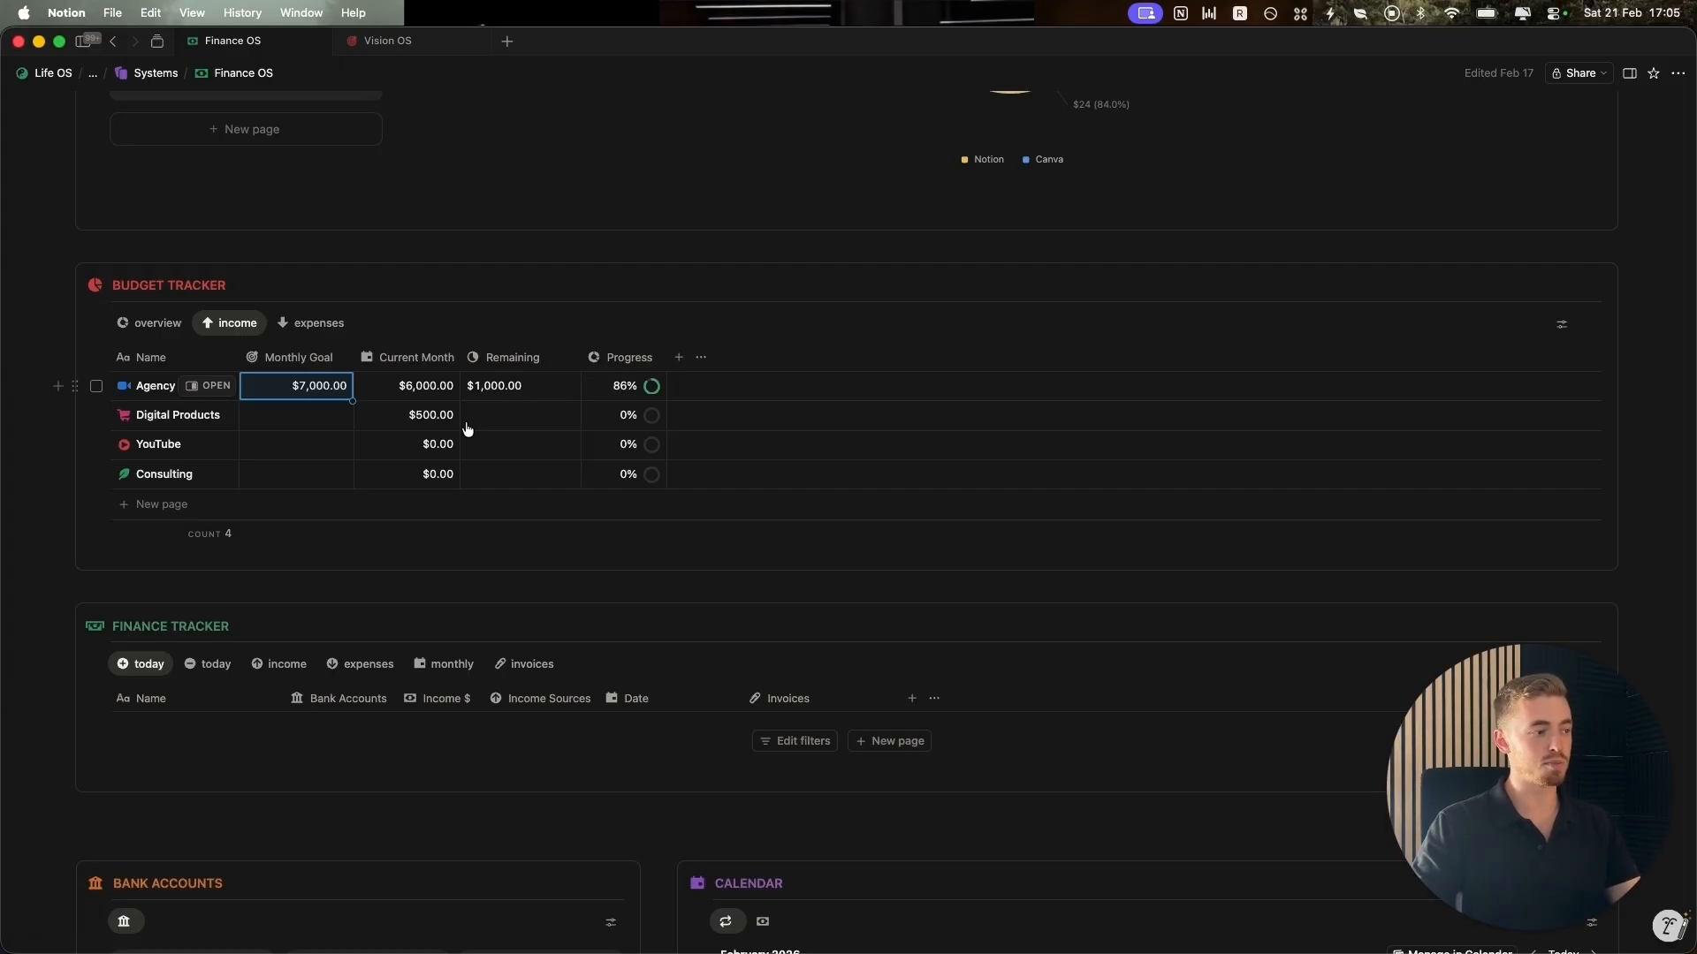
# Change the monthly goal of the Agency income source to $6,000.
pyautogui.click(315, 384)
pyautogui.write('6000')
pyautogui.press('Return')
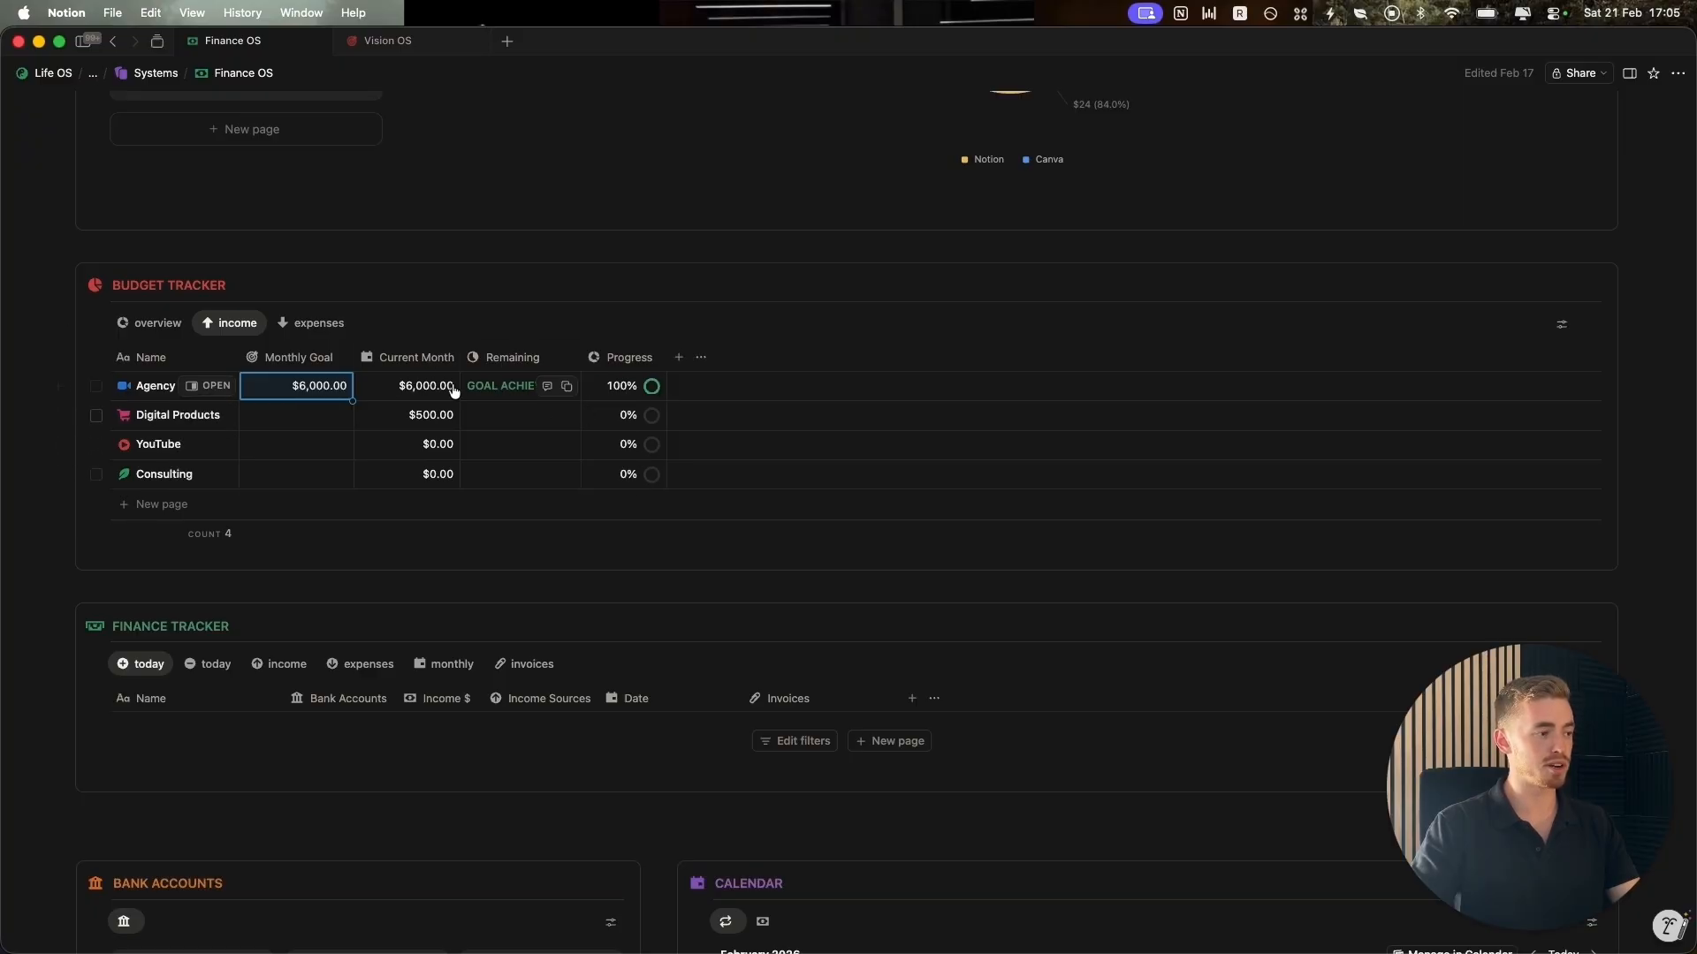
# Set the Software monthly budget to $100 in the Budget Tracker's expenses view.
pyautogui.click(312, 325)
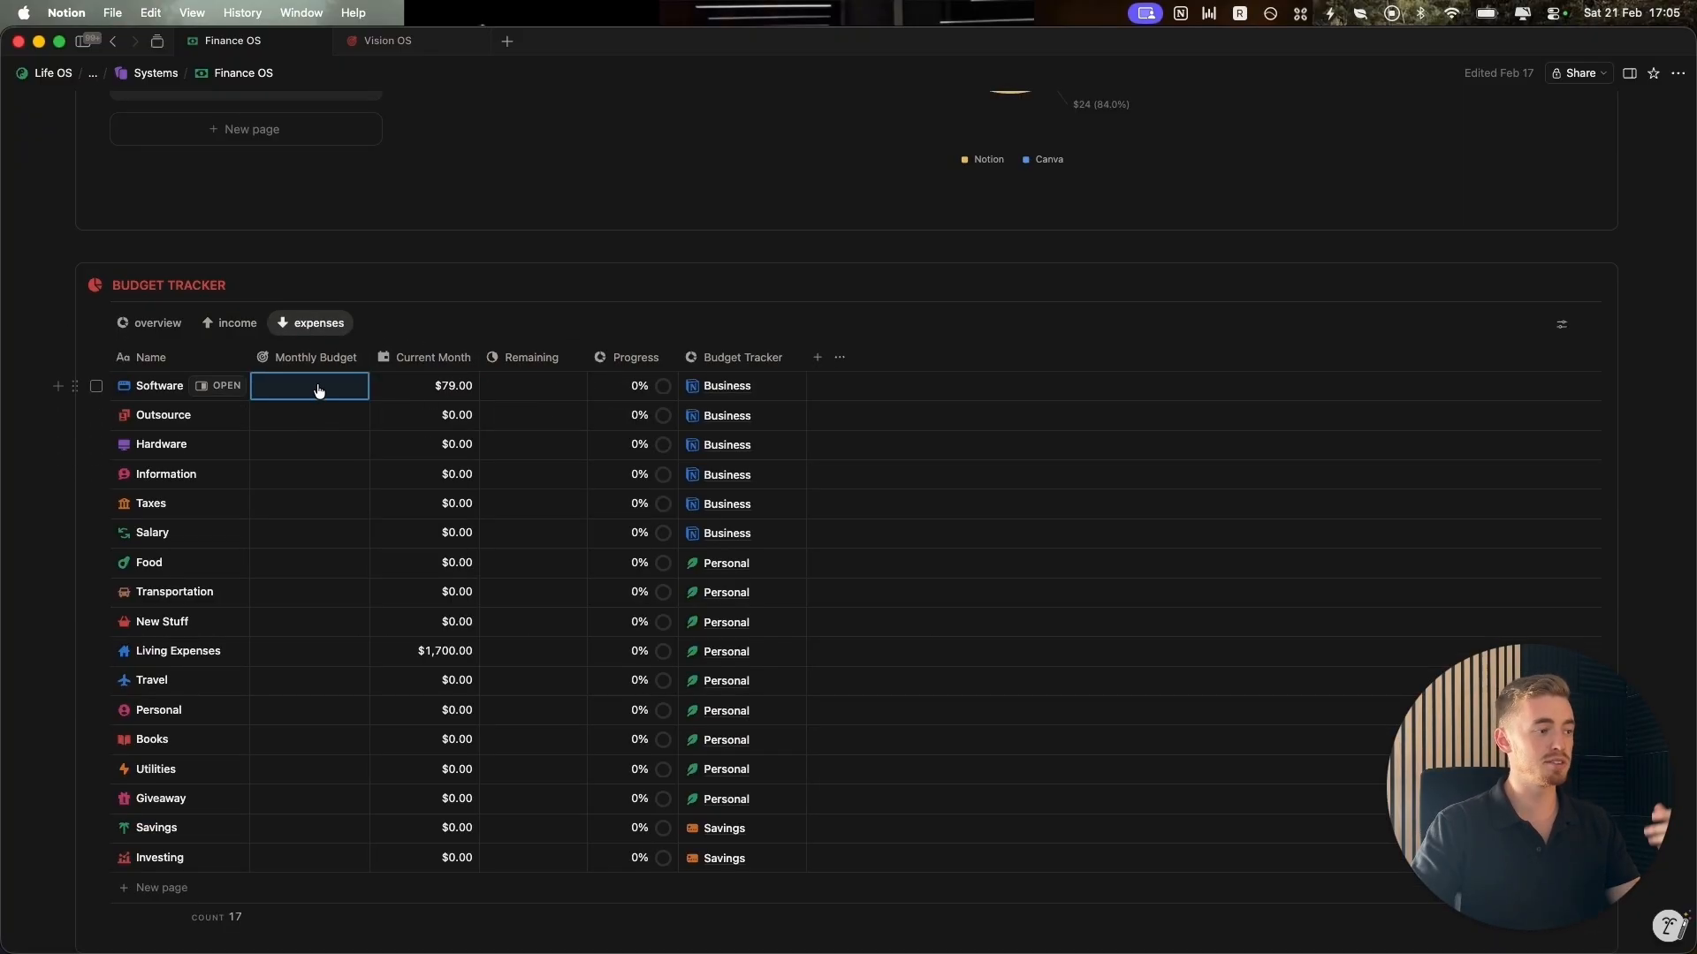
pyautogui.click(317, 387)
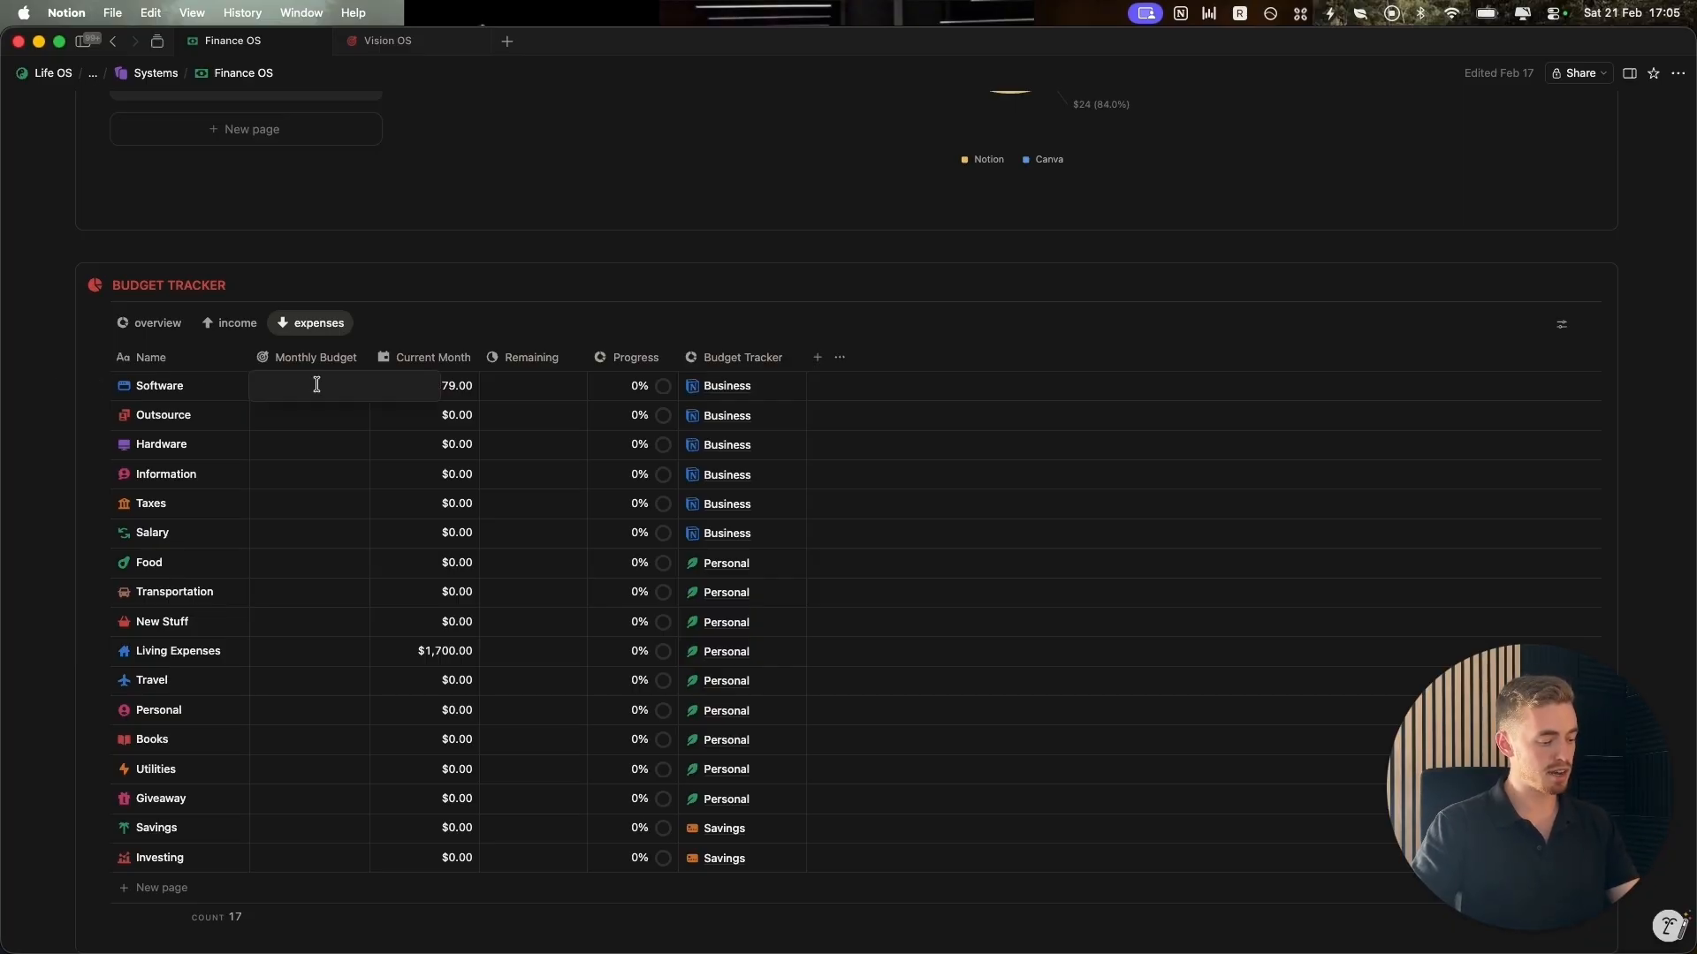
pyautogui.write('100')
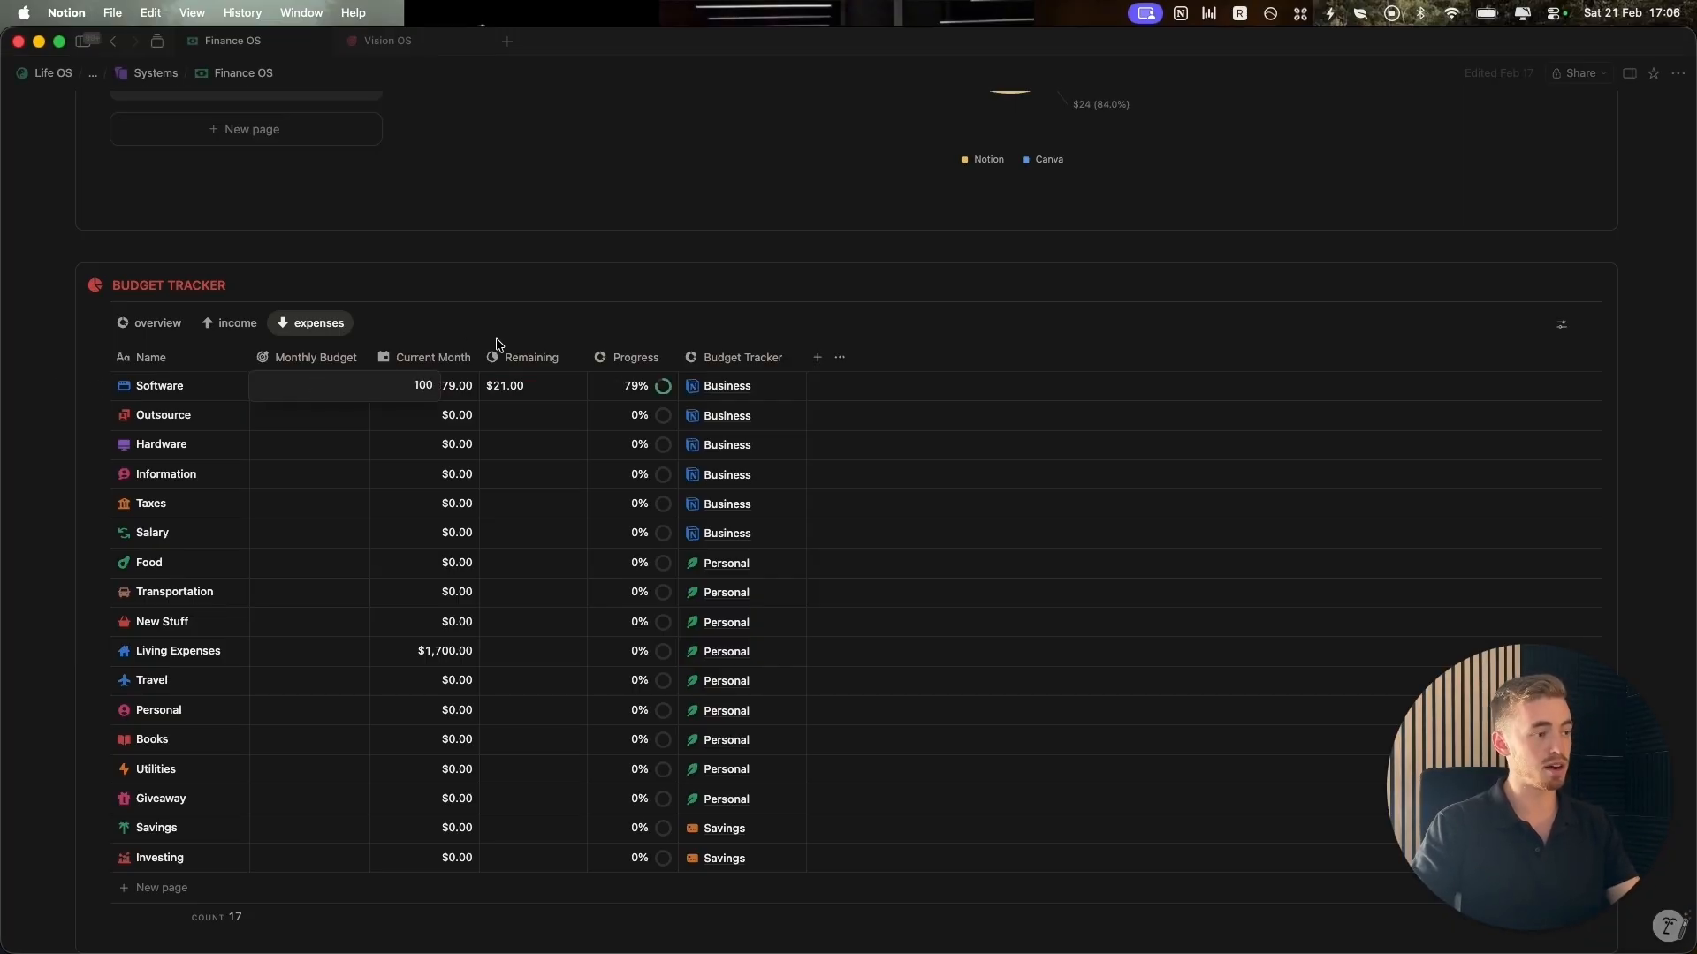
pyautogui.press('Return')
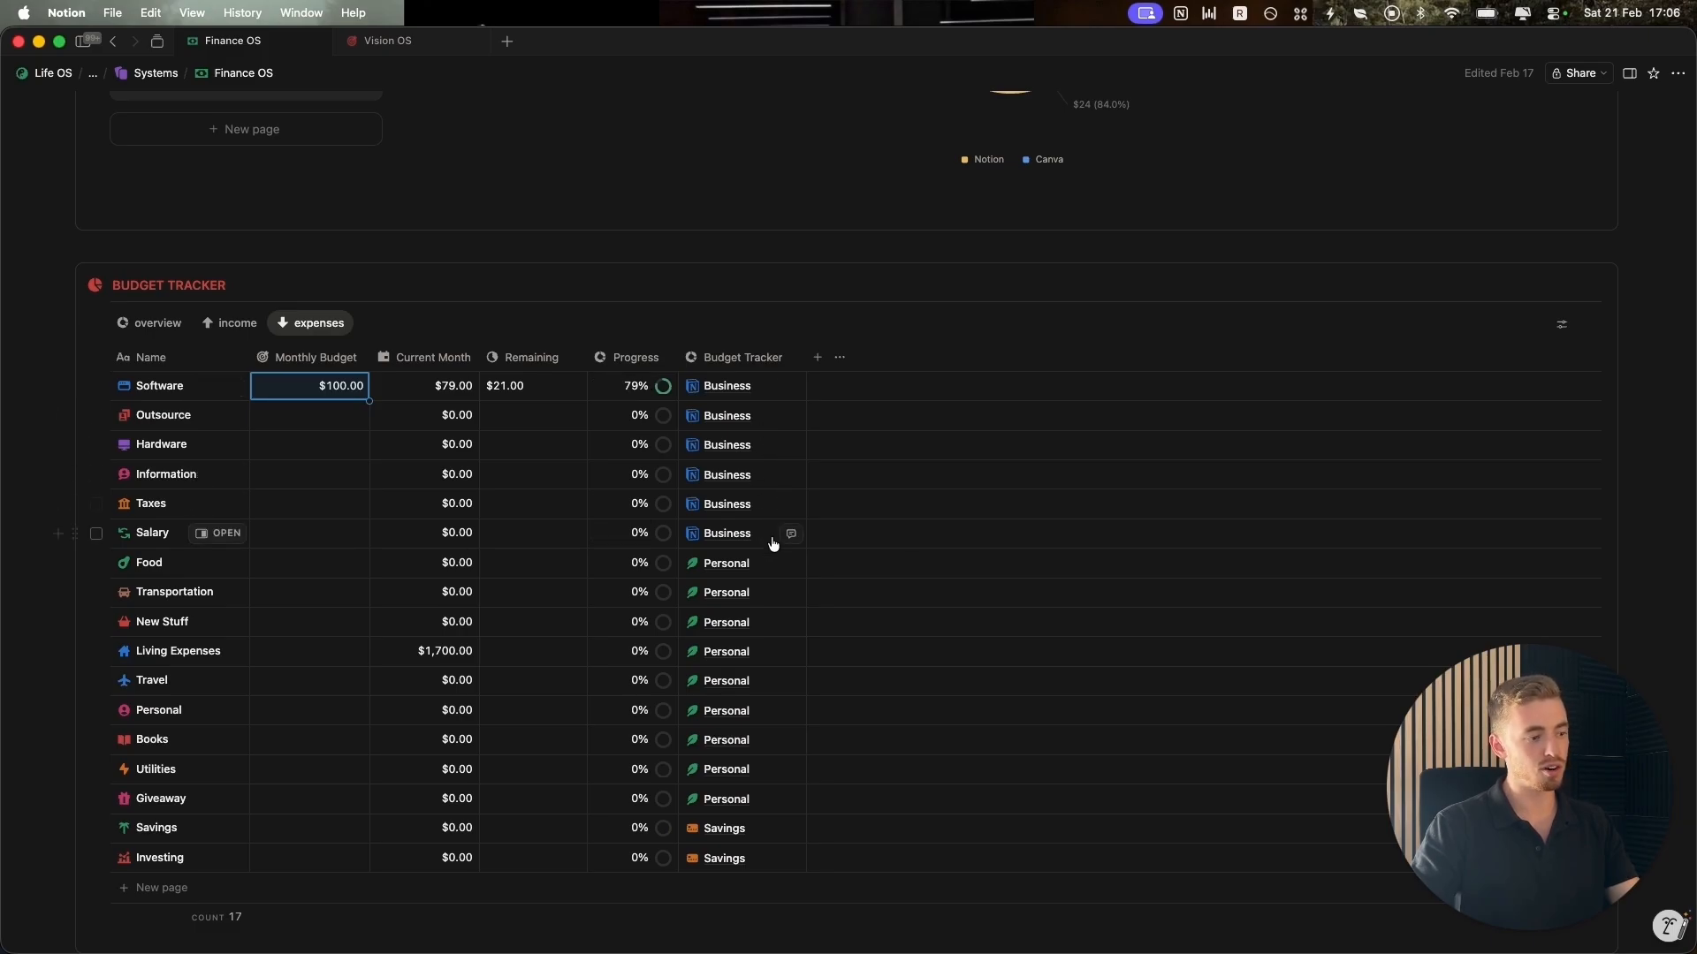
# Compare the Budget Tracker's overview categories with the category assigned to each expense source.
pyautogui.click(127, 325)
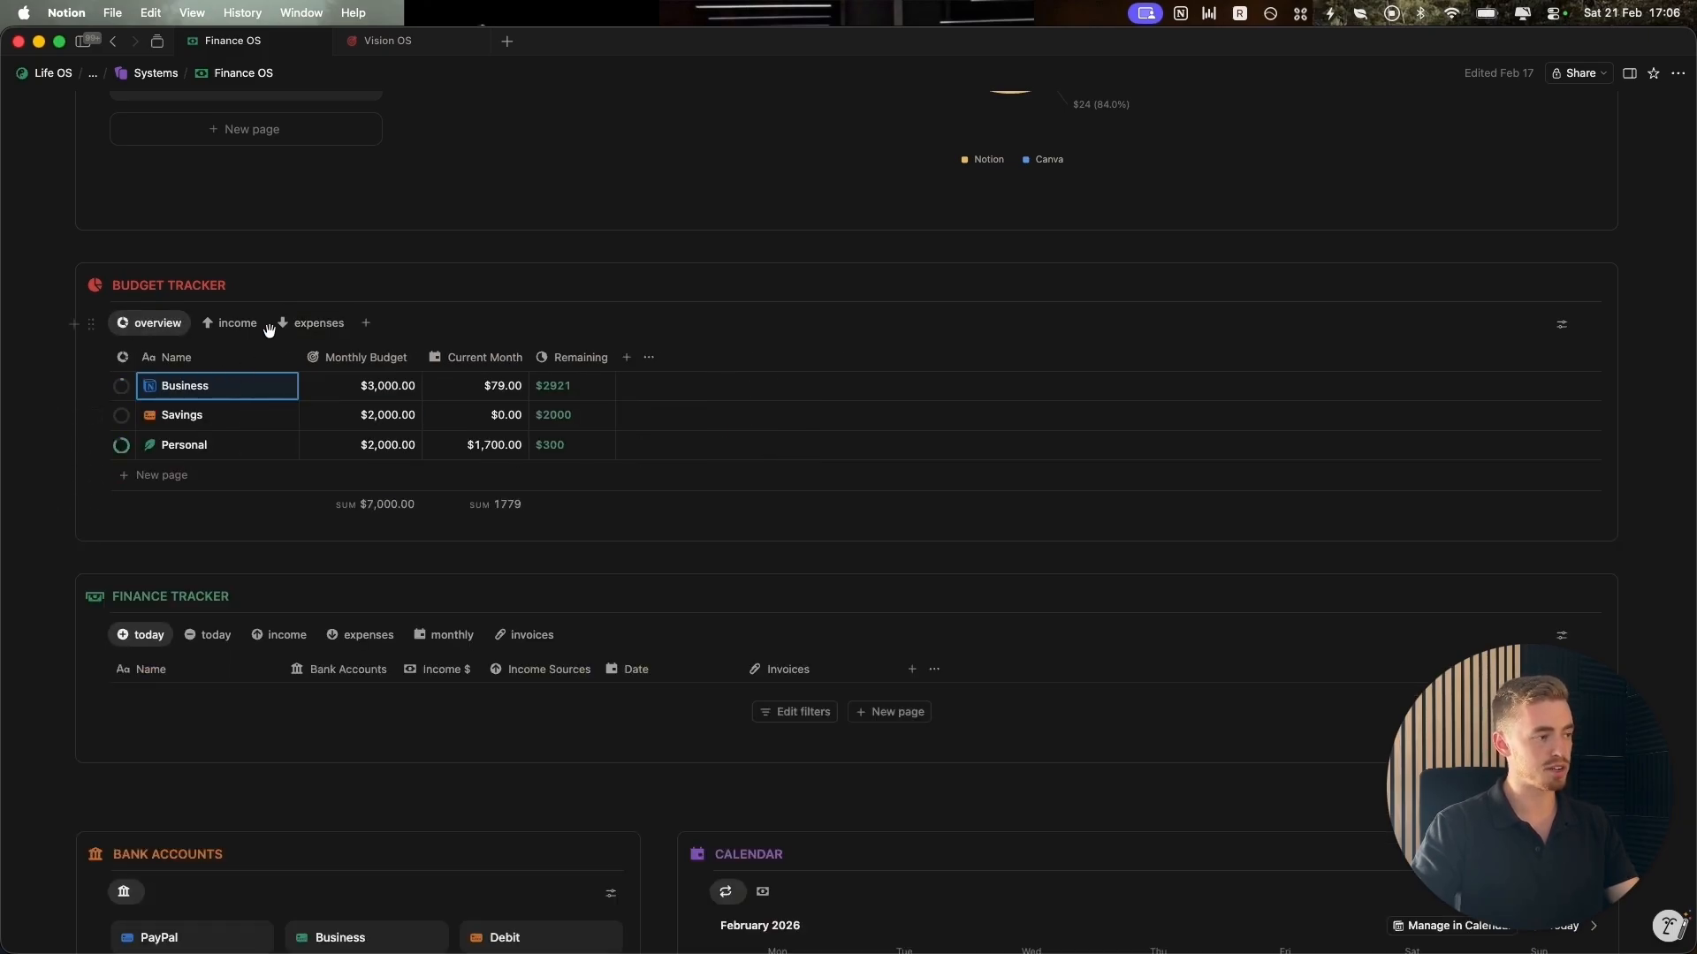
pyautogui.click(311, 324)
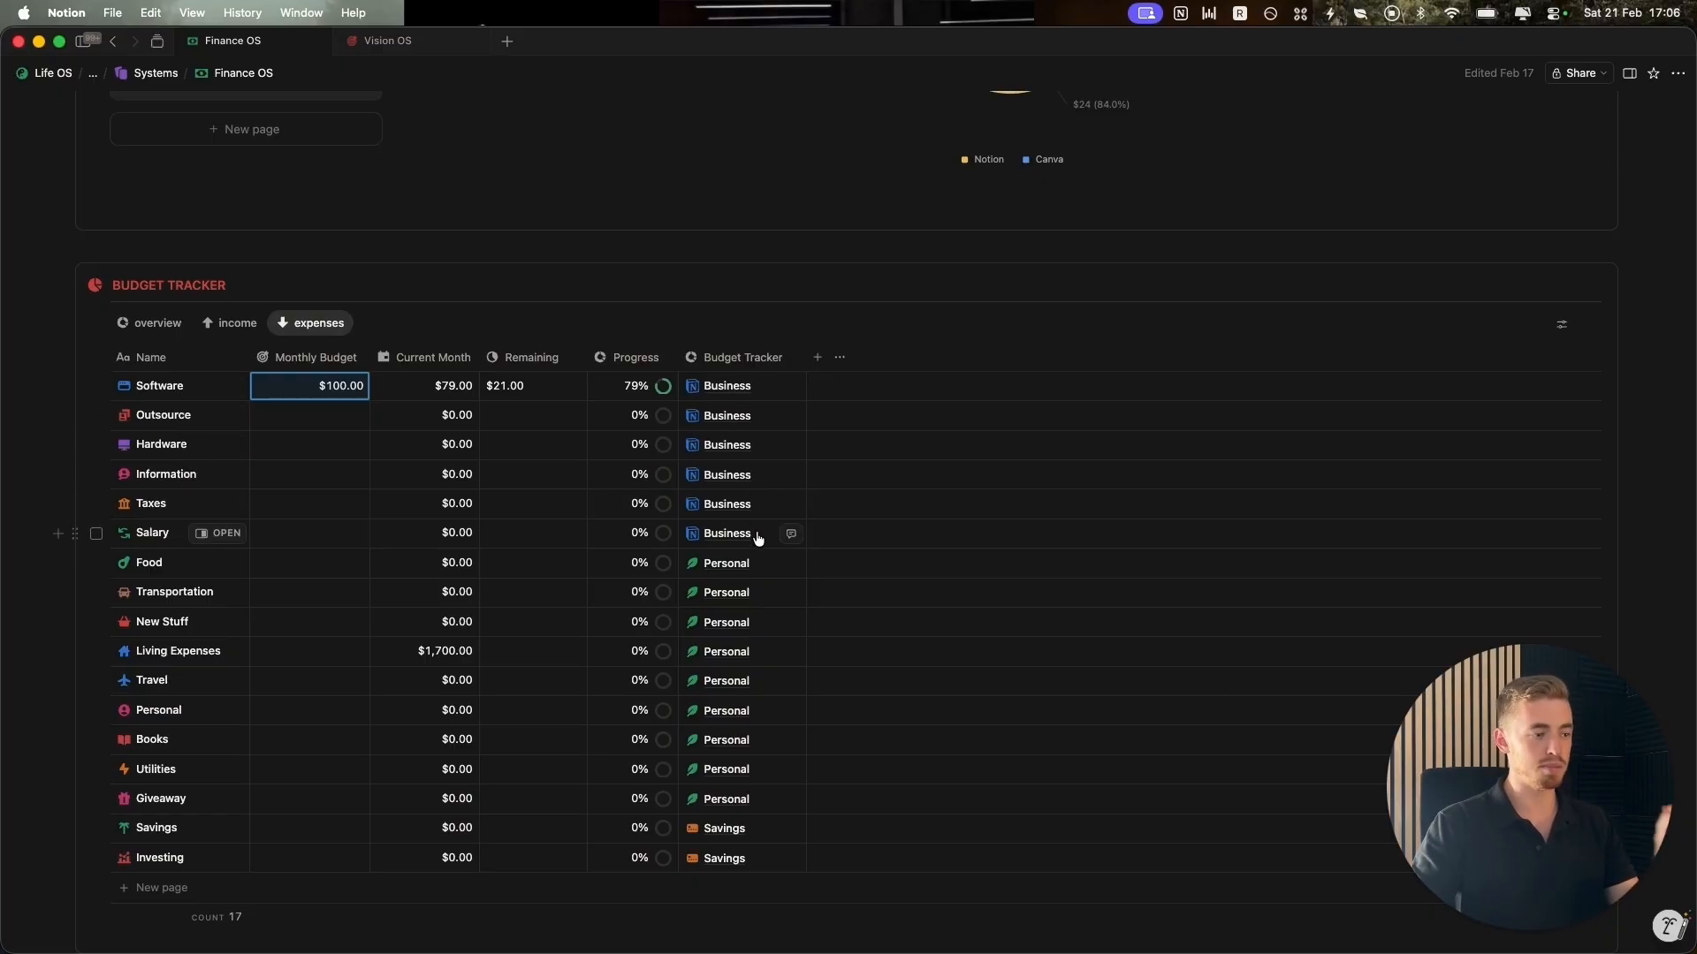
pyautogui.scroll(-3, 758, 538)
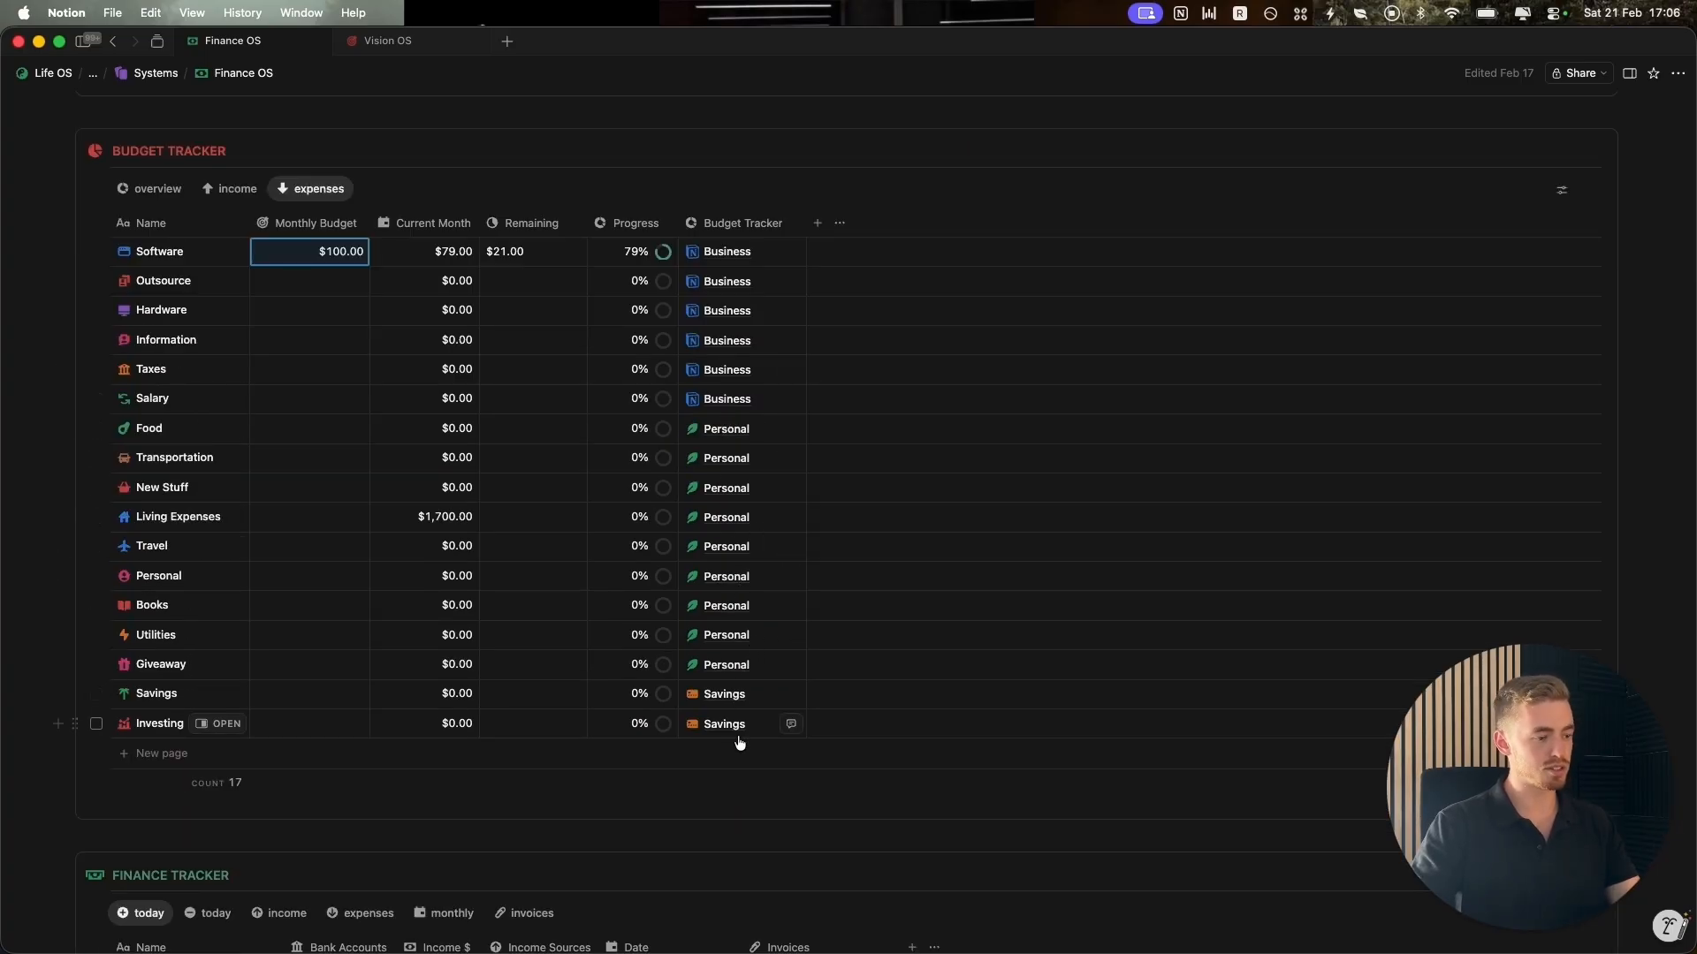
pyautogui.scroll(-6, 751, 619)
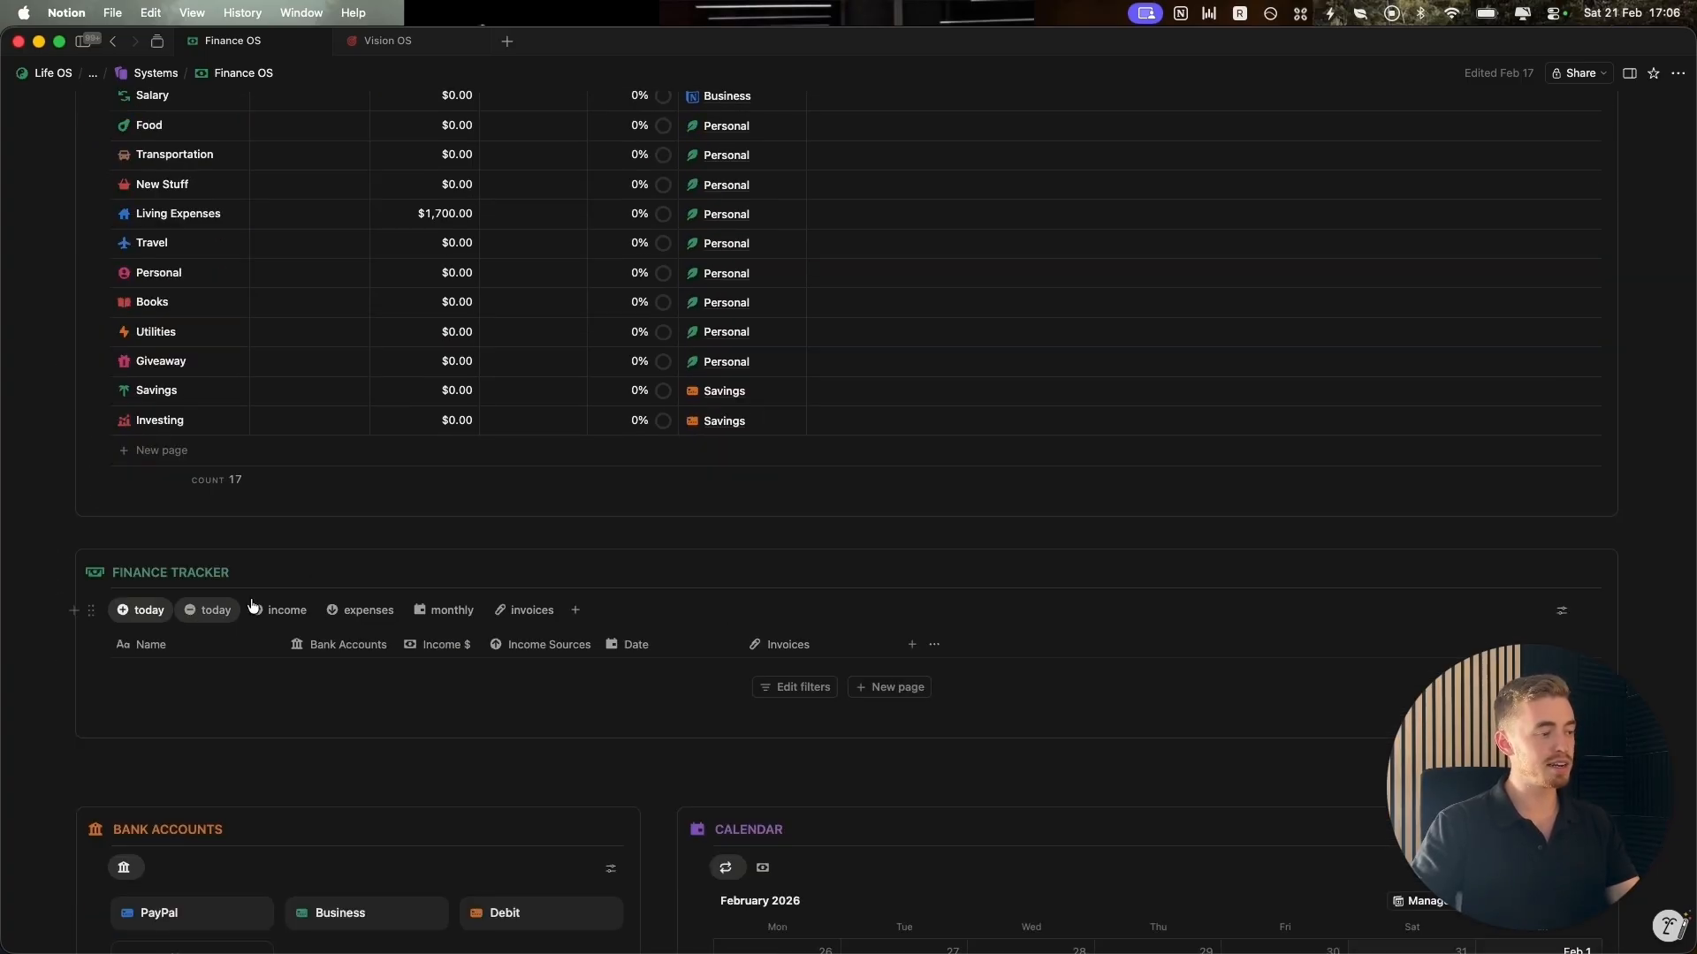
pyautogui.scroll(5, 201, 608)
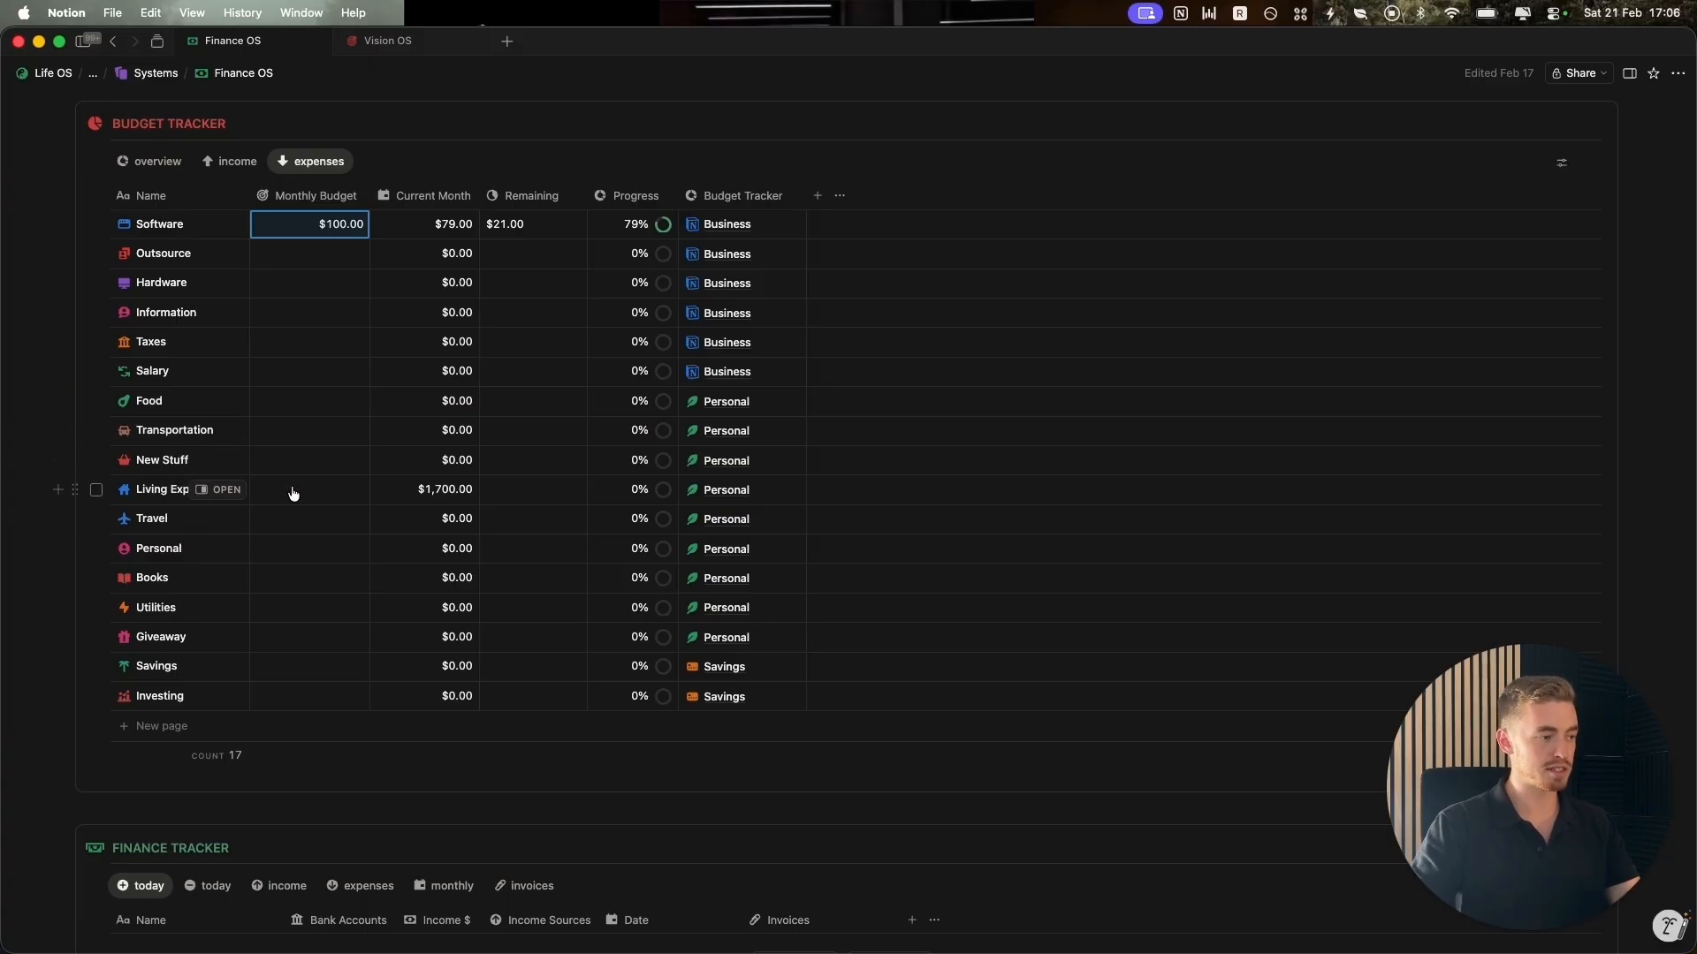
pyautogui.click(157, 162)
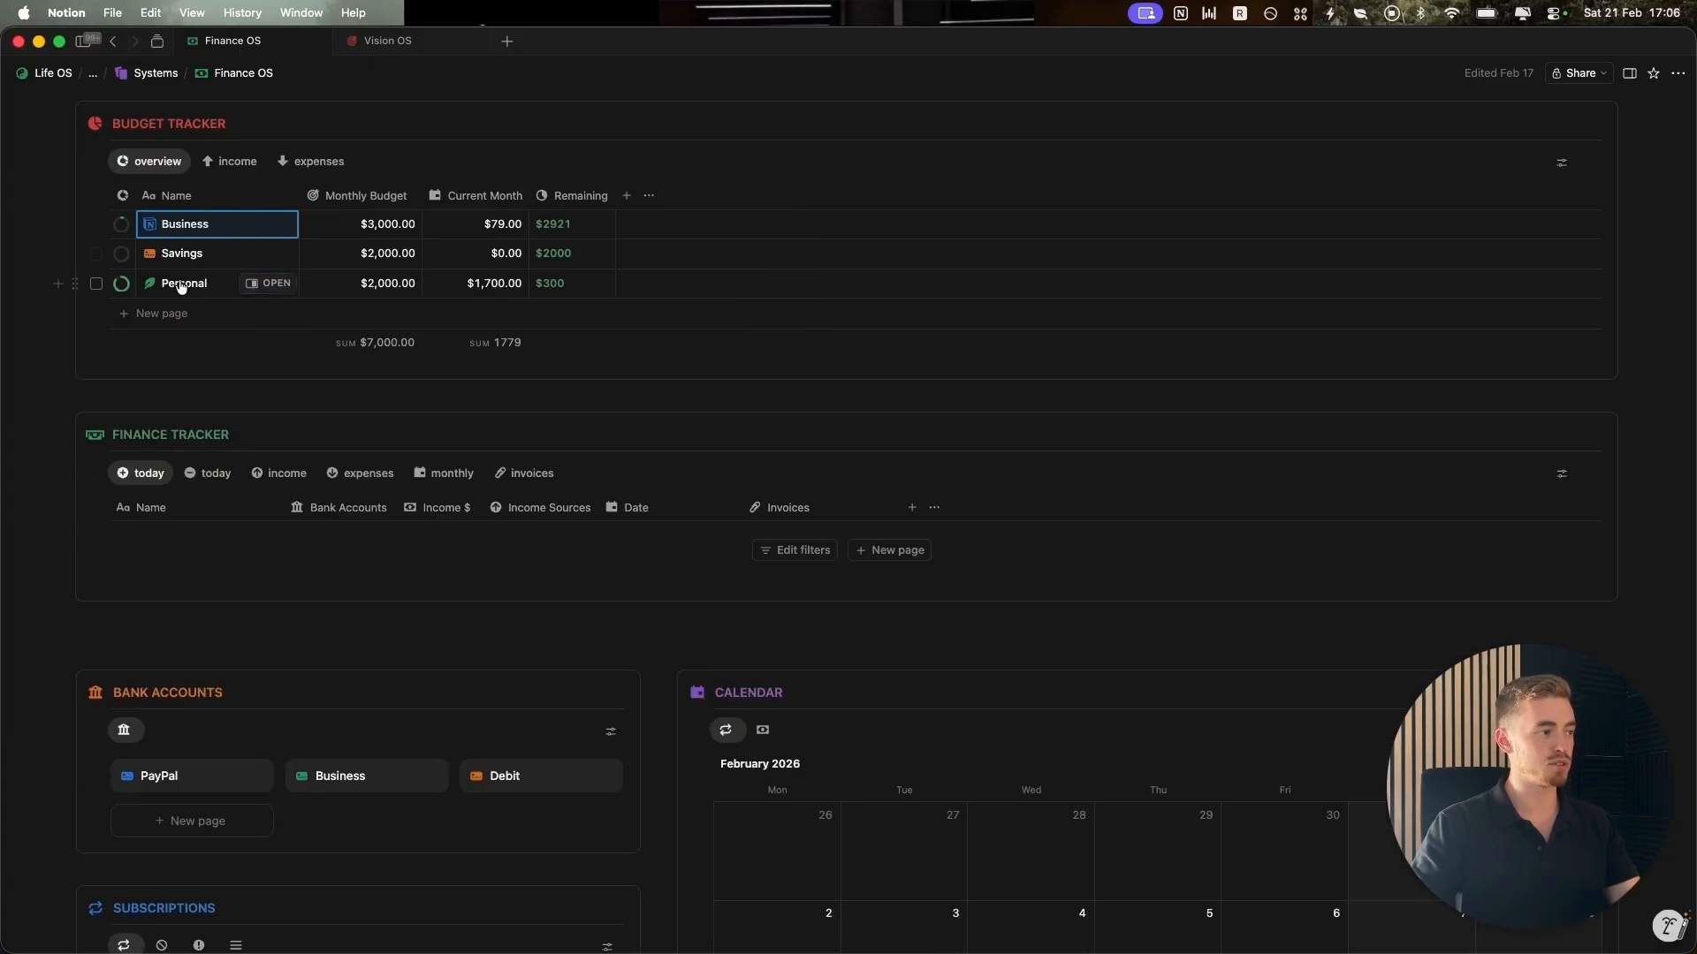
pyautogui.click(314, 161)
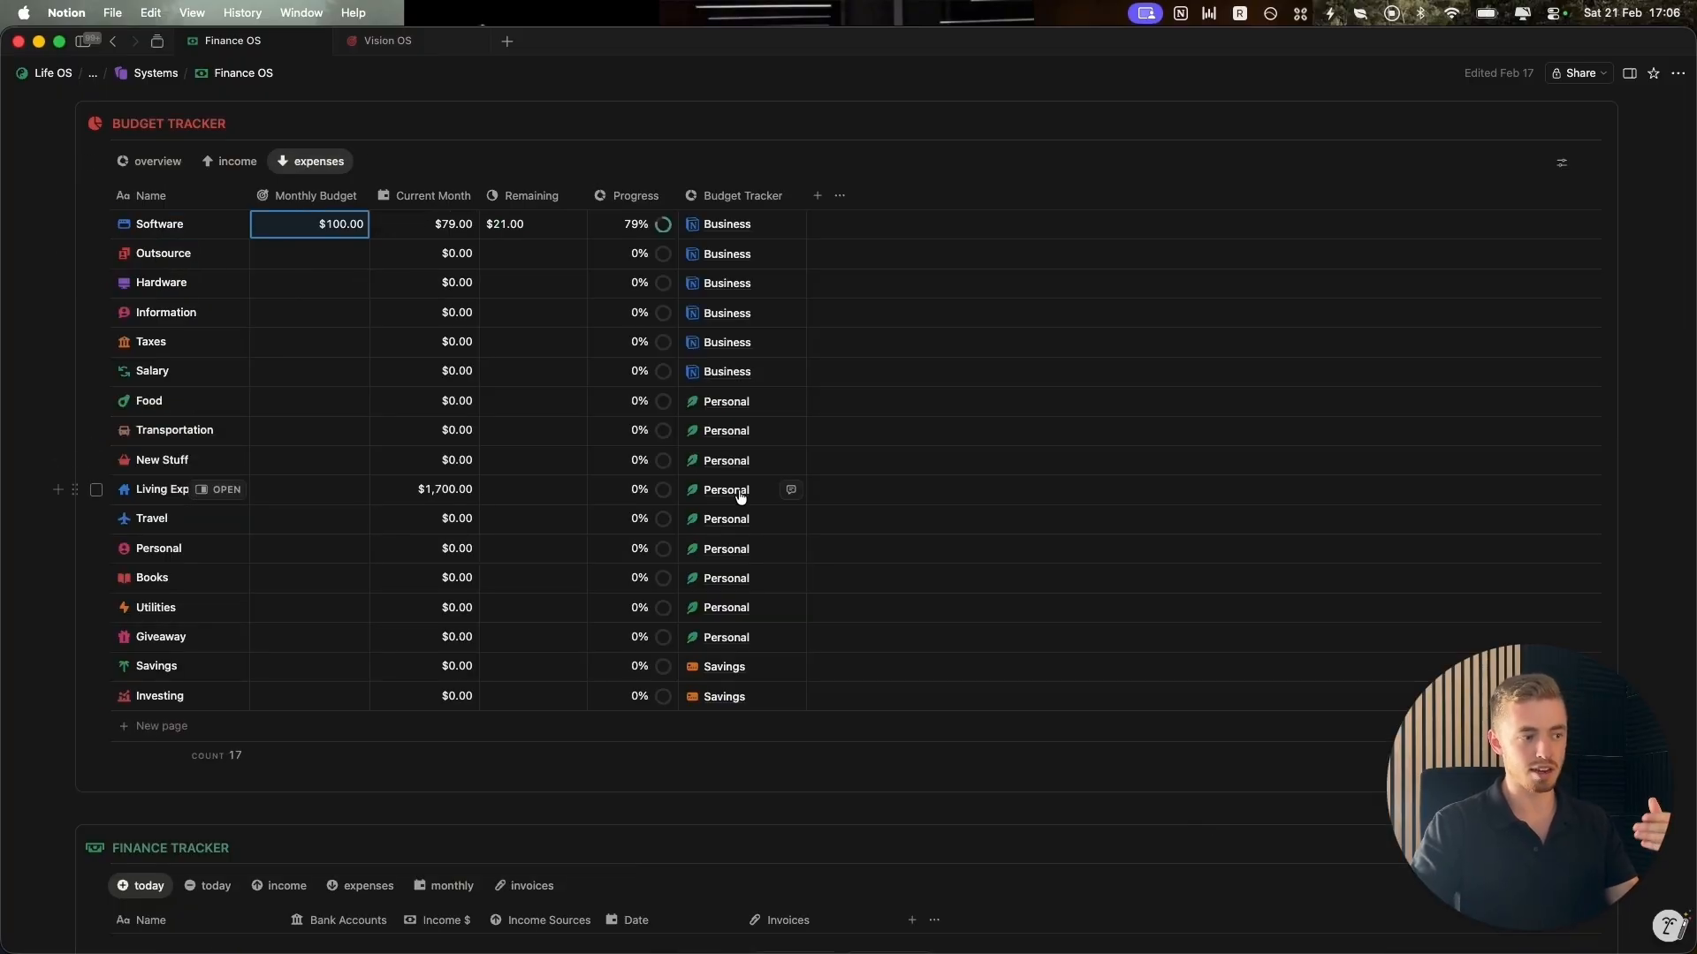
# Add an expense entry named Thumbnail Artist in the Finance Tracker's view of today's expenses.
pyautogui.scroll(-5, 202, 526)
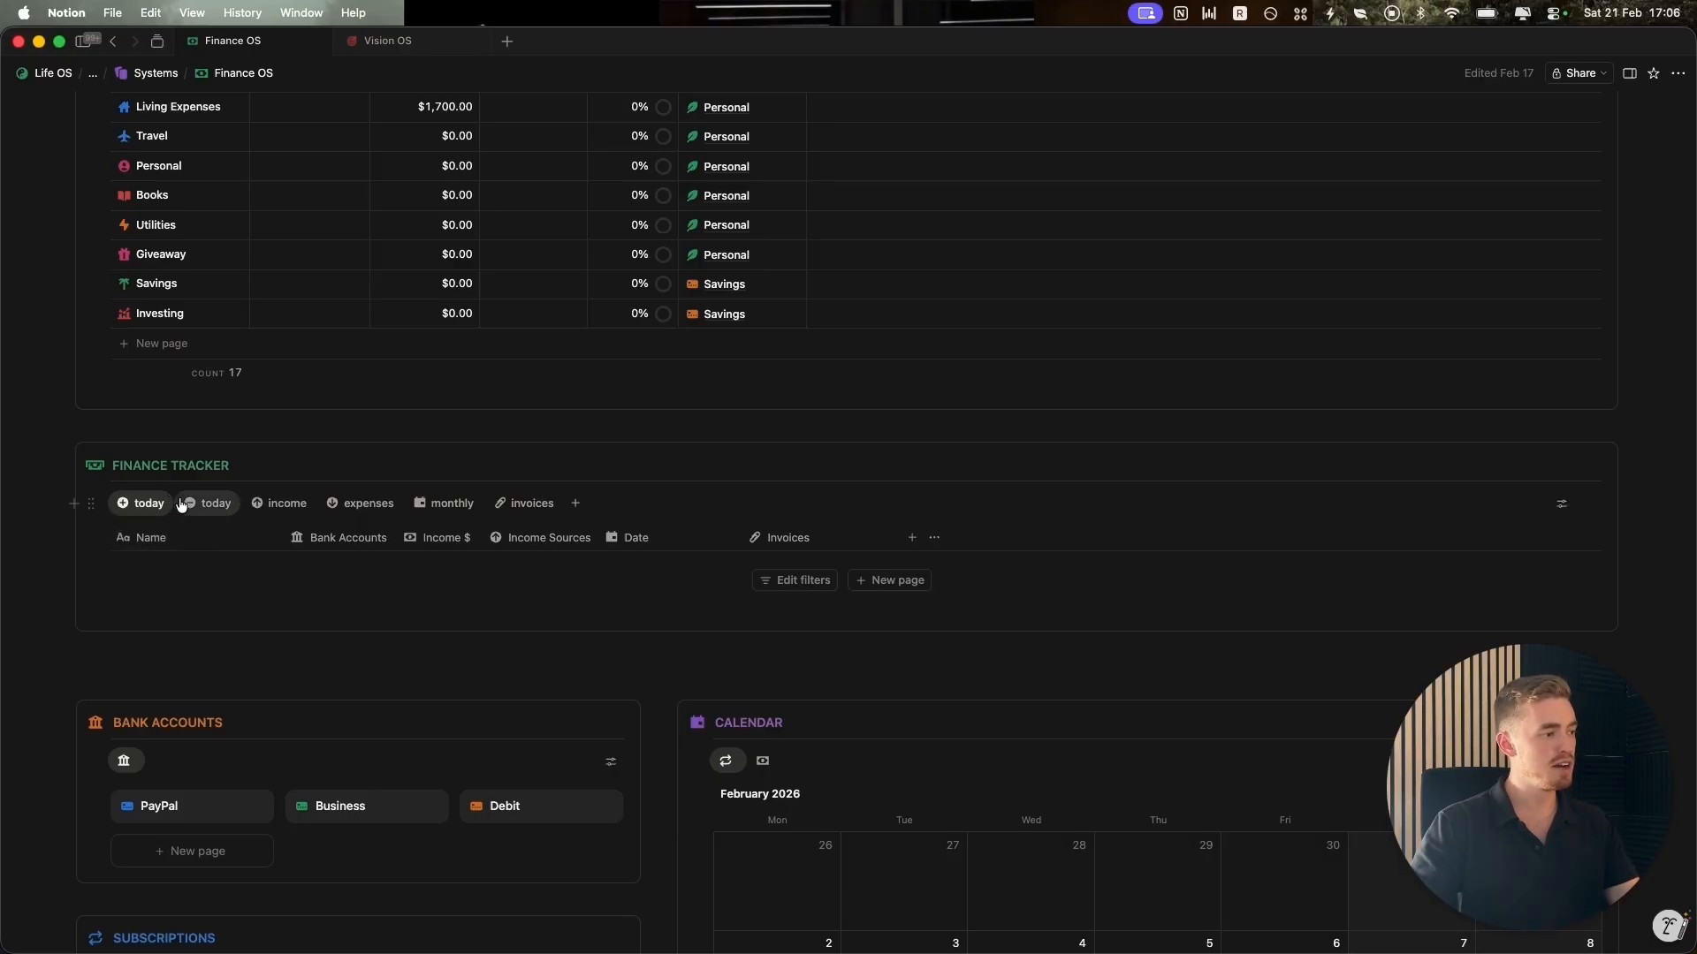
pyautogui.click(124, 511)
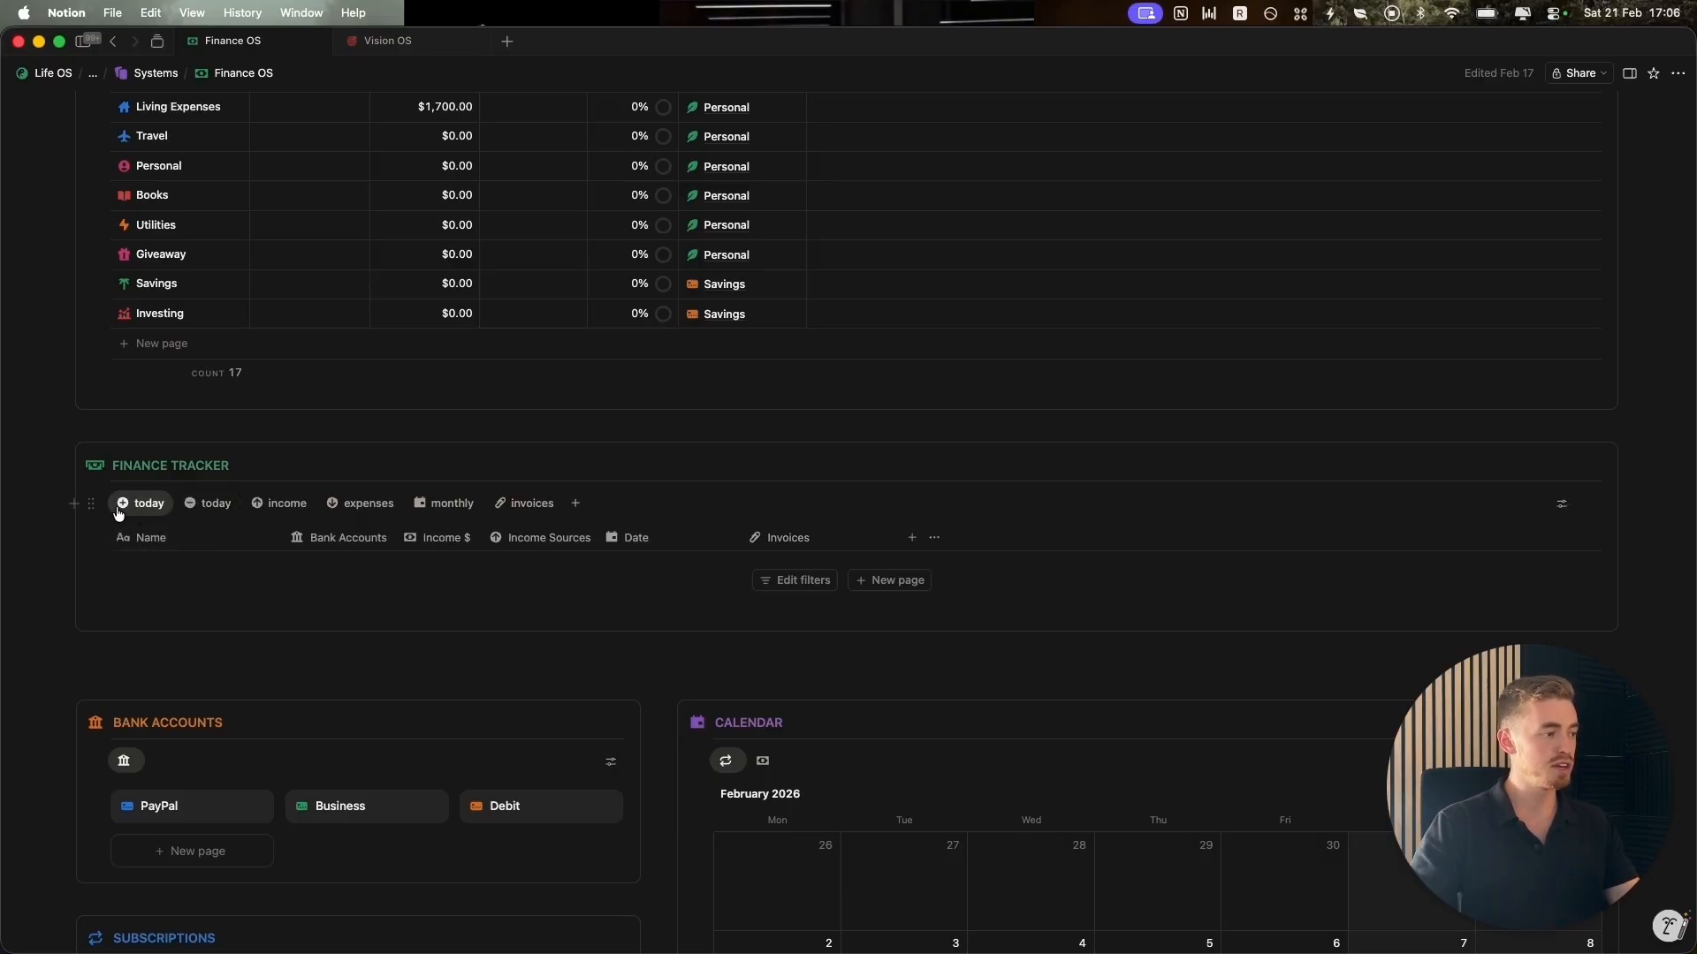
pyautogui.click(215, 505)
pyautogui.scroll(1, 580, 527)
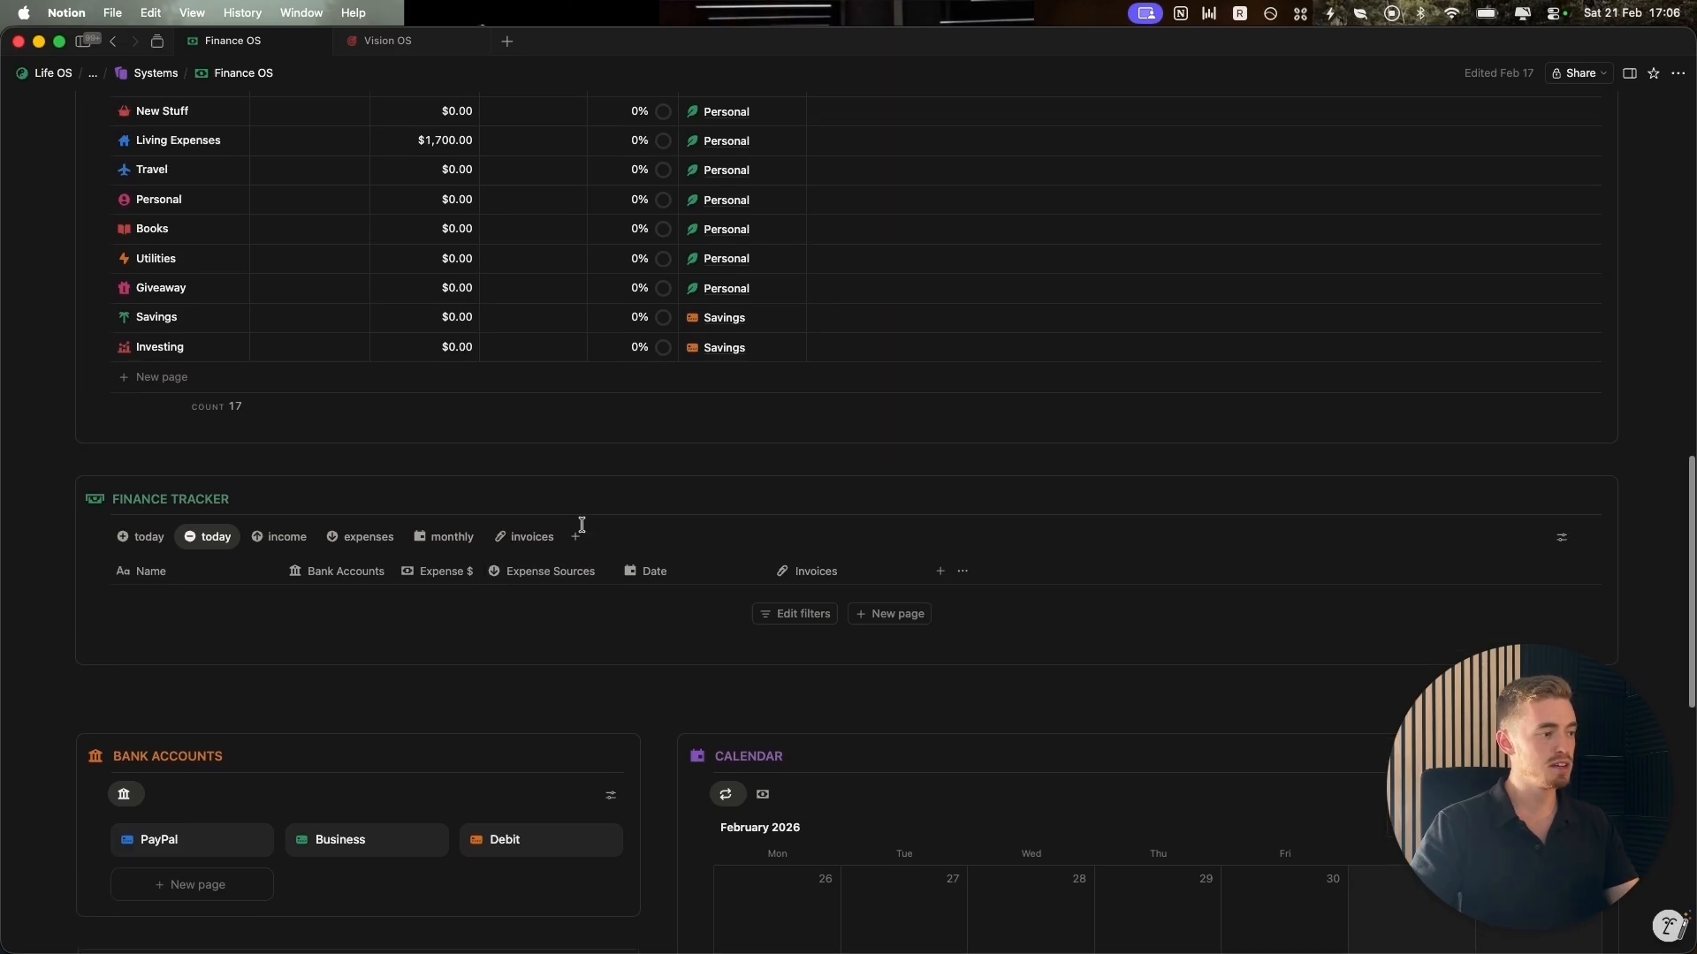
pyautogui.click(894, 616)
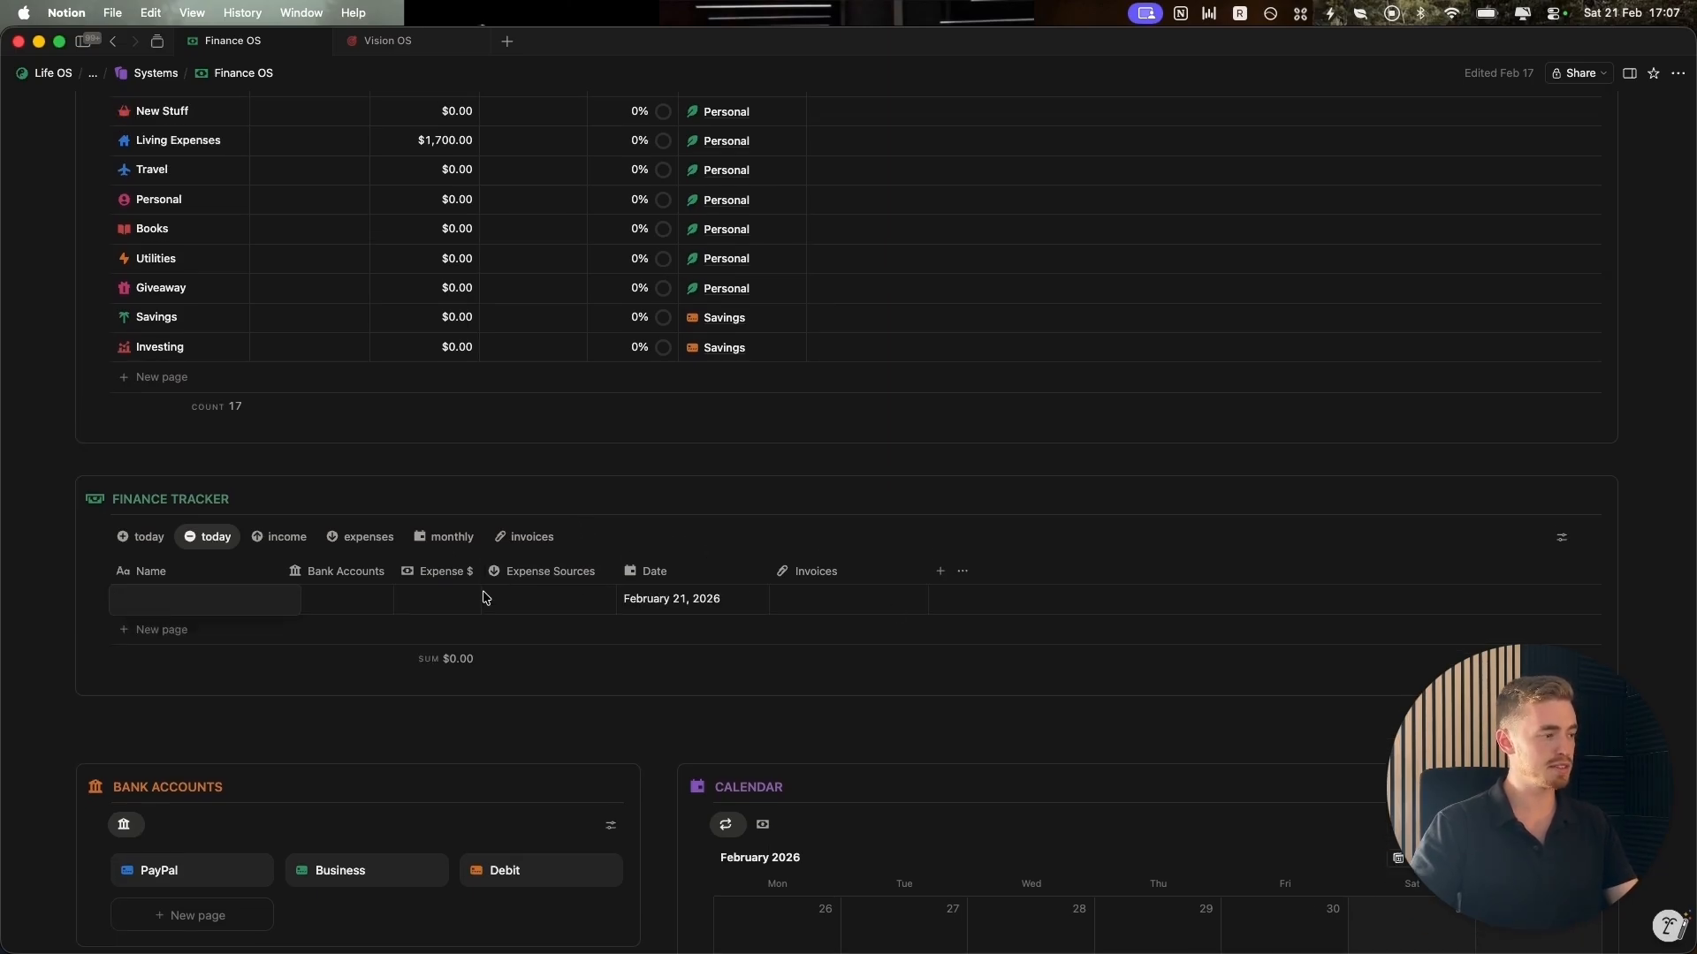
pyautogui.scroll(-2, 484, 598)
pyautogui.write('Thumbnail Artist')
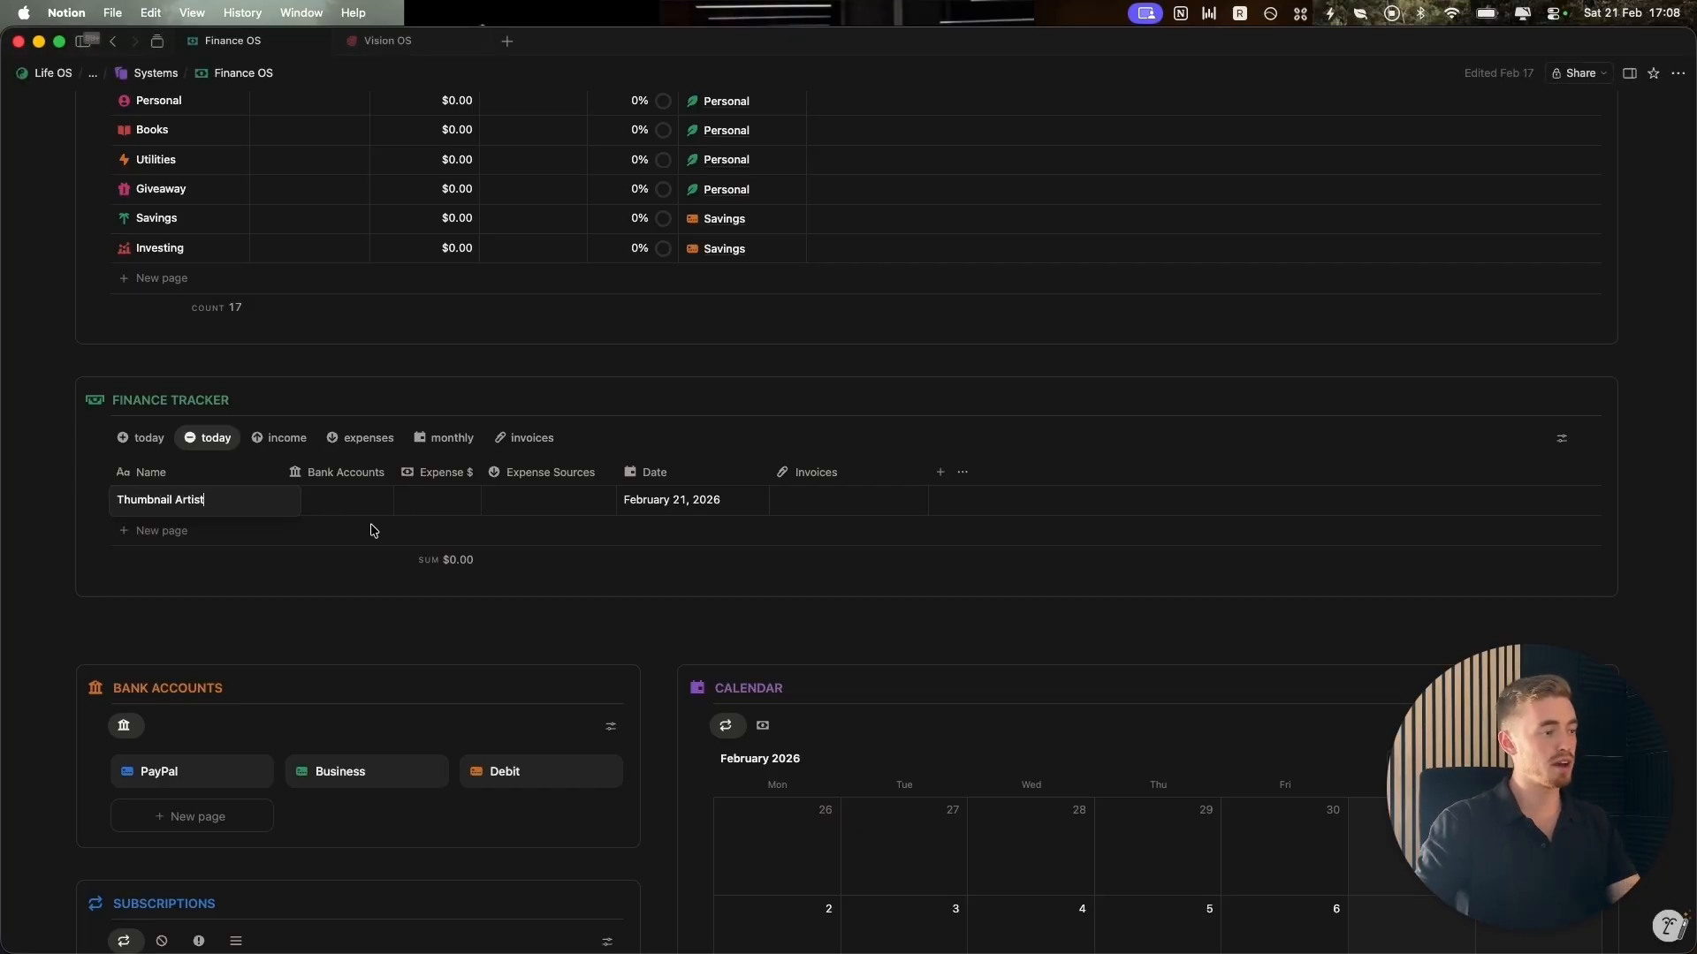
# Set the Thumbnail Artist expense's bank account to PayPal and its amount to $50.
pyautogui.click(352, 504)
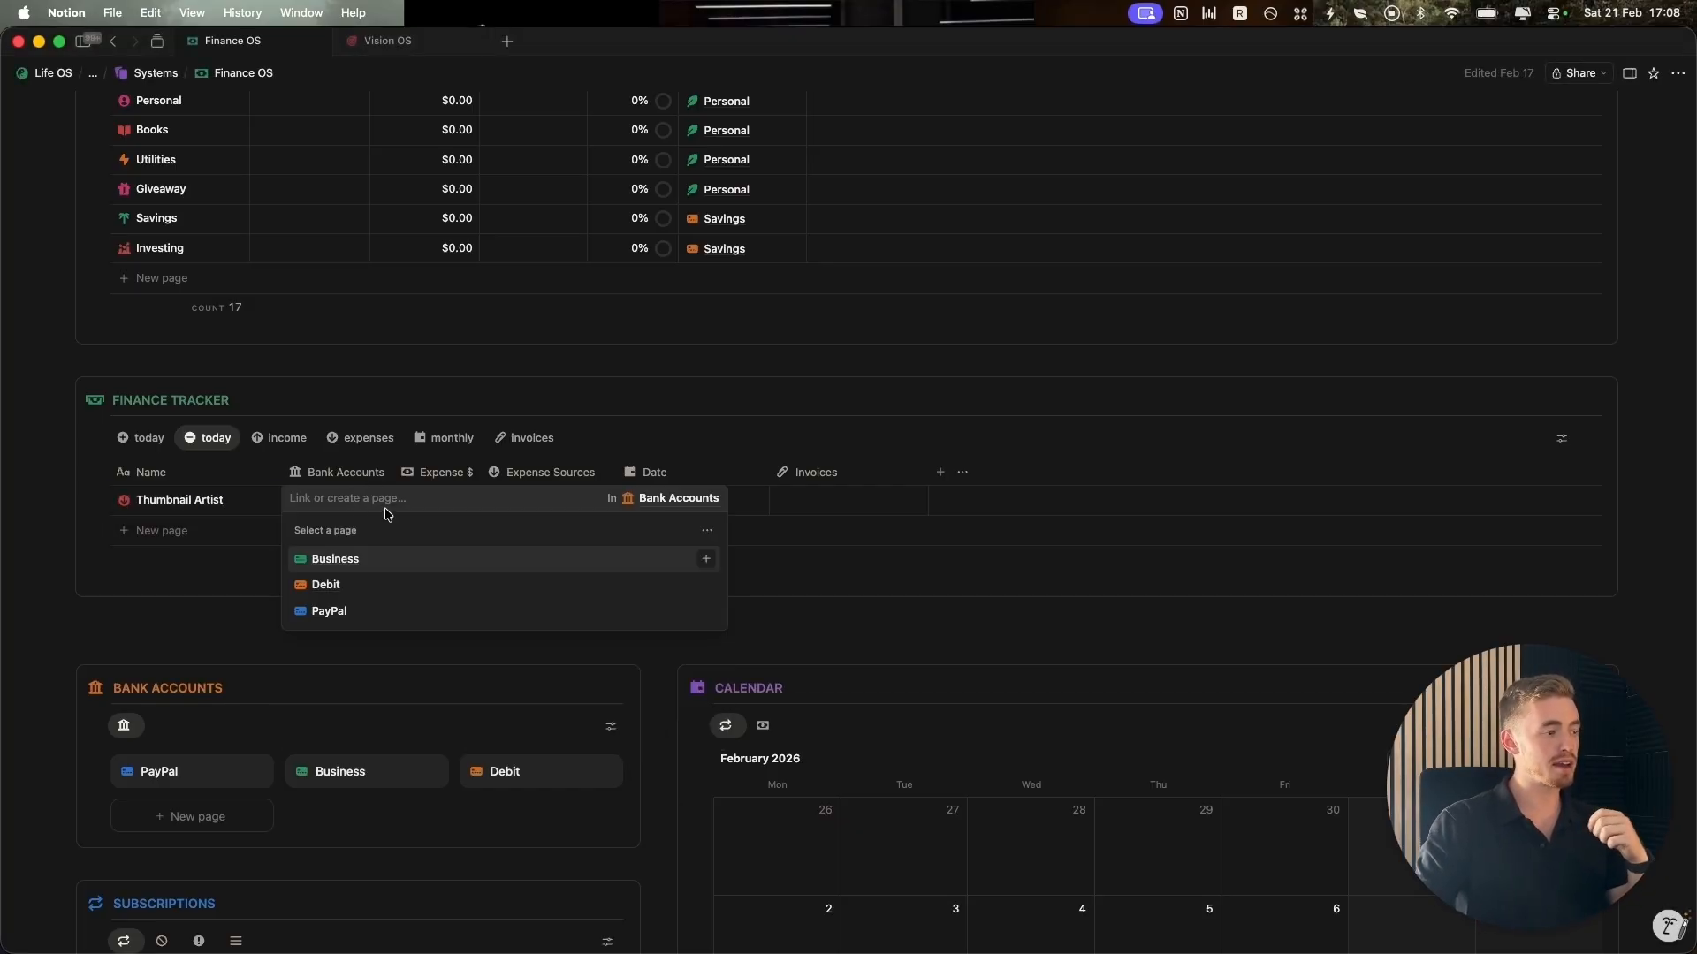
pyautogui.click(354, 610)
pyautogui.press('Escape')
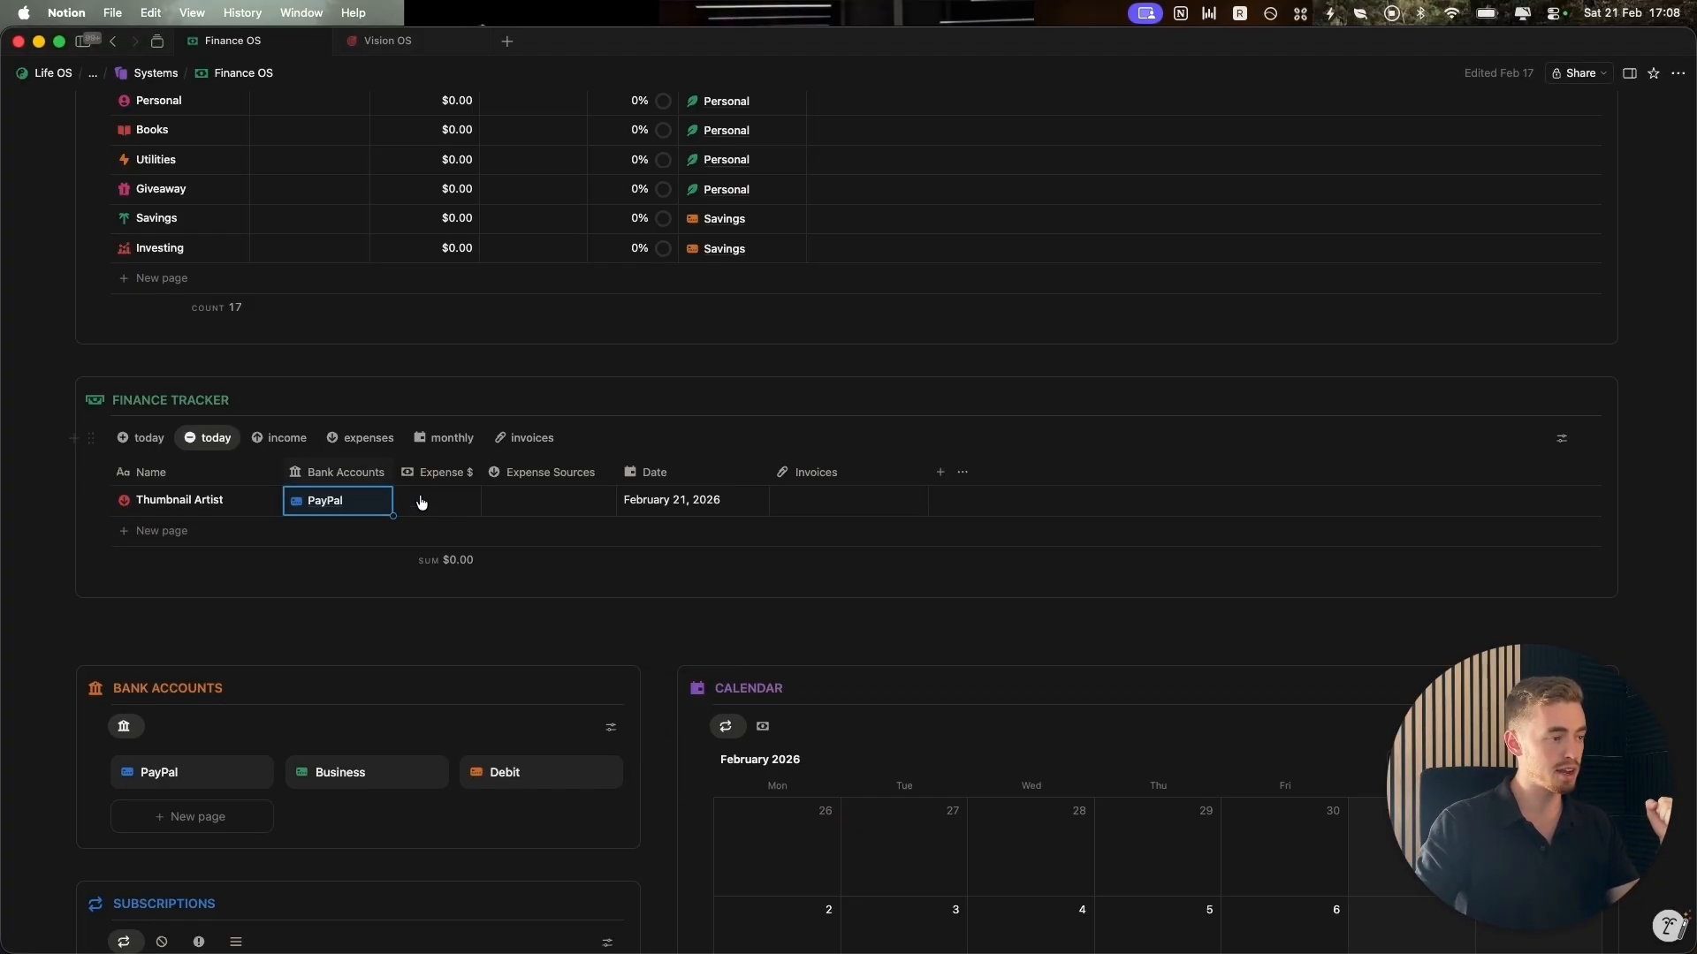
pyautogui.click(449, 502)
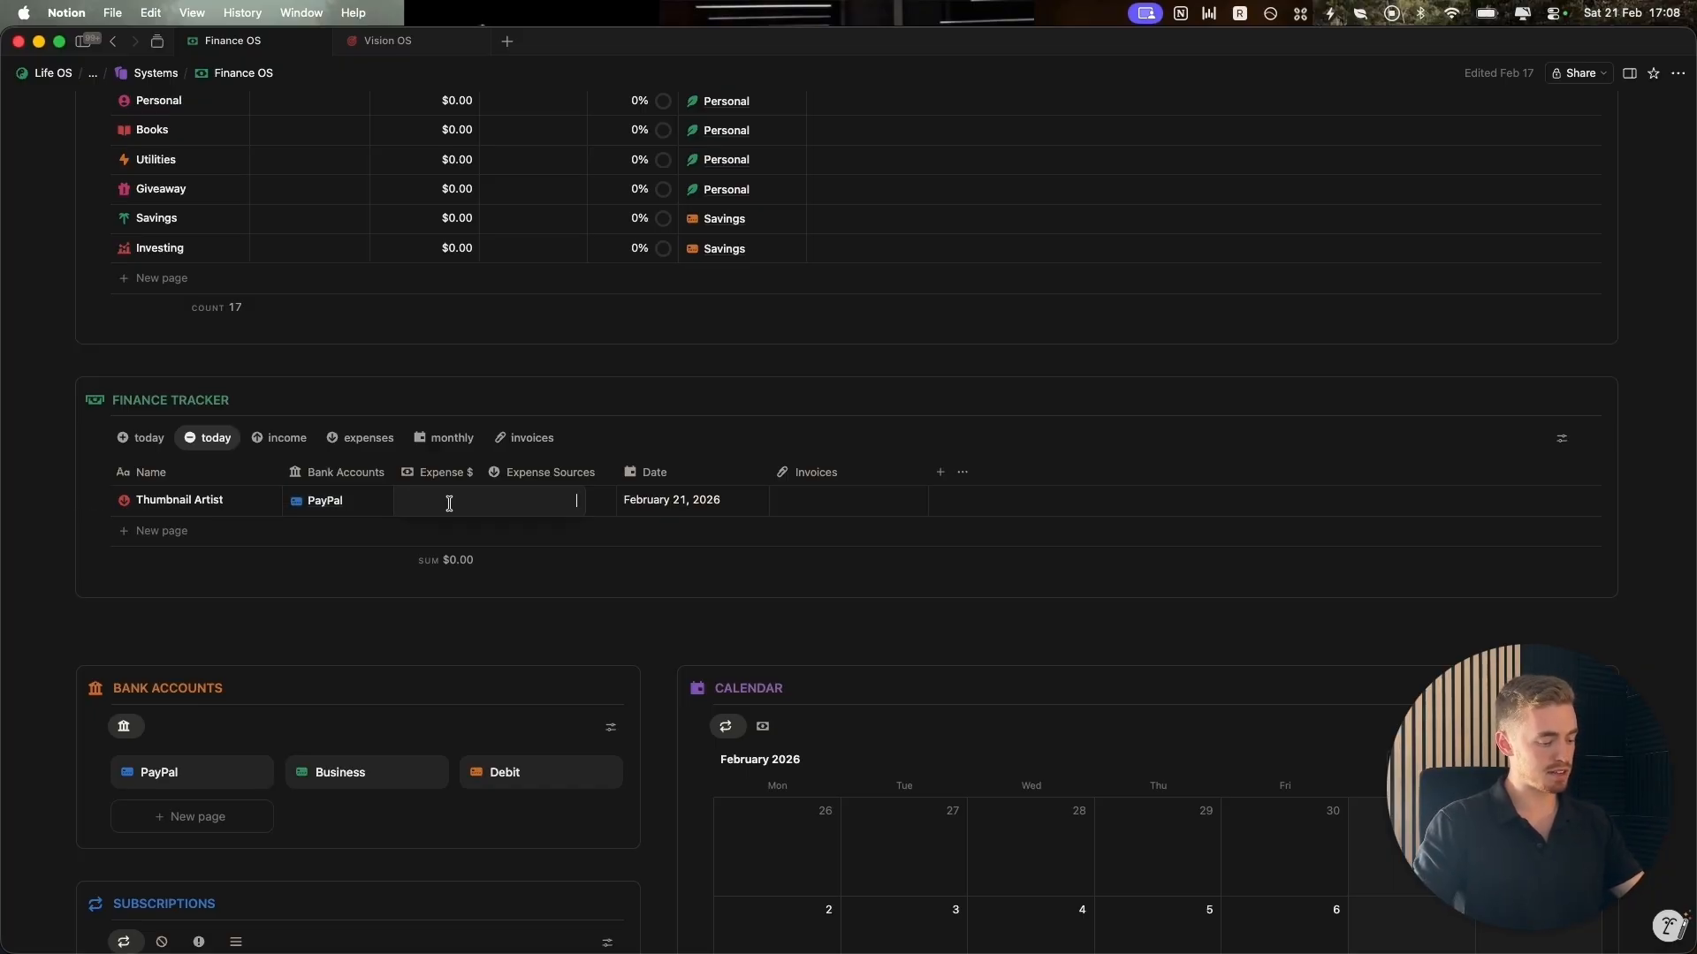
pyautogui.write('50')
pyautogui.press('Return')
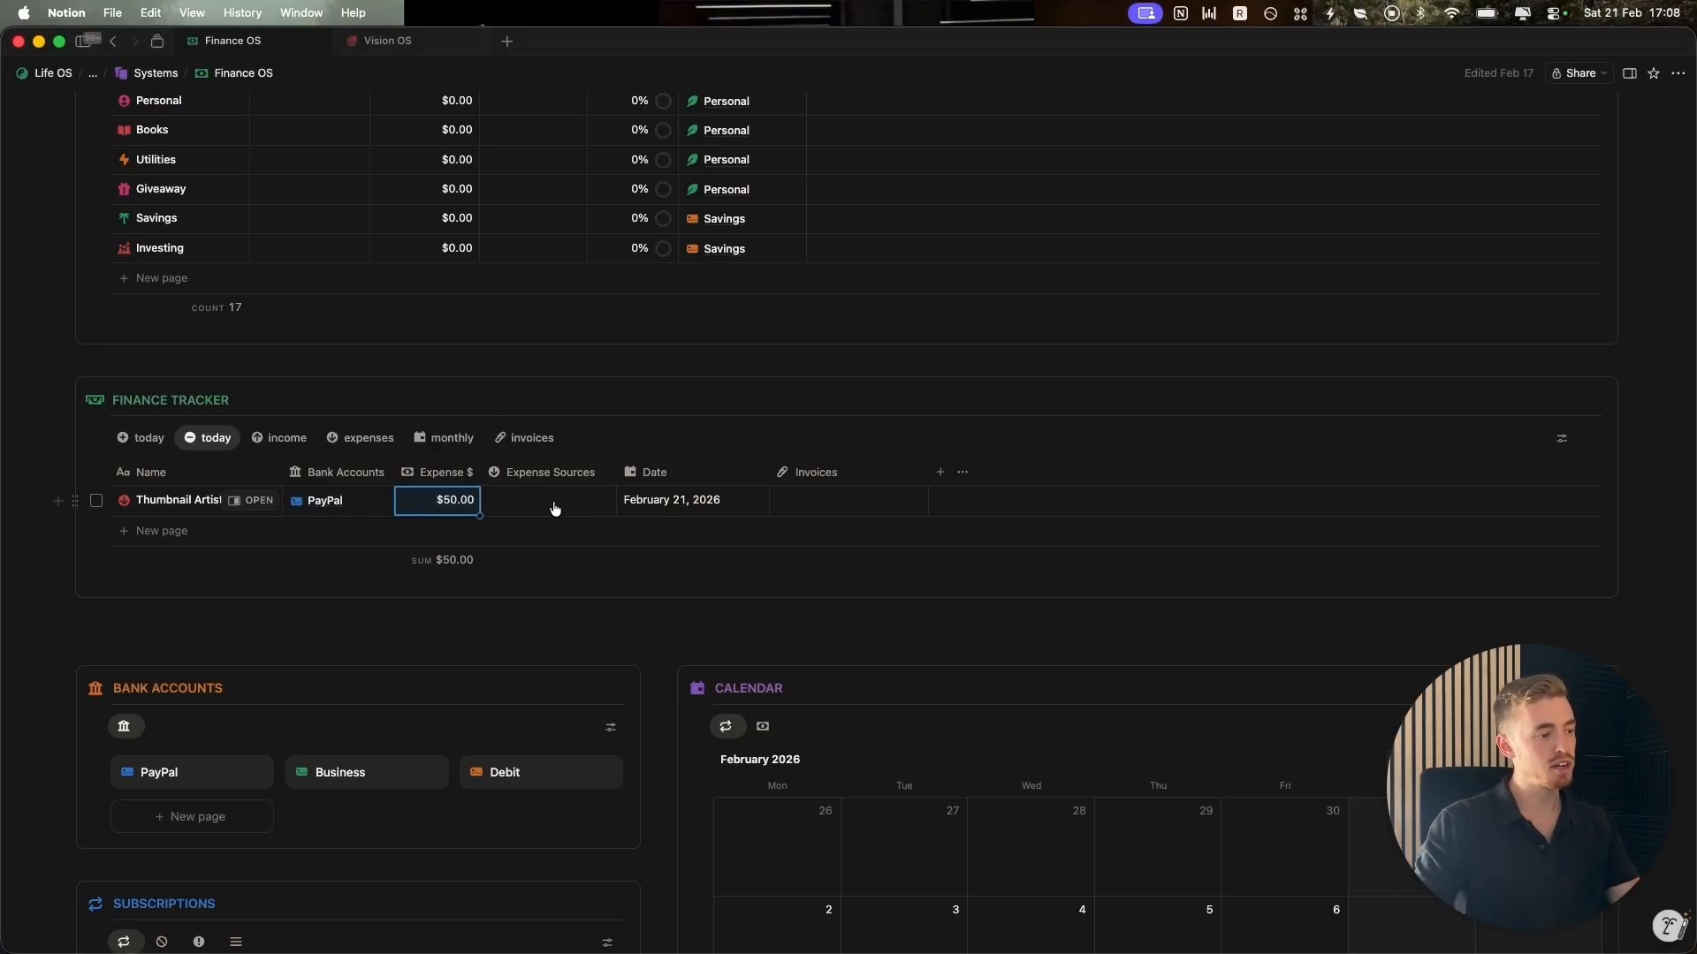
# Assign the Outsource expense source to the Thumbnail Artist entry and check its date and invoice fields.
pyautogui.click(552, 501)
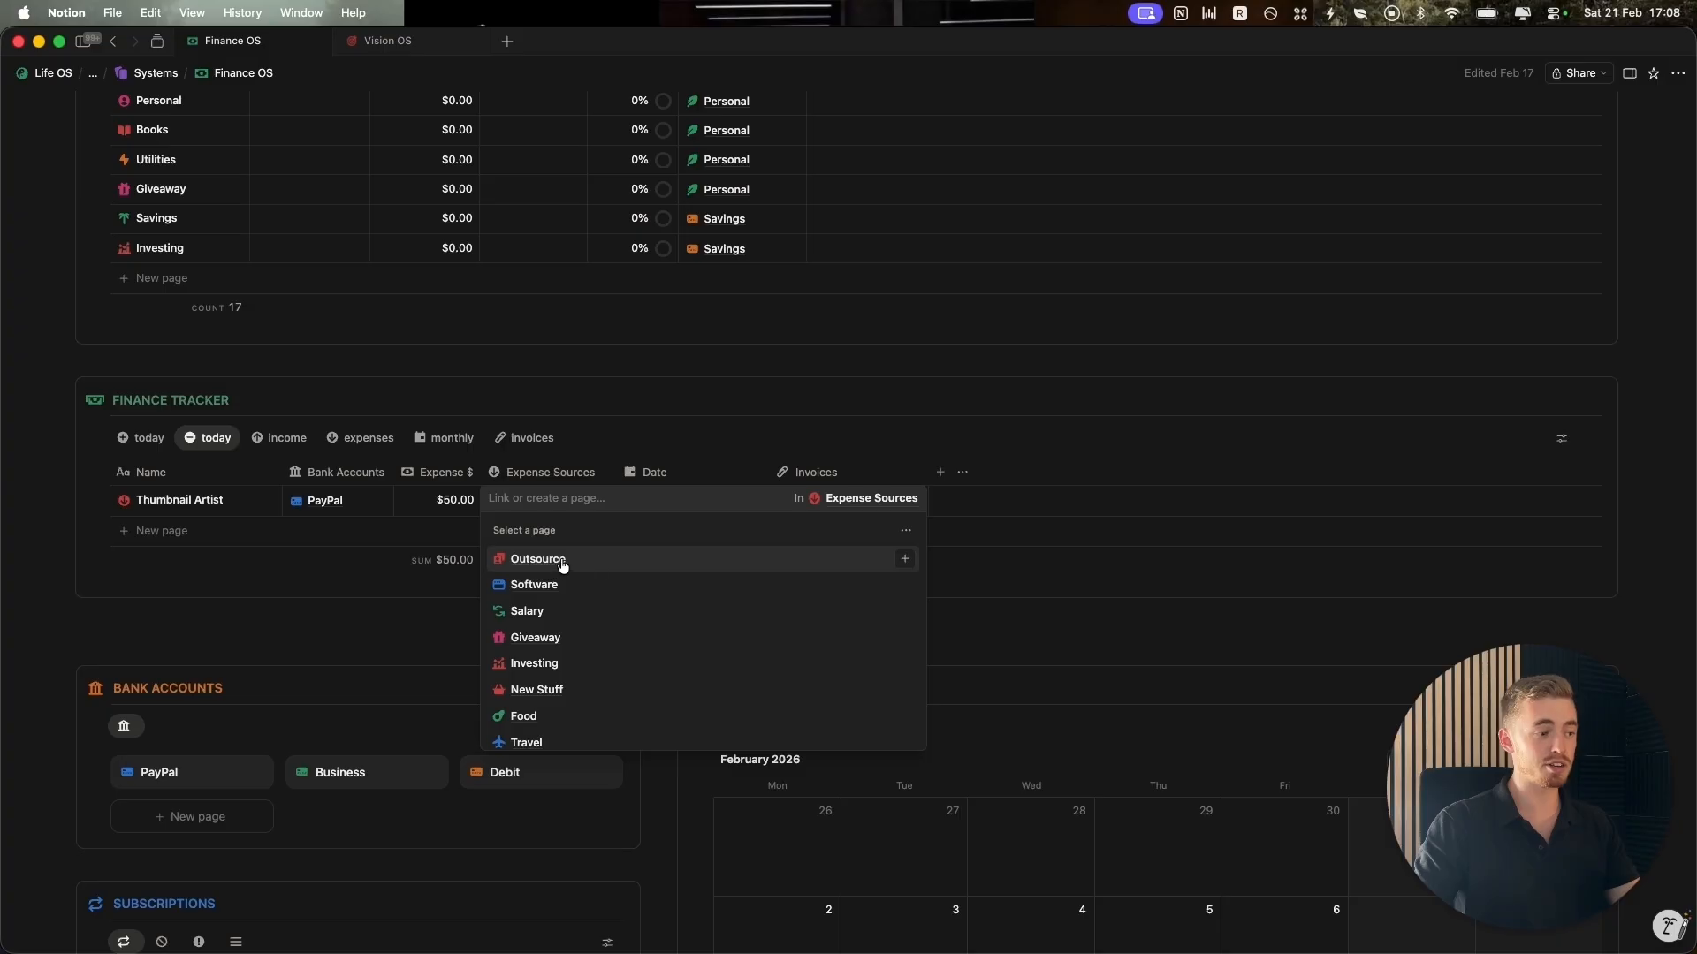
pyautogui.click(569, 562)
pyautogui.click(686, 501)
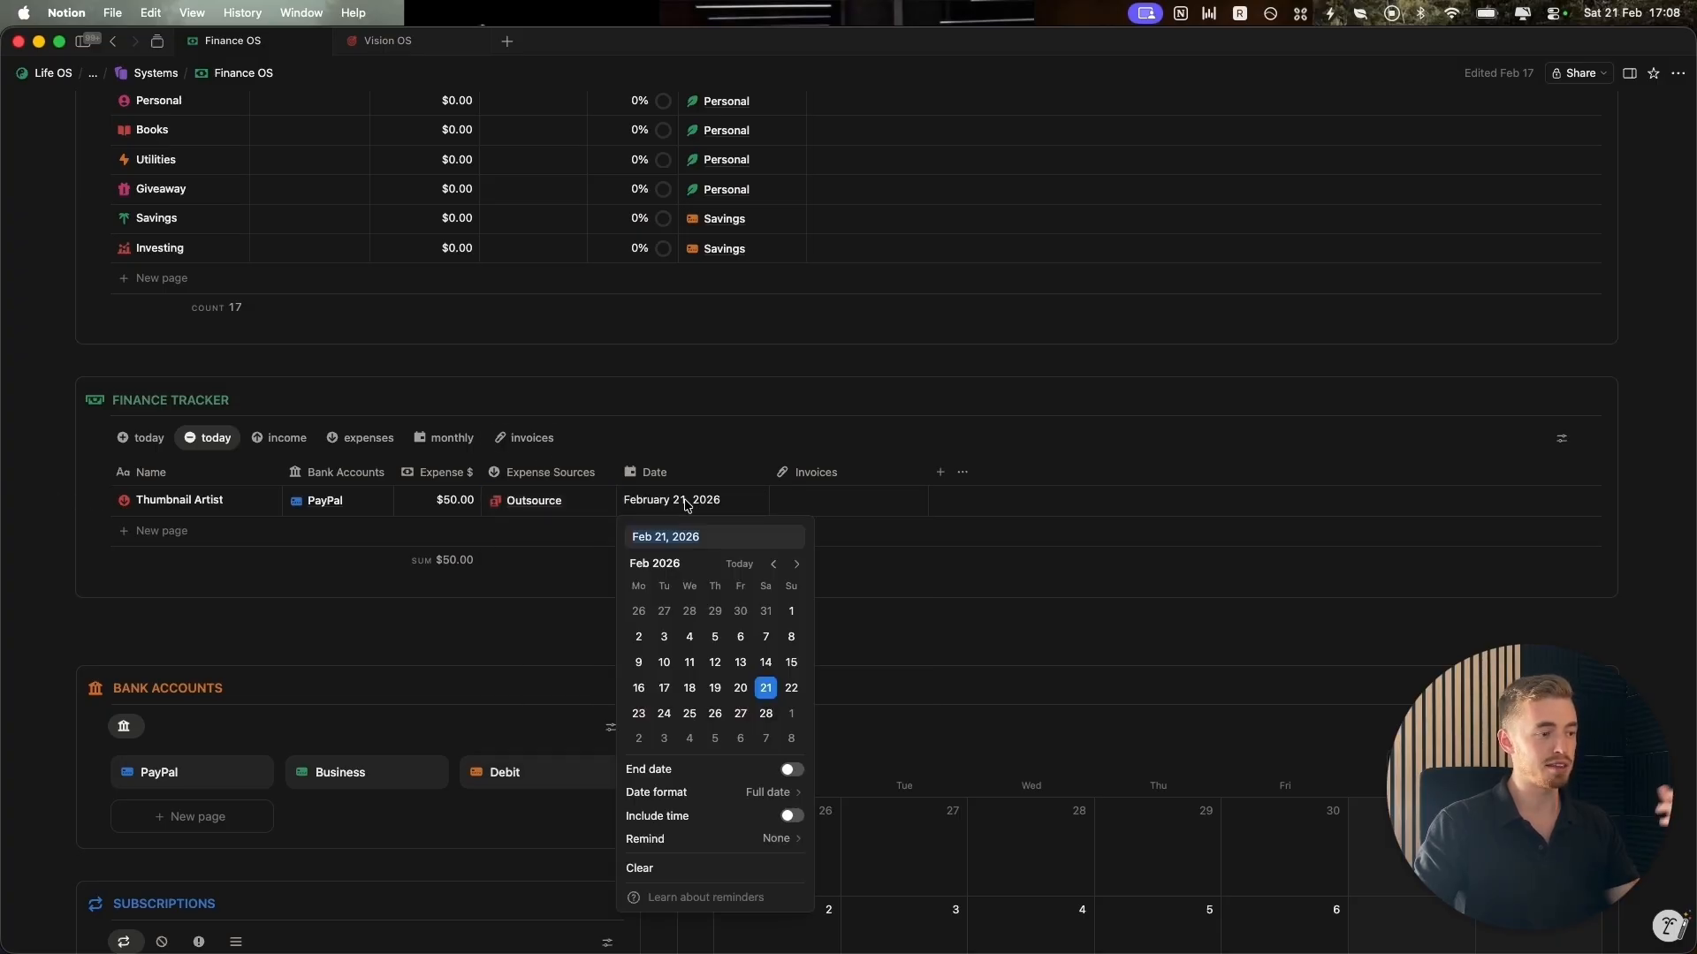
pyautogui.press('Escape')
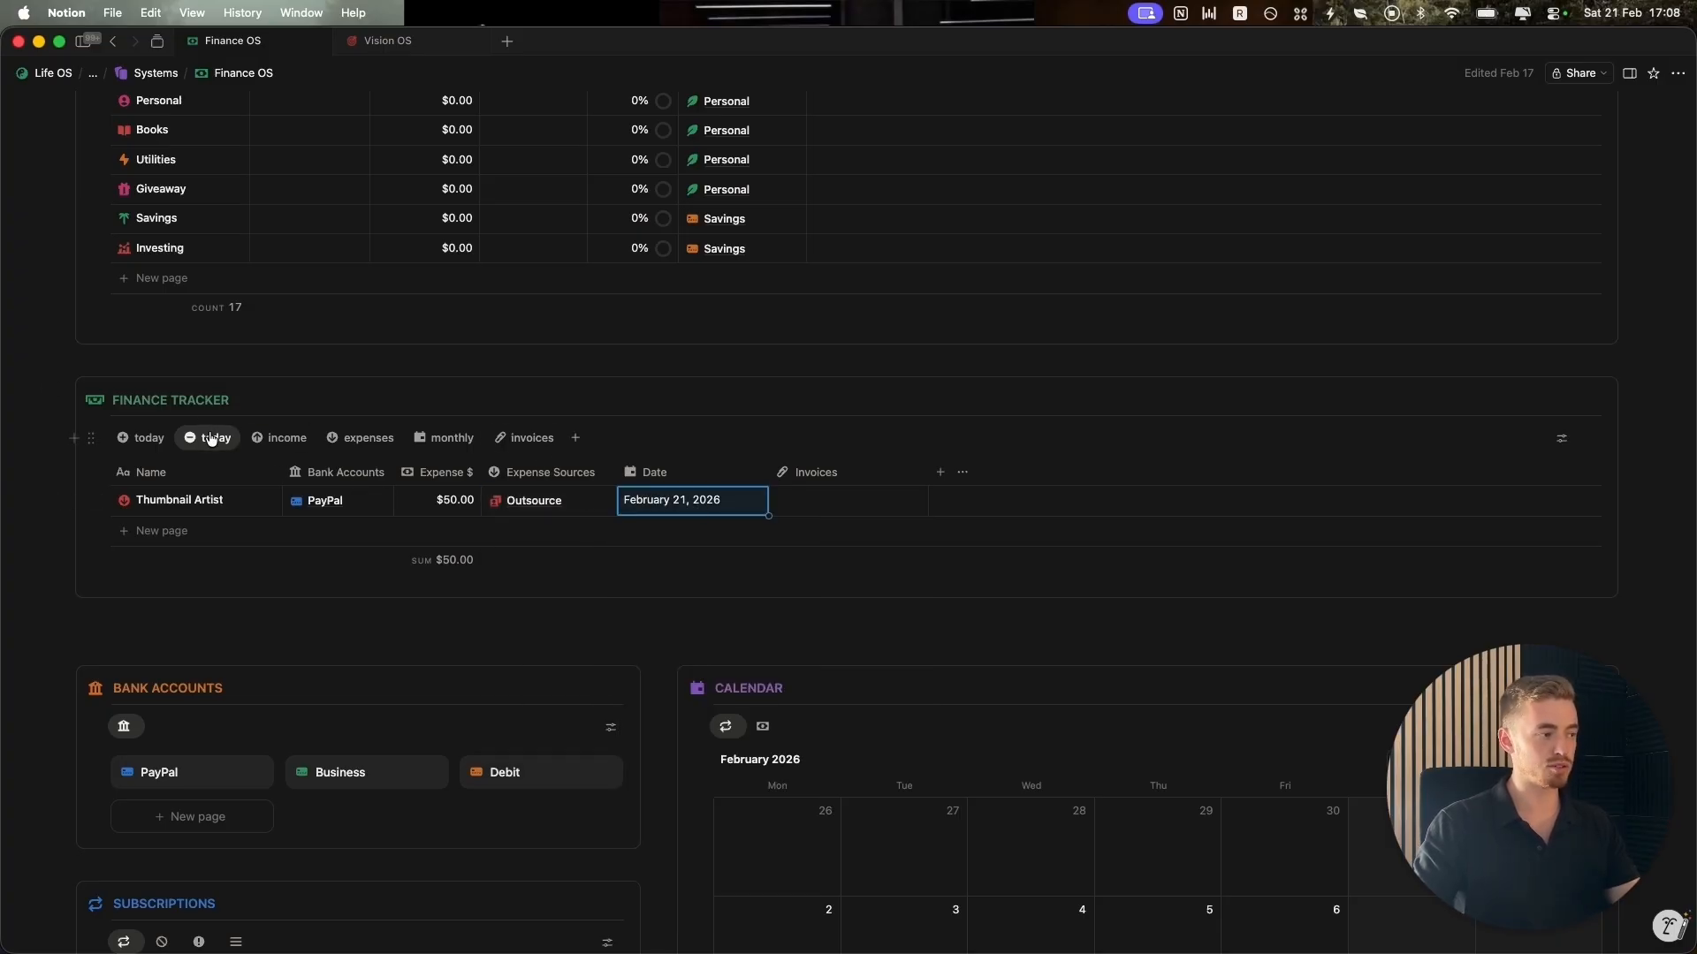
pyautogui.click(693, 514)
pyautogui.press('Escape')
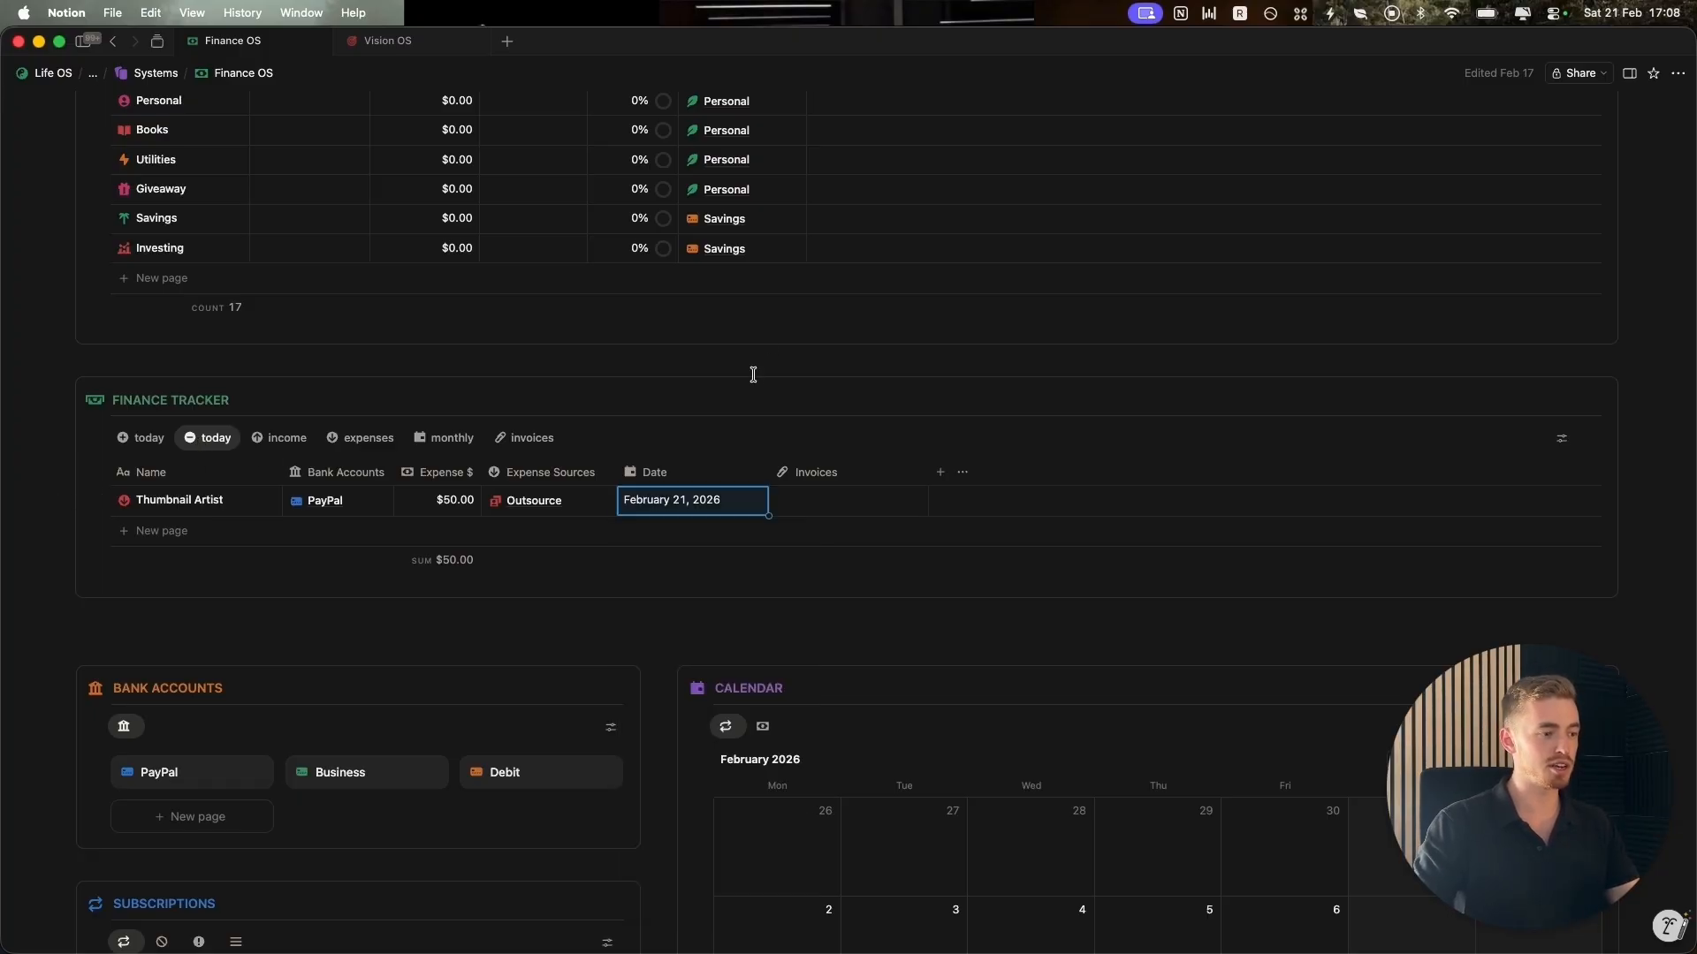
pyautogui.click(858, 501)
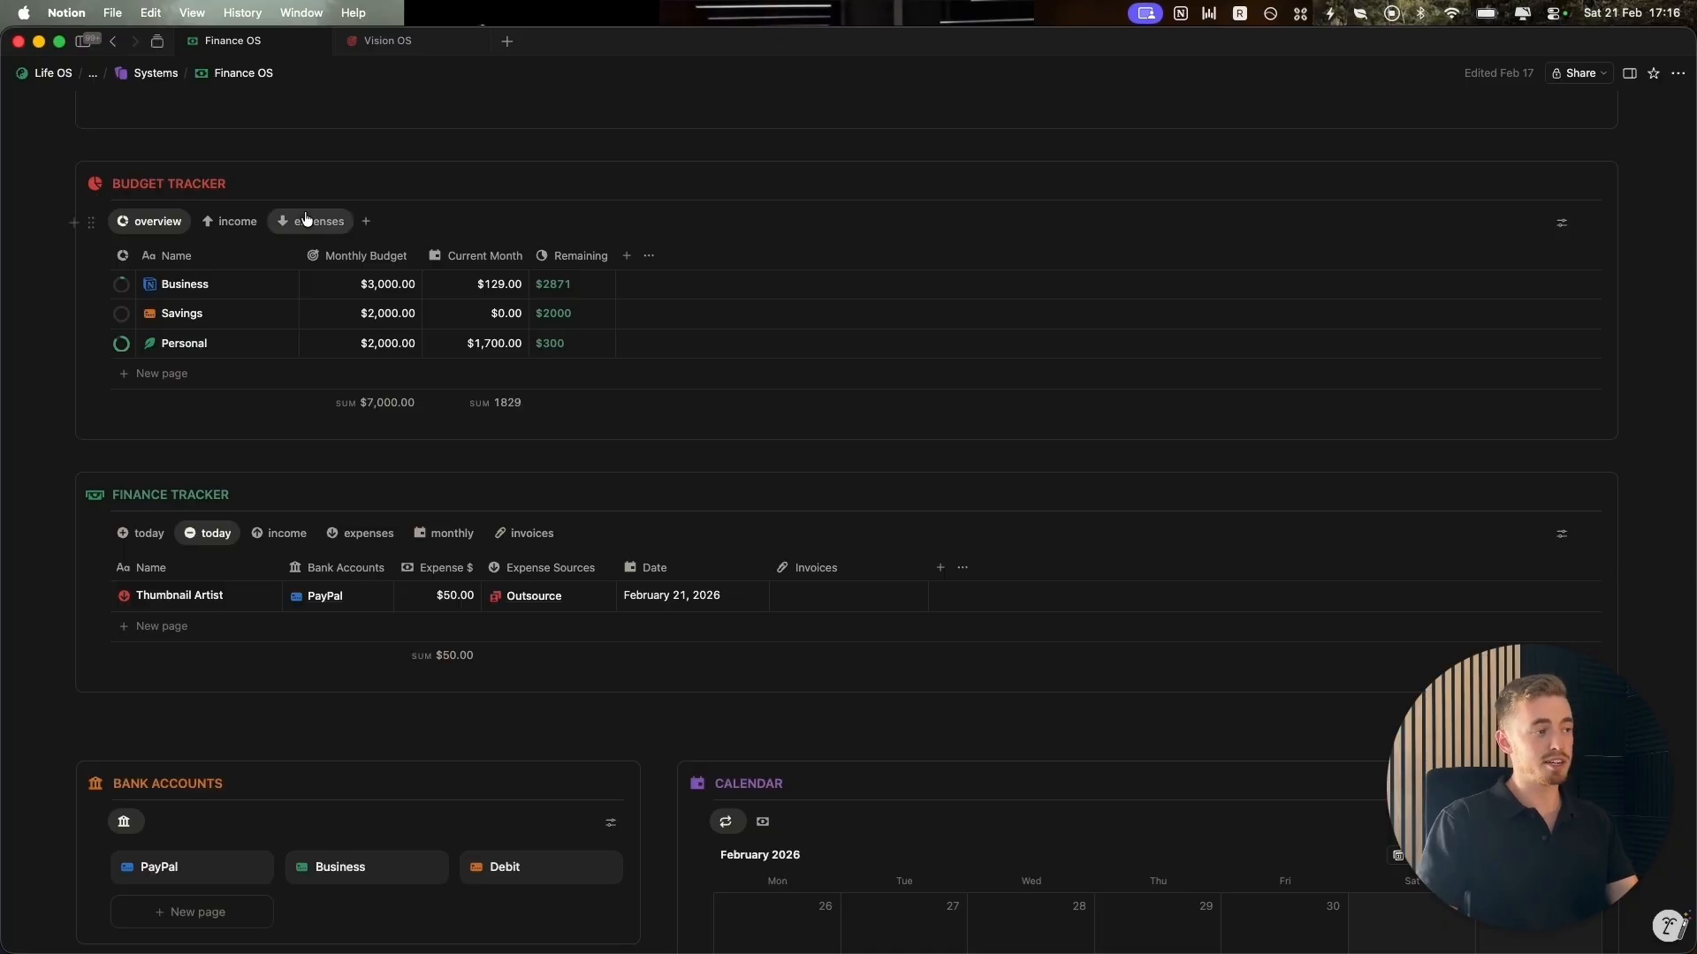
# Set the Outsource monthly budget to $50 in the Budget Tracker's expenses view.
pyautogui.click(307, 220)
pyautogui.click(336, 310)
pyautogui.write('50')
pyautogui.press('Return')
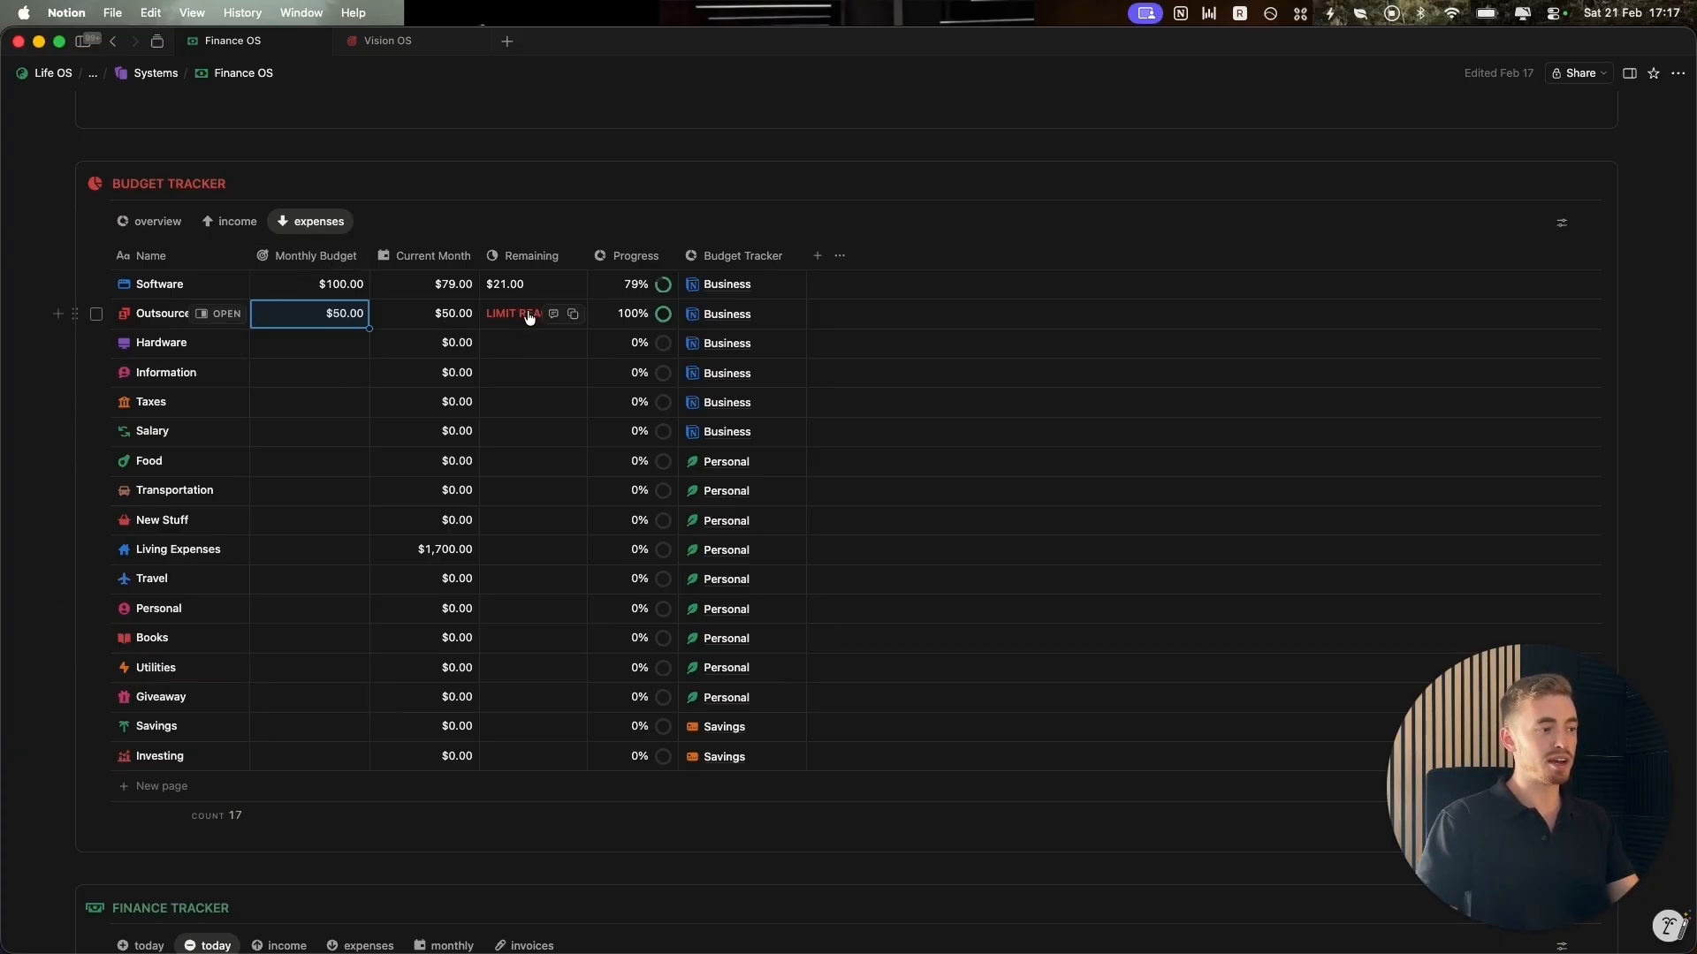
# Show the Budget Tracker's income view and add a Finance Tracker income entry for today named Consulting client.
pyautogui.scroll(-1, 371, 247)
pyautogui.click(229, 170)
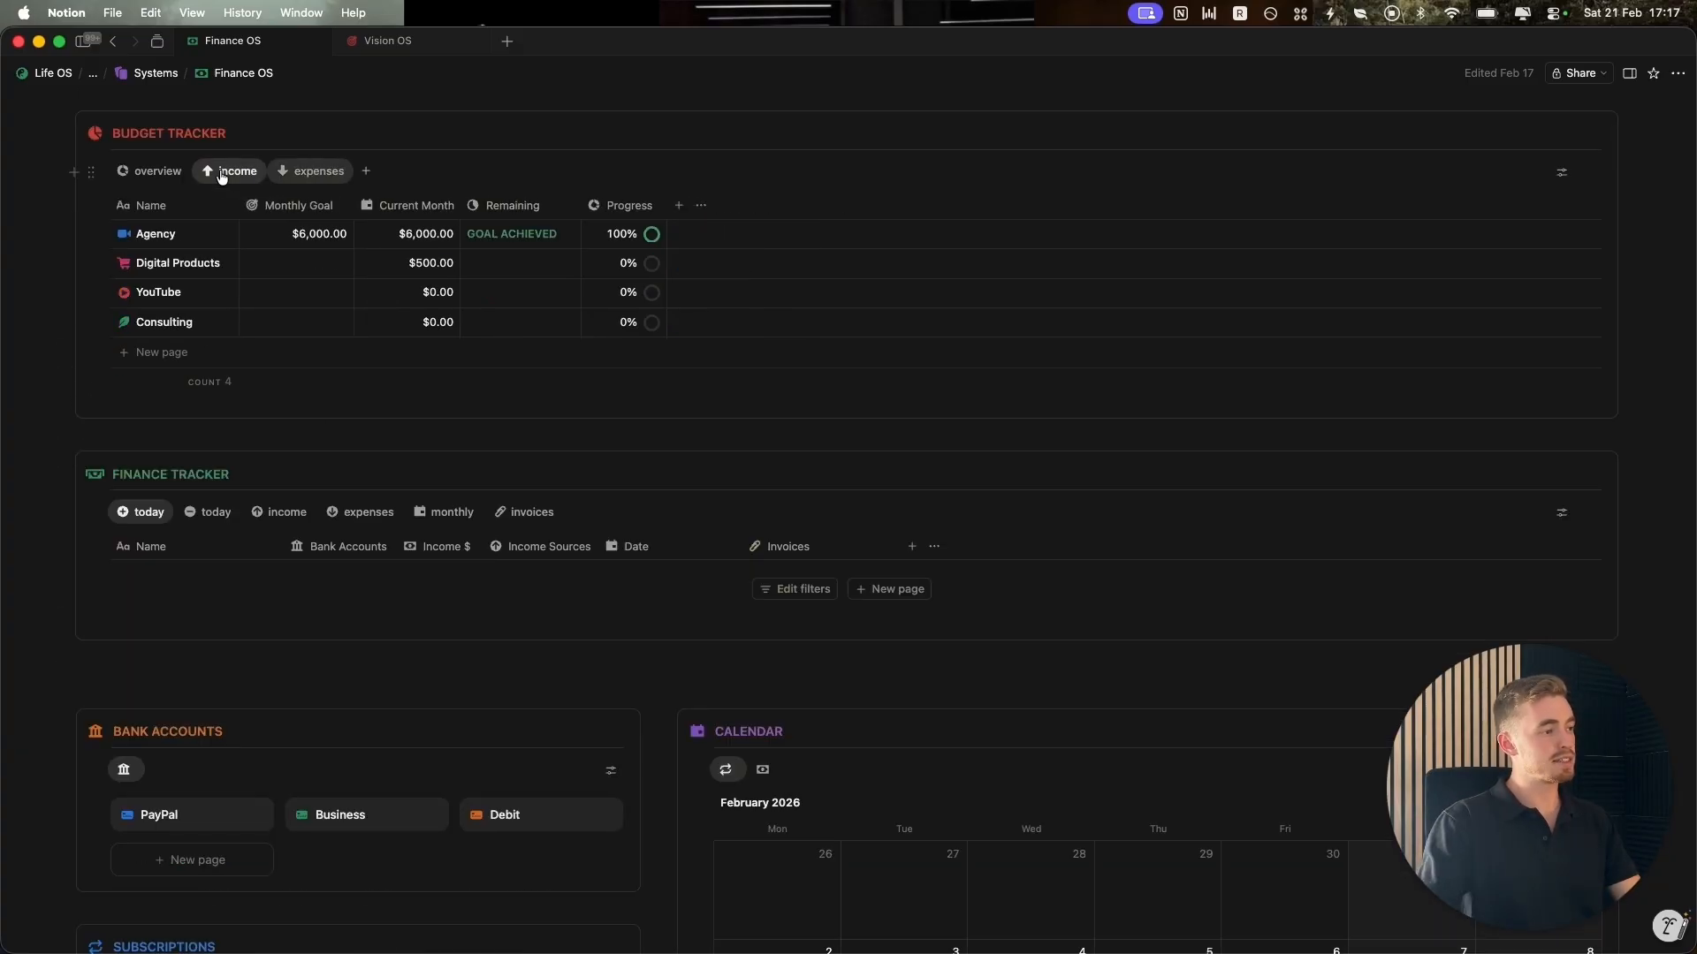
pyautogui.click(905, 590)
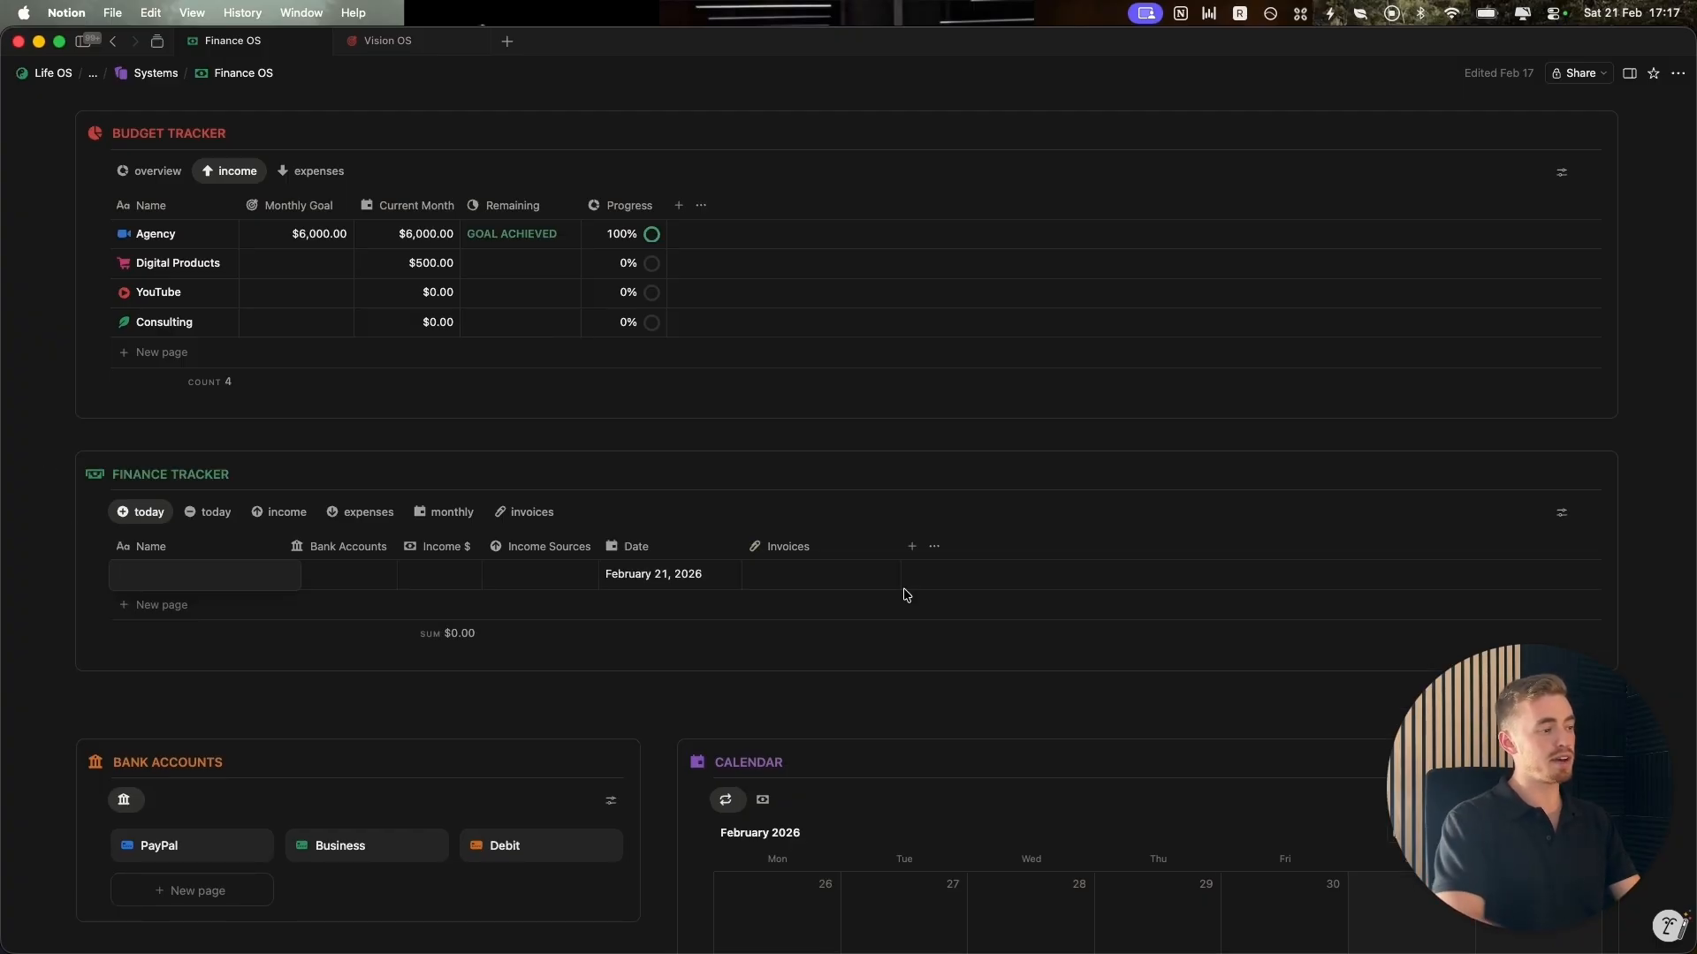
pyautogui.write('Consulting client')
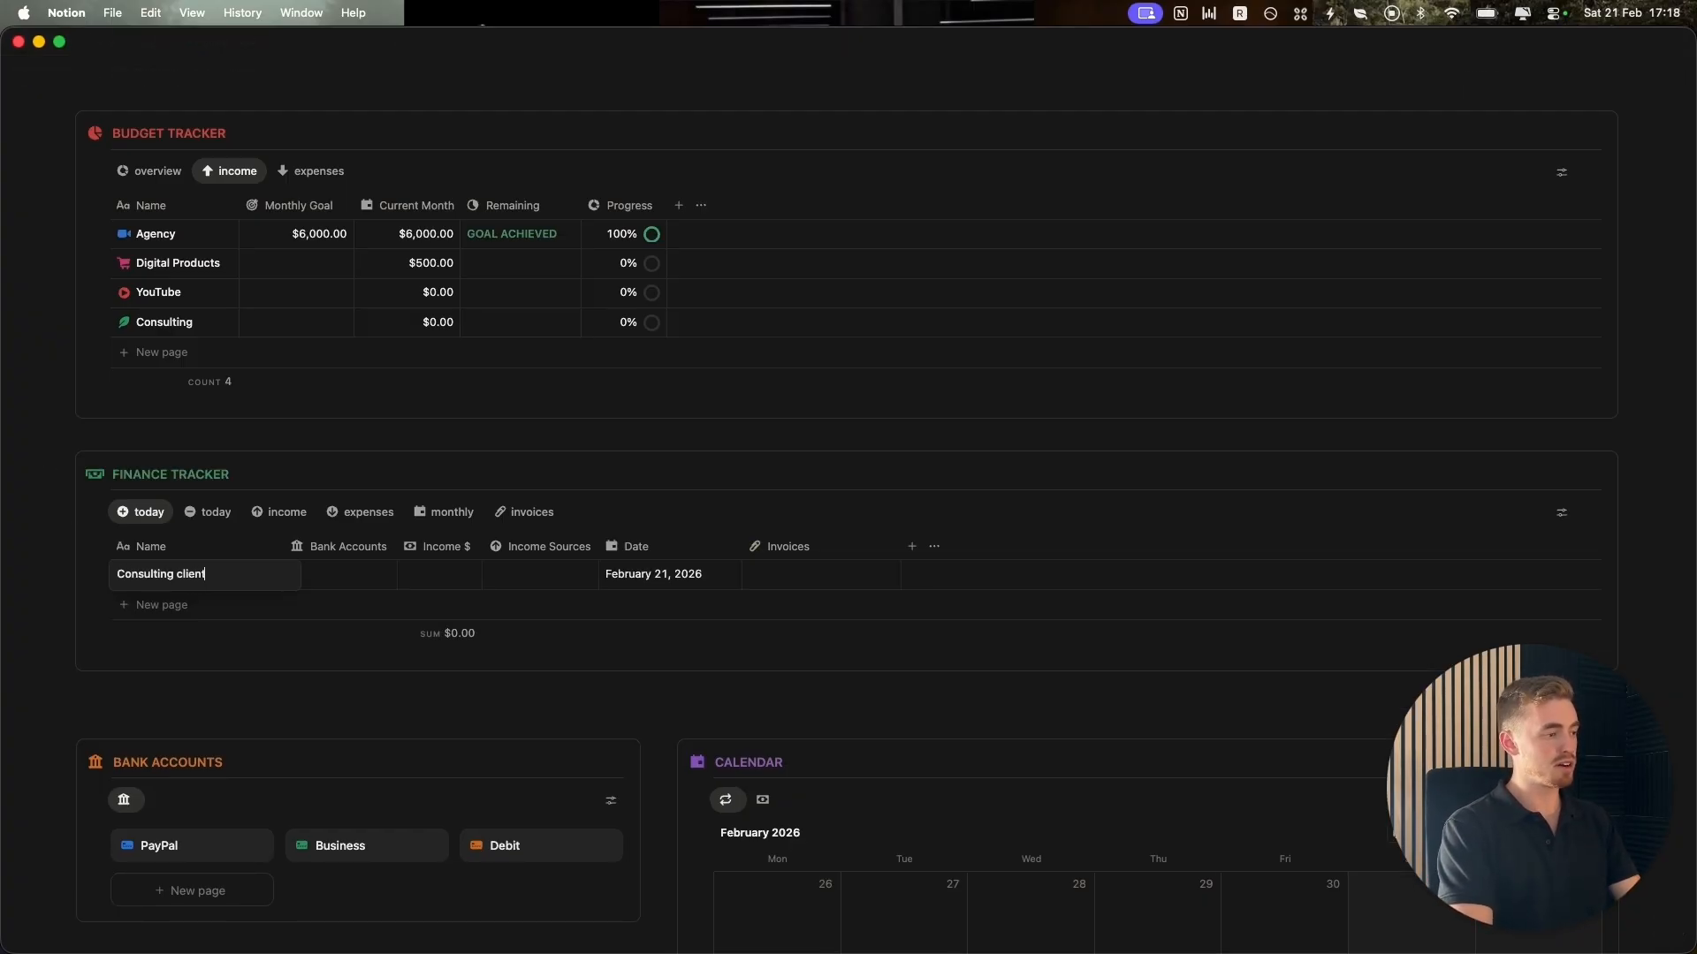
# Set the Consulting client income's bank account to Business and its amount to $2,500.
pyautogui.click(378, 574)
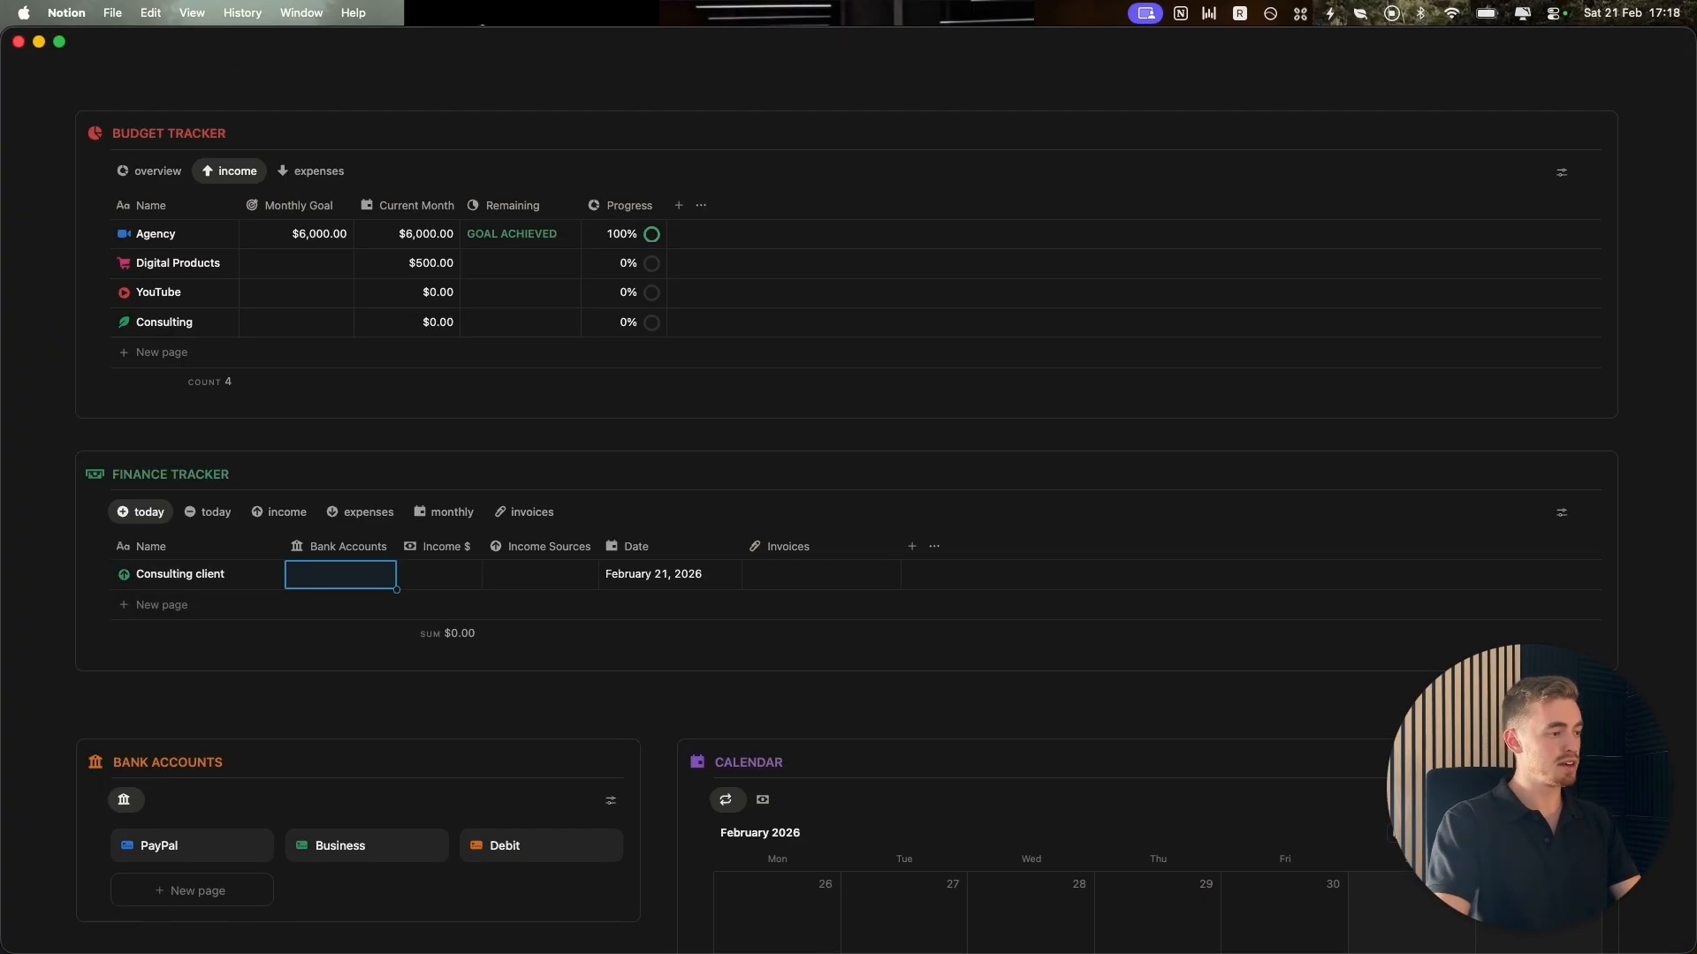
pyautogui.click(378, 573)
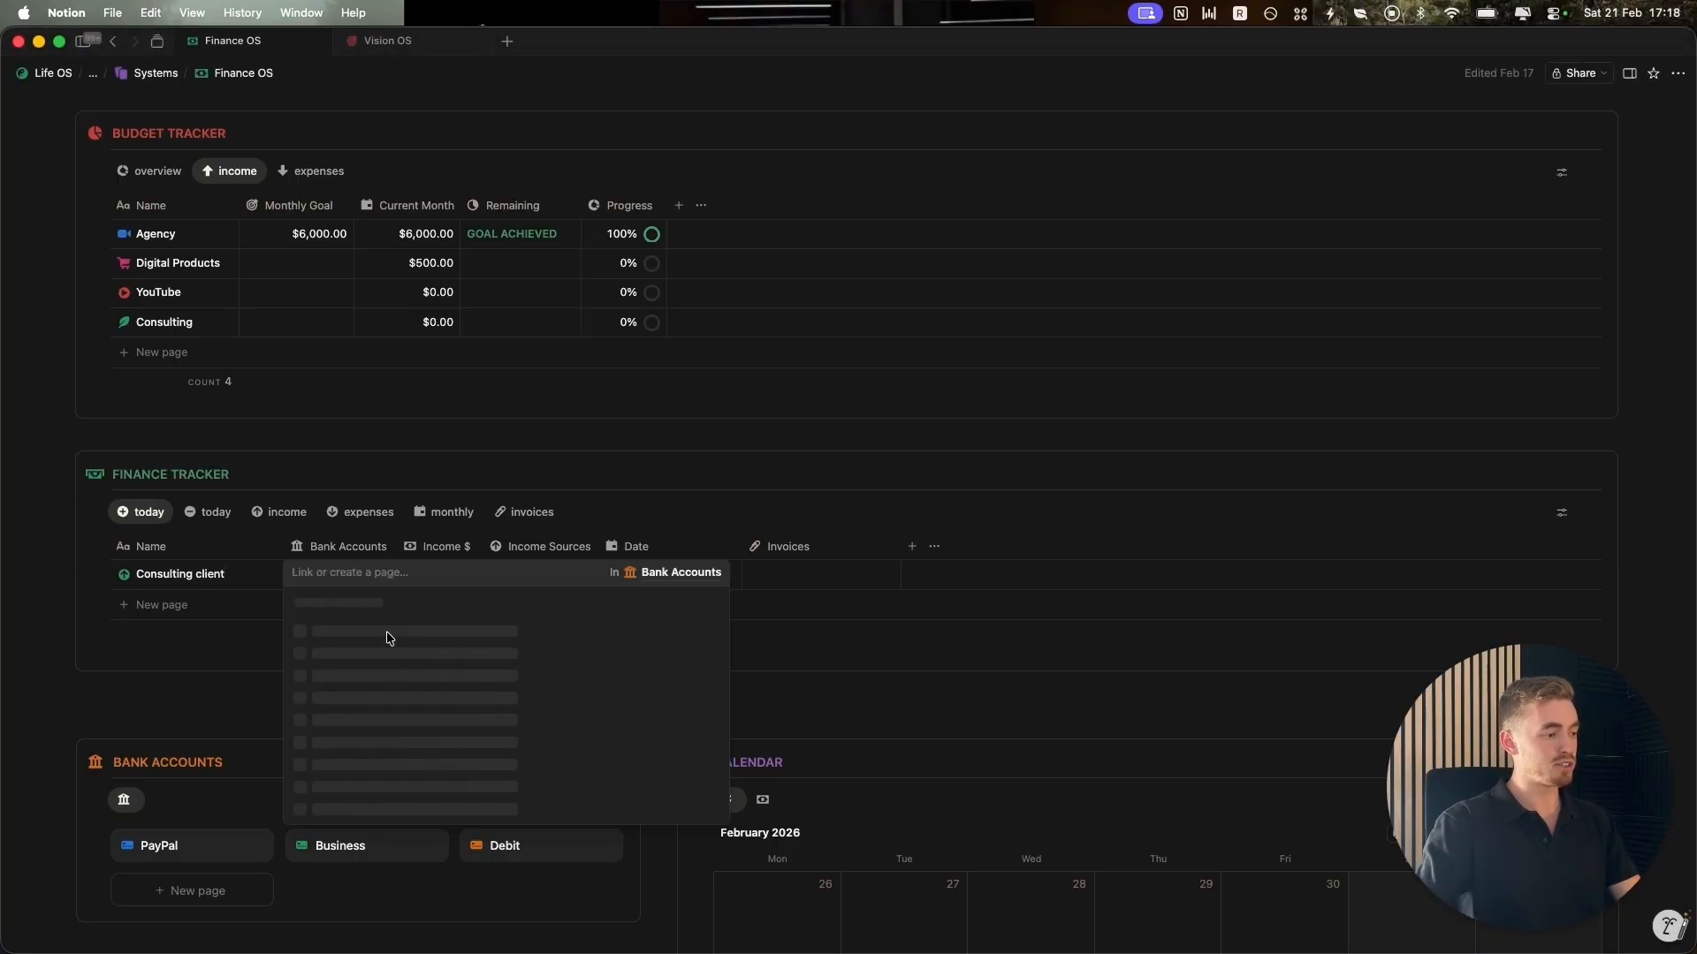
pyautogui.click(358, 657)
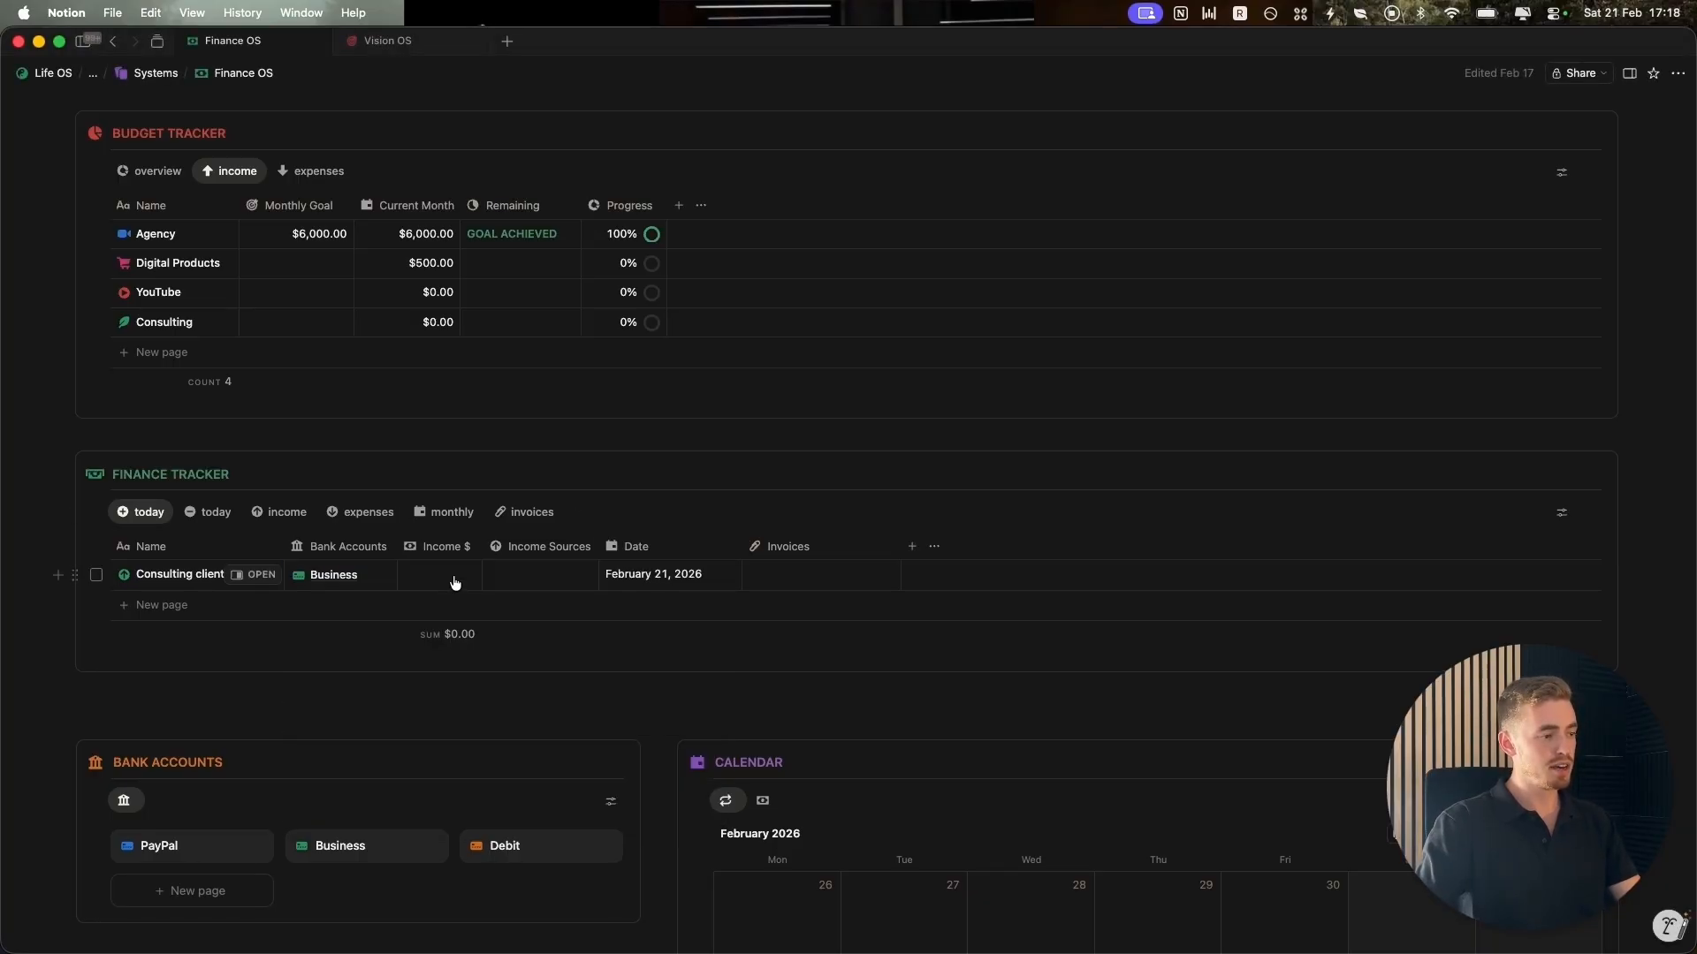
pyautogui.click(453, 579)
pyautogui.write('2500')
pyautogui.press('Return')
# Assign the Consulting income source to the Consulting client entry.
pyautogui.click(568, 578)
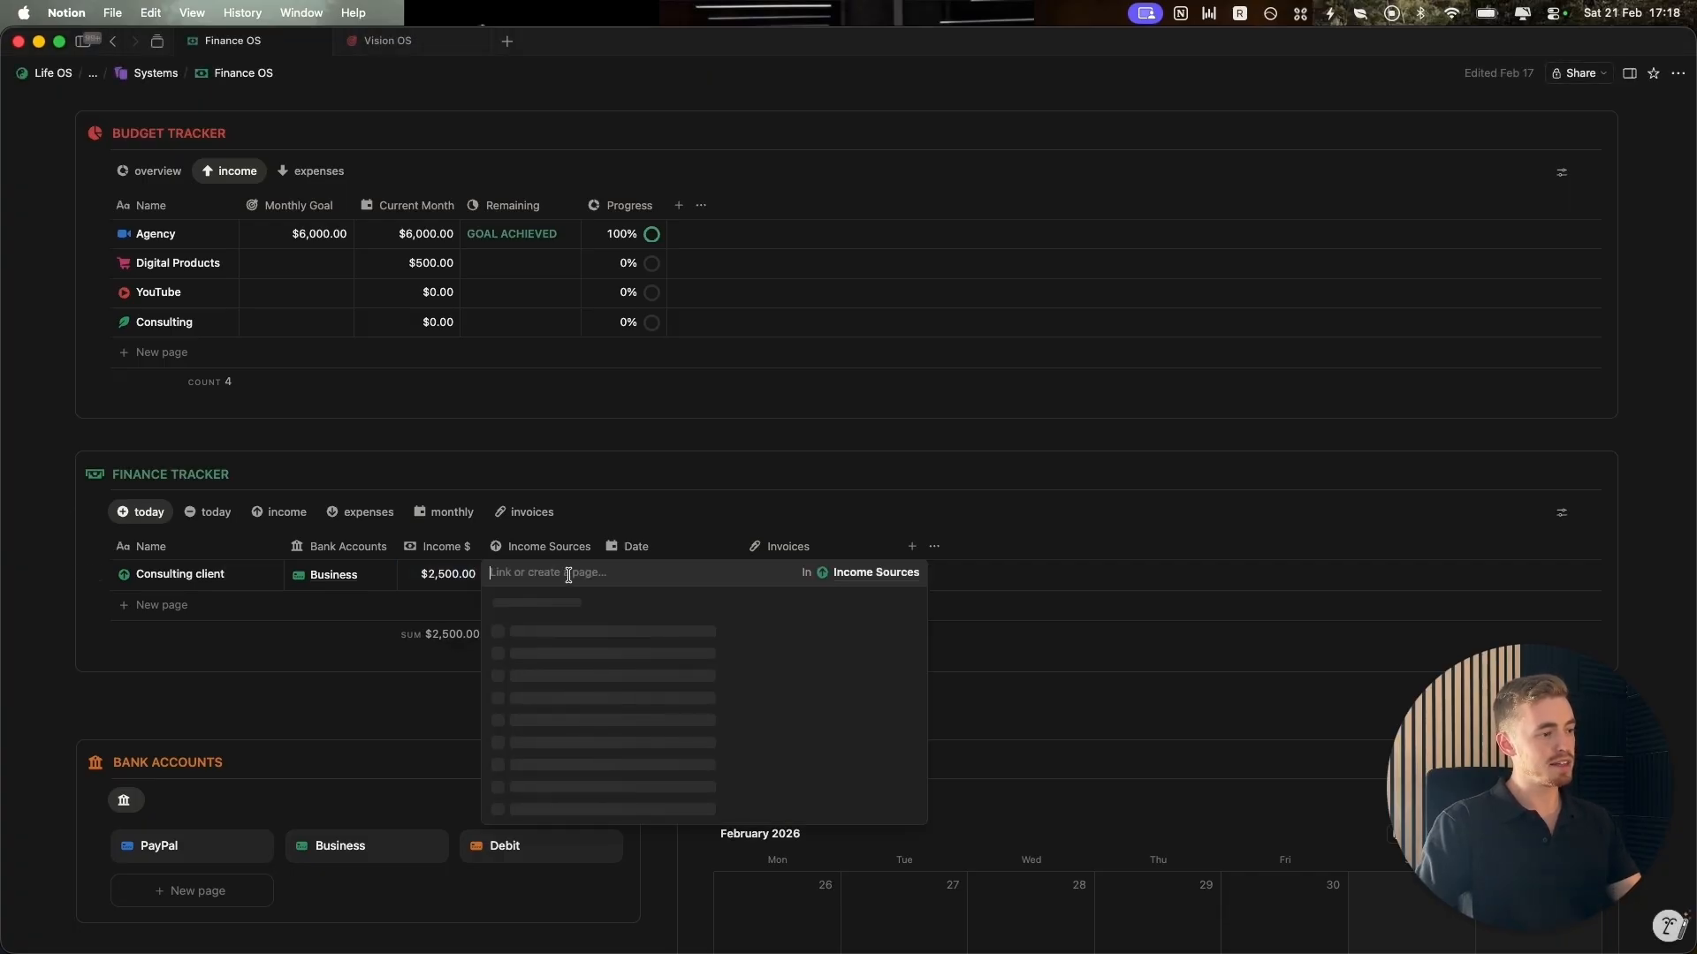
pyautogui.click(565, 697)
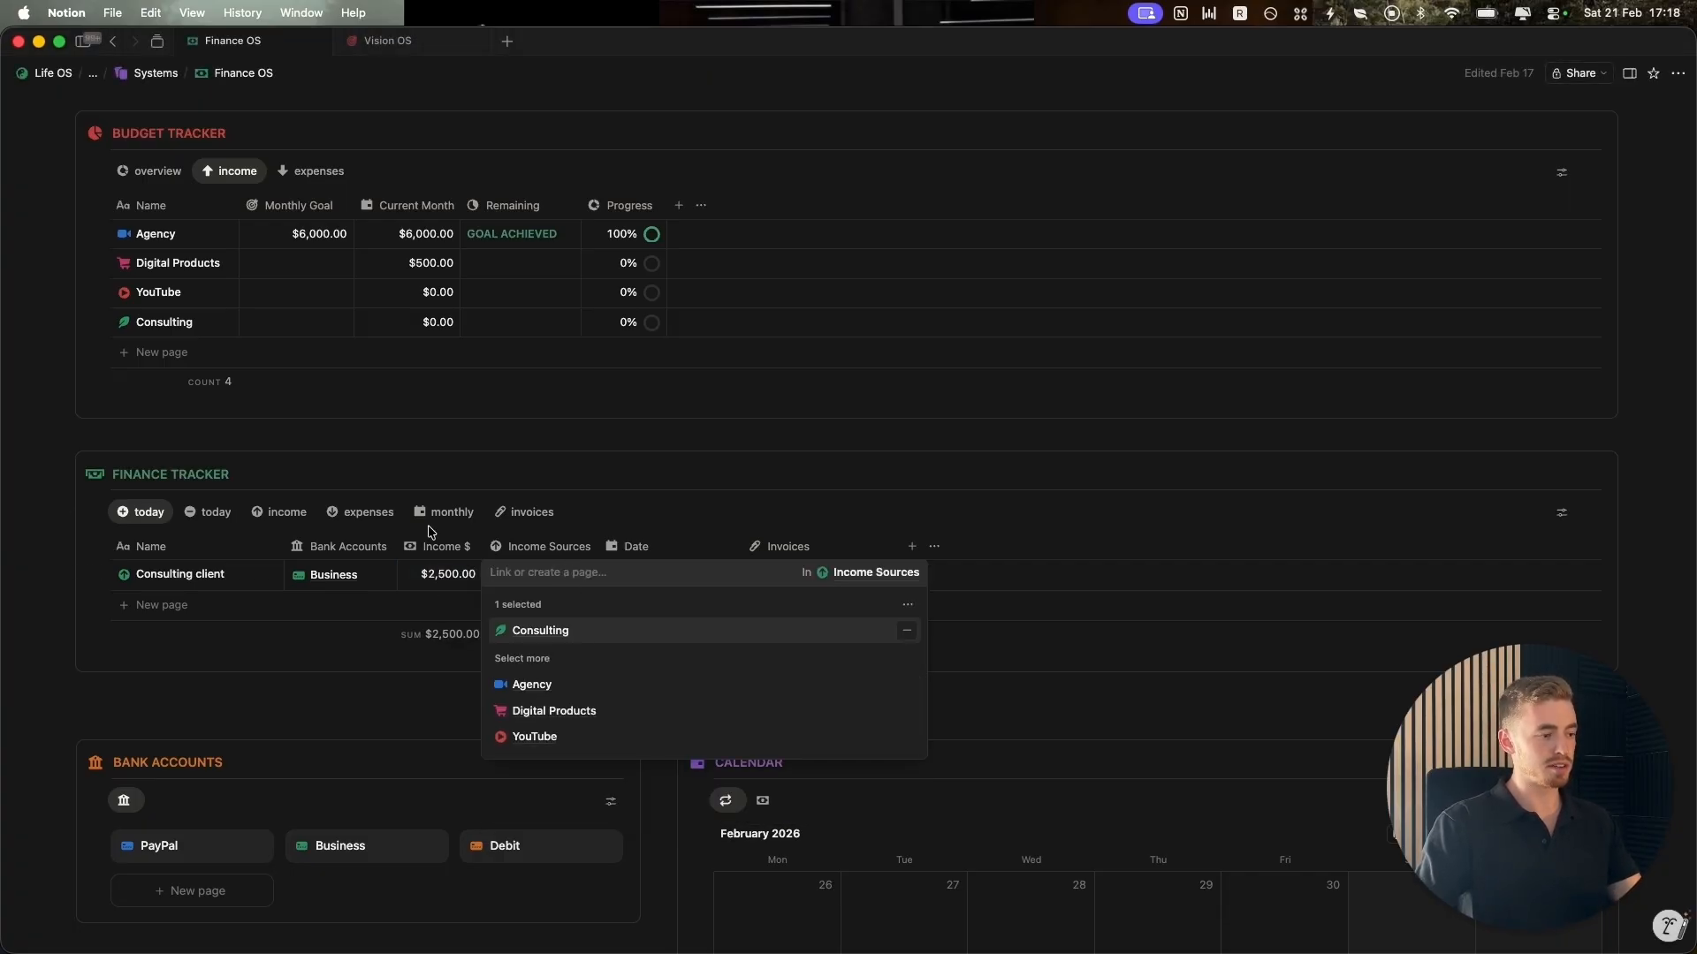
pyautogui.click(474, 398)
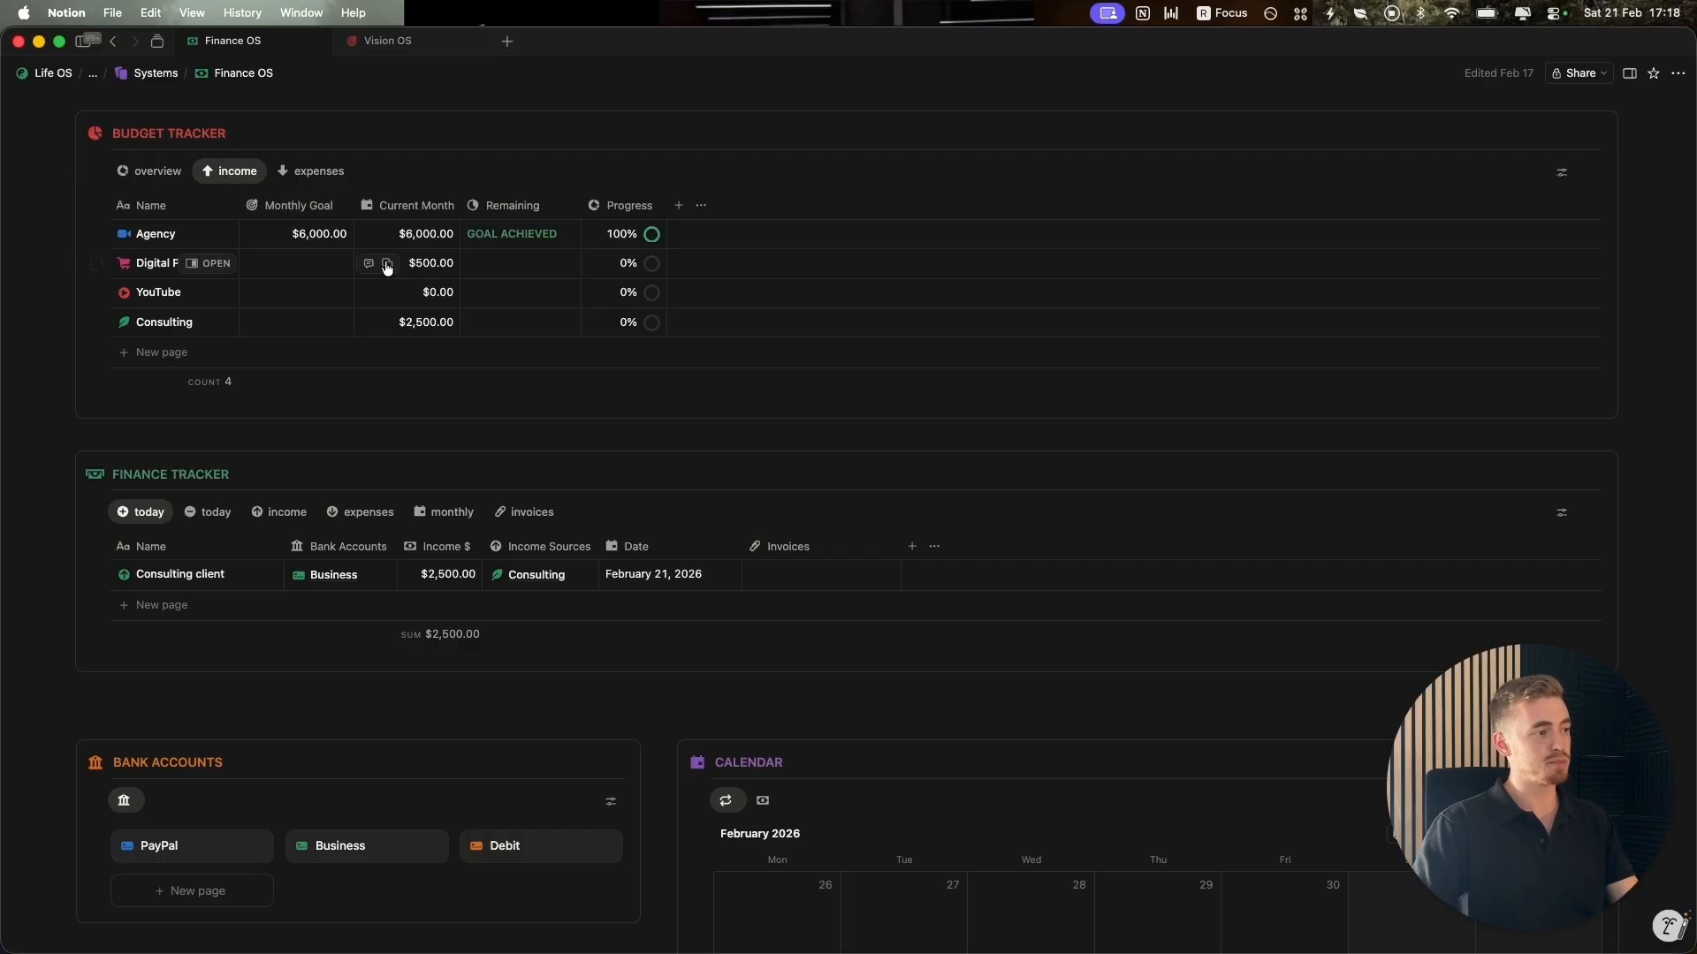
# Set the monthly goal of the Consulting income source to $3,000 in the Budget Tracker.
pyautogui.click(318, 329)
pyautogui.write('3000')
pyautogui.press('Return')
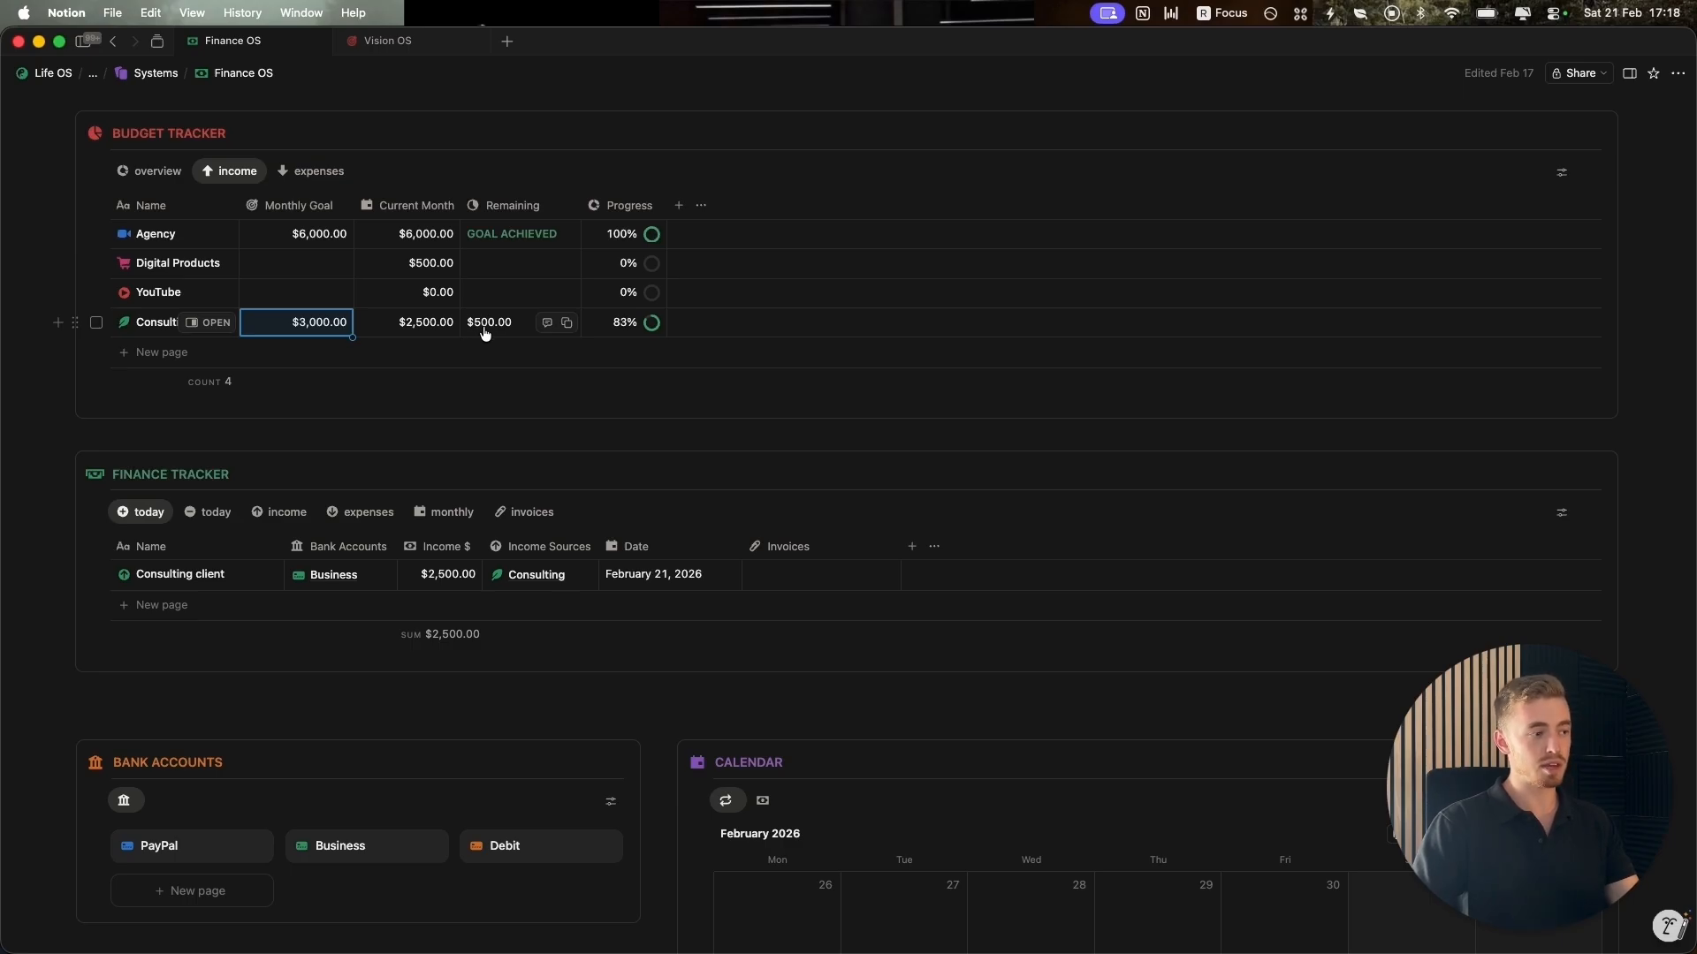
# Change the monthly goal of the Consulting income source to $2,500.
pyautogui.click(296, 329)
pyautogui.write('2')
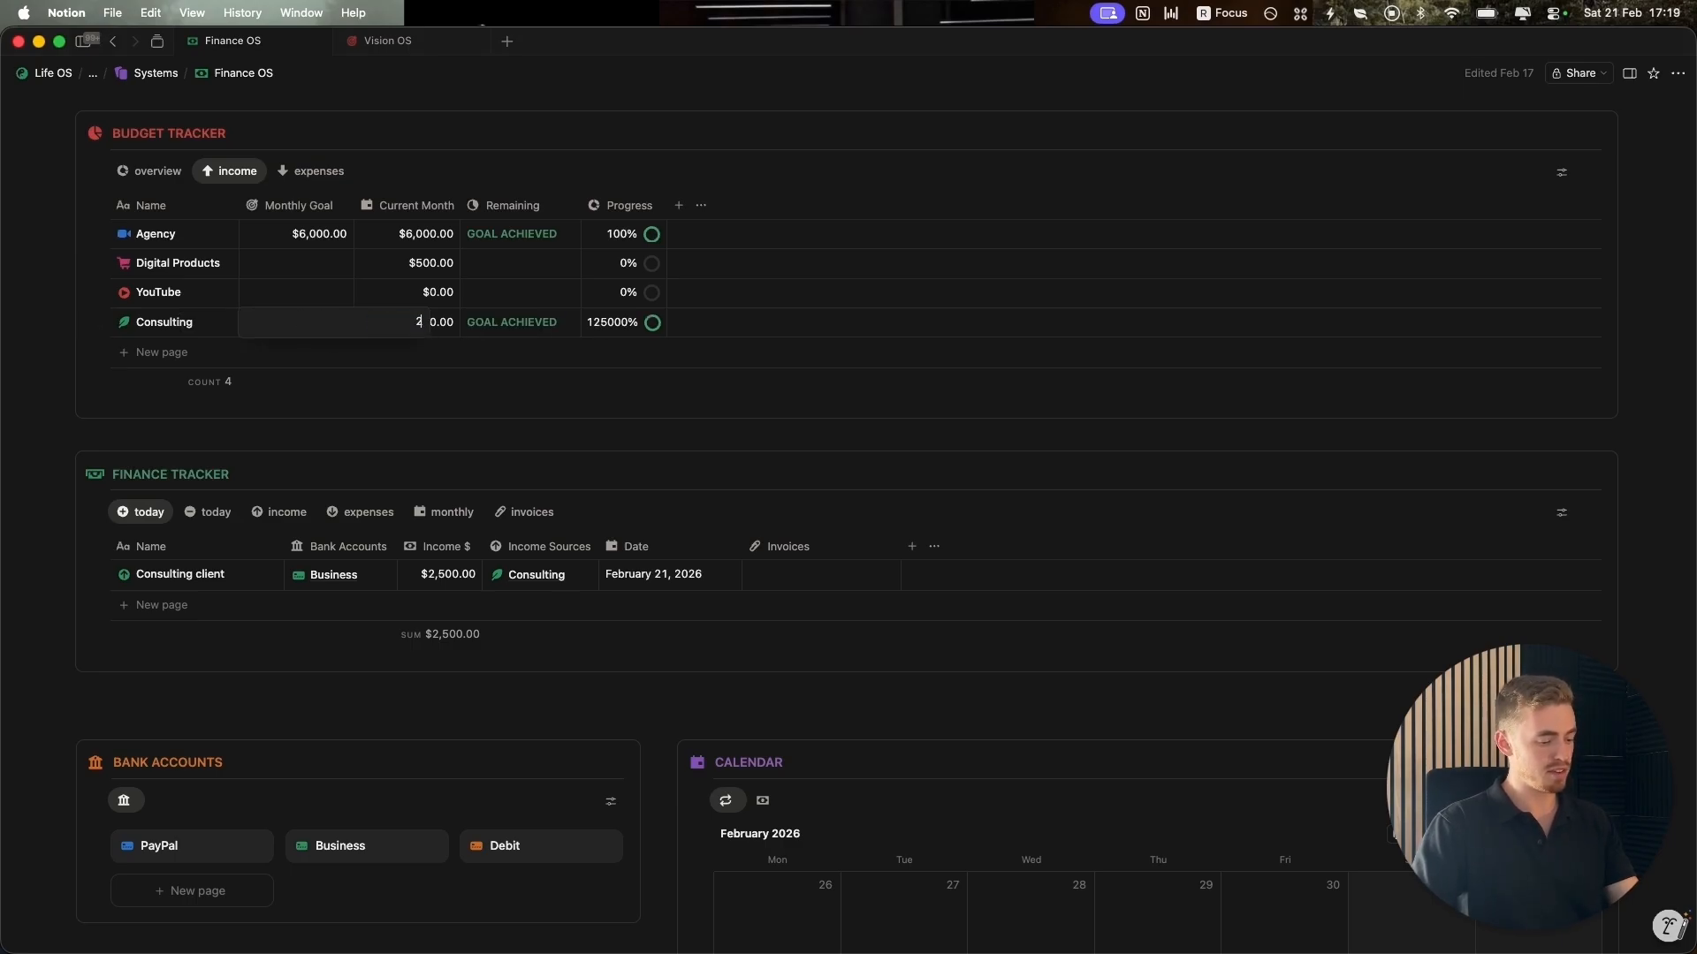
pyautogui.write(',500')
pyautogui.press('Return')
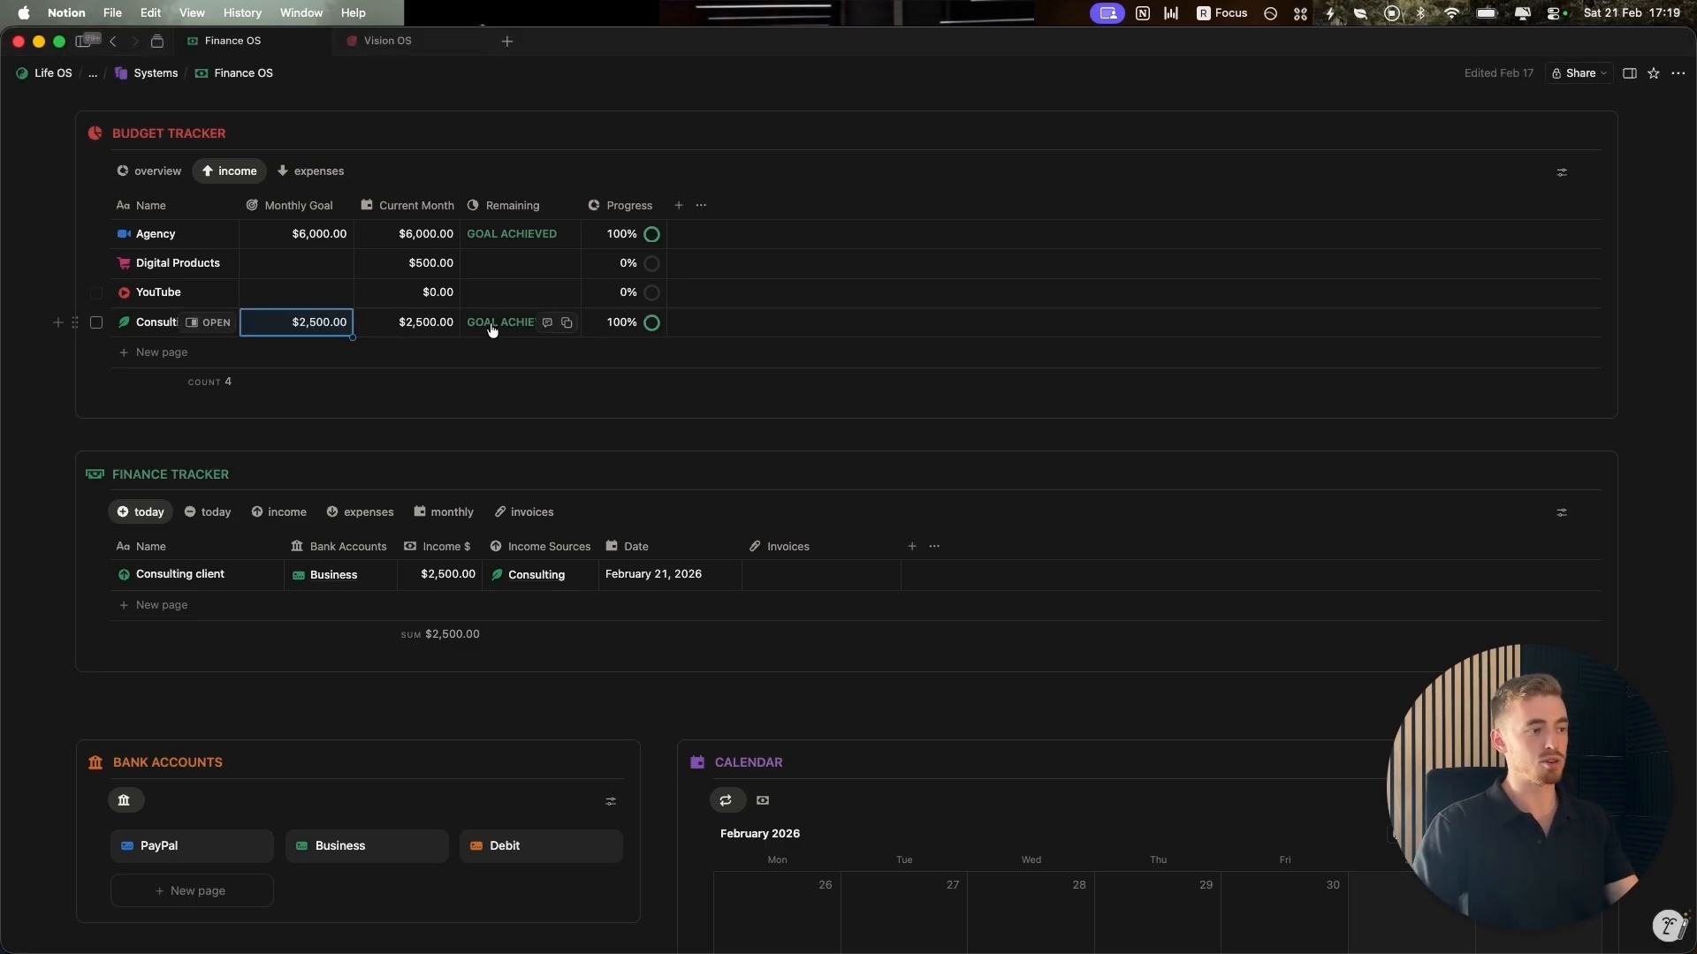
pyautogui.click(715, 186)
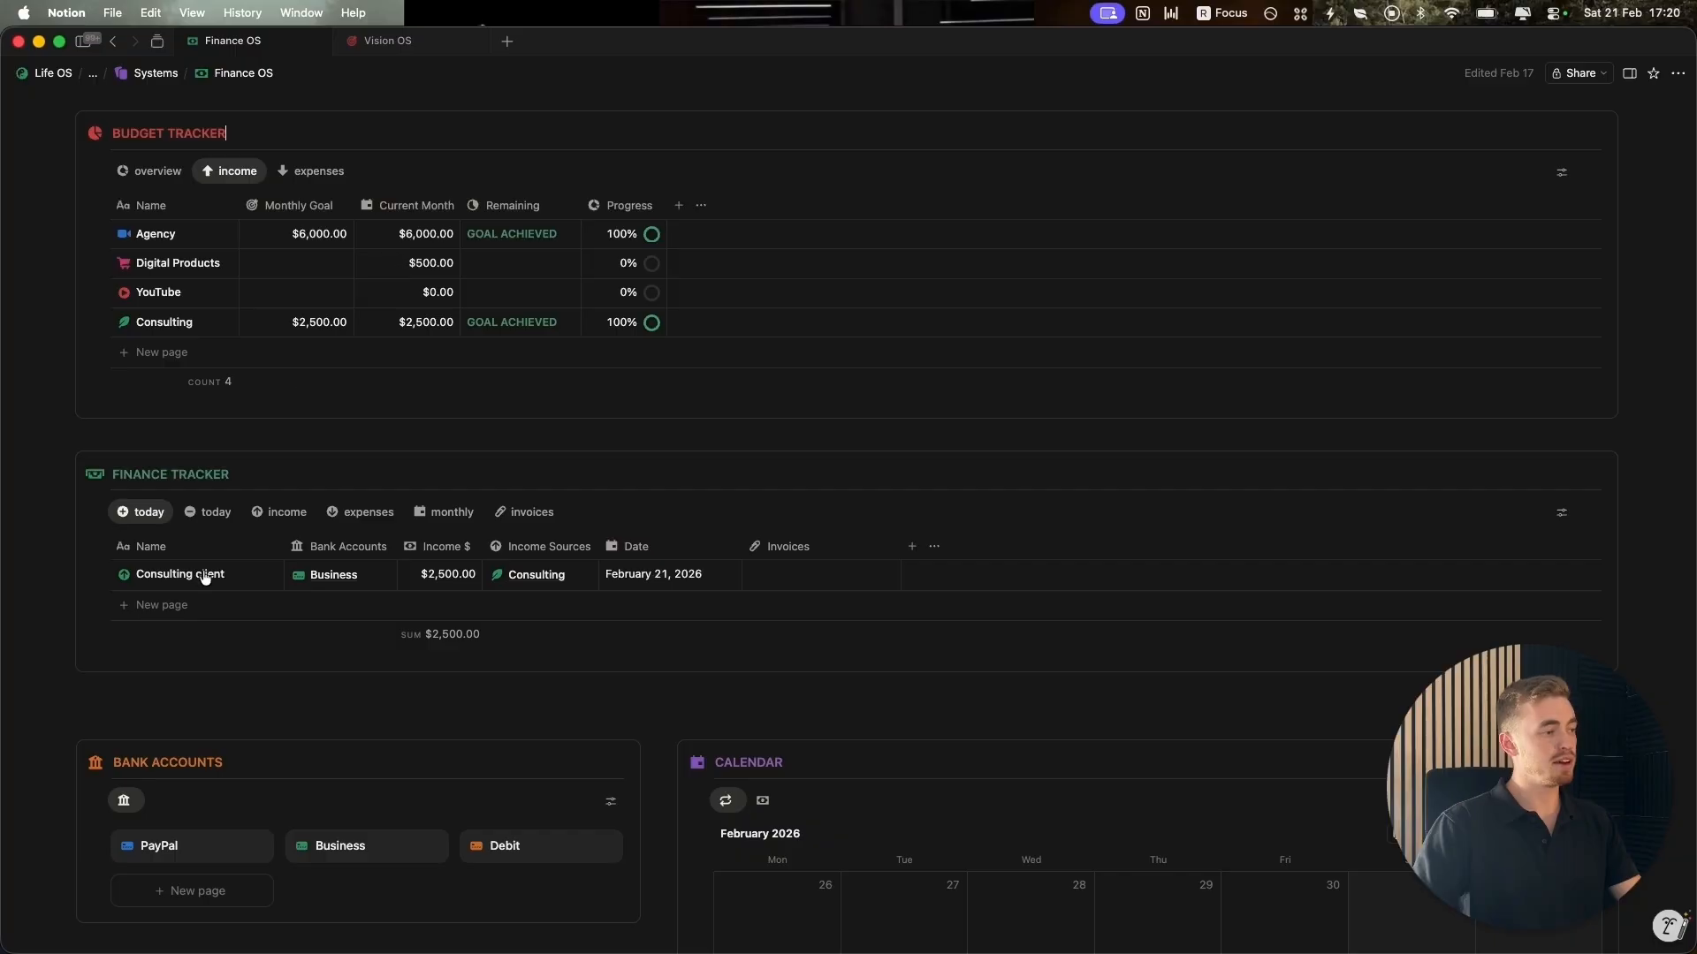
# Check the file attachment option in the Consulting client entry's Invoices field.
pyautogui.click(832, 576)
pyautogui.press('Escape')
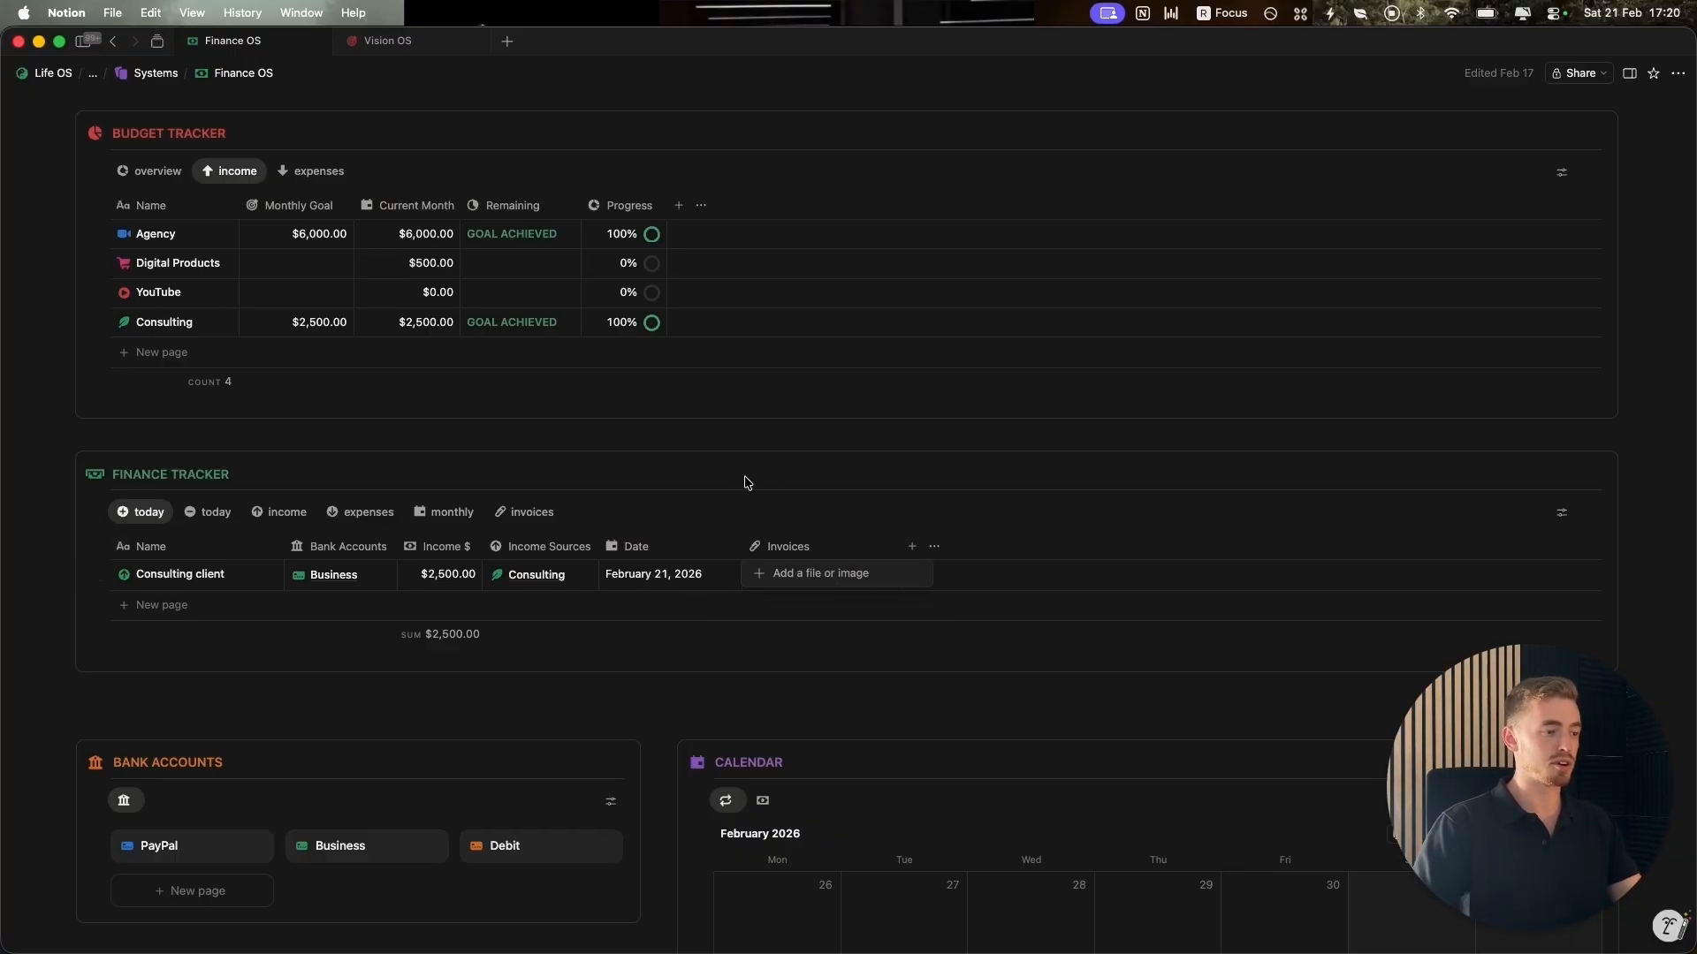
pyautogui.press('Escape')
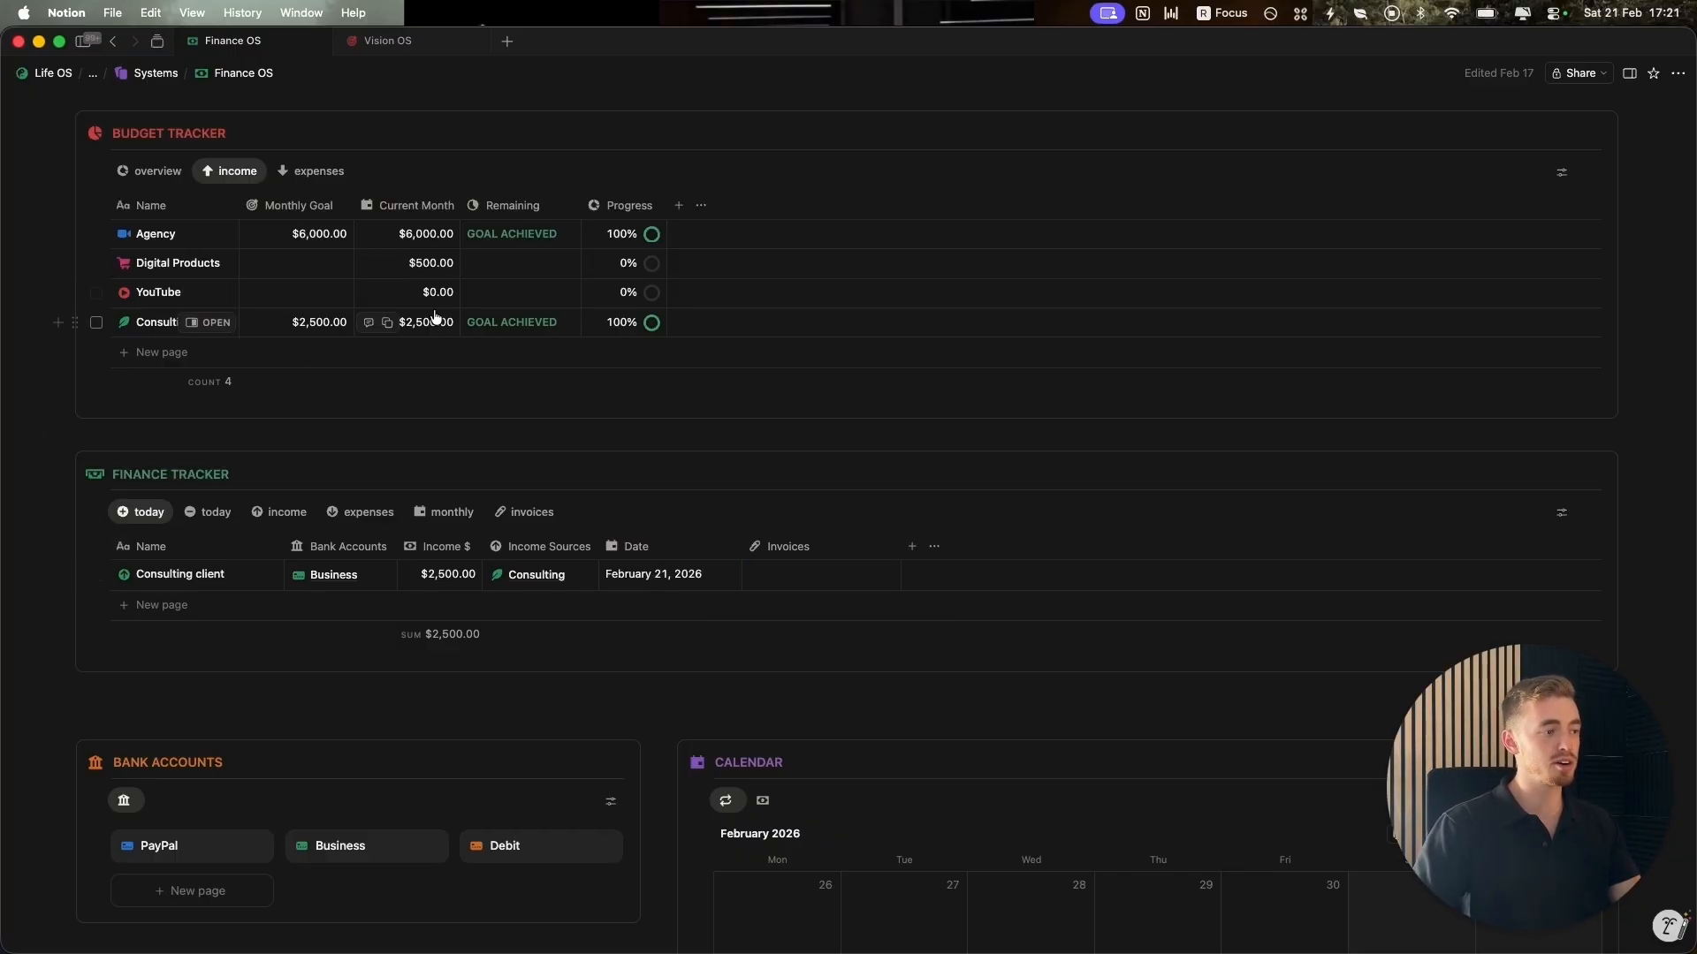
# Review the Finance Tracker's entries in its today, income, expenses, monthly and invoices views.
pyautogui.click(198, 522)
pyautogui.click(141, 521)
pyautogui.click(201, 520)
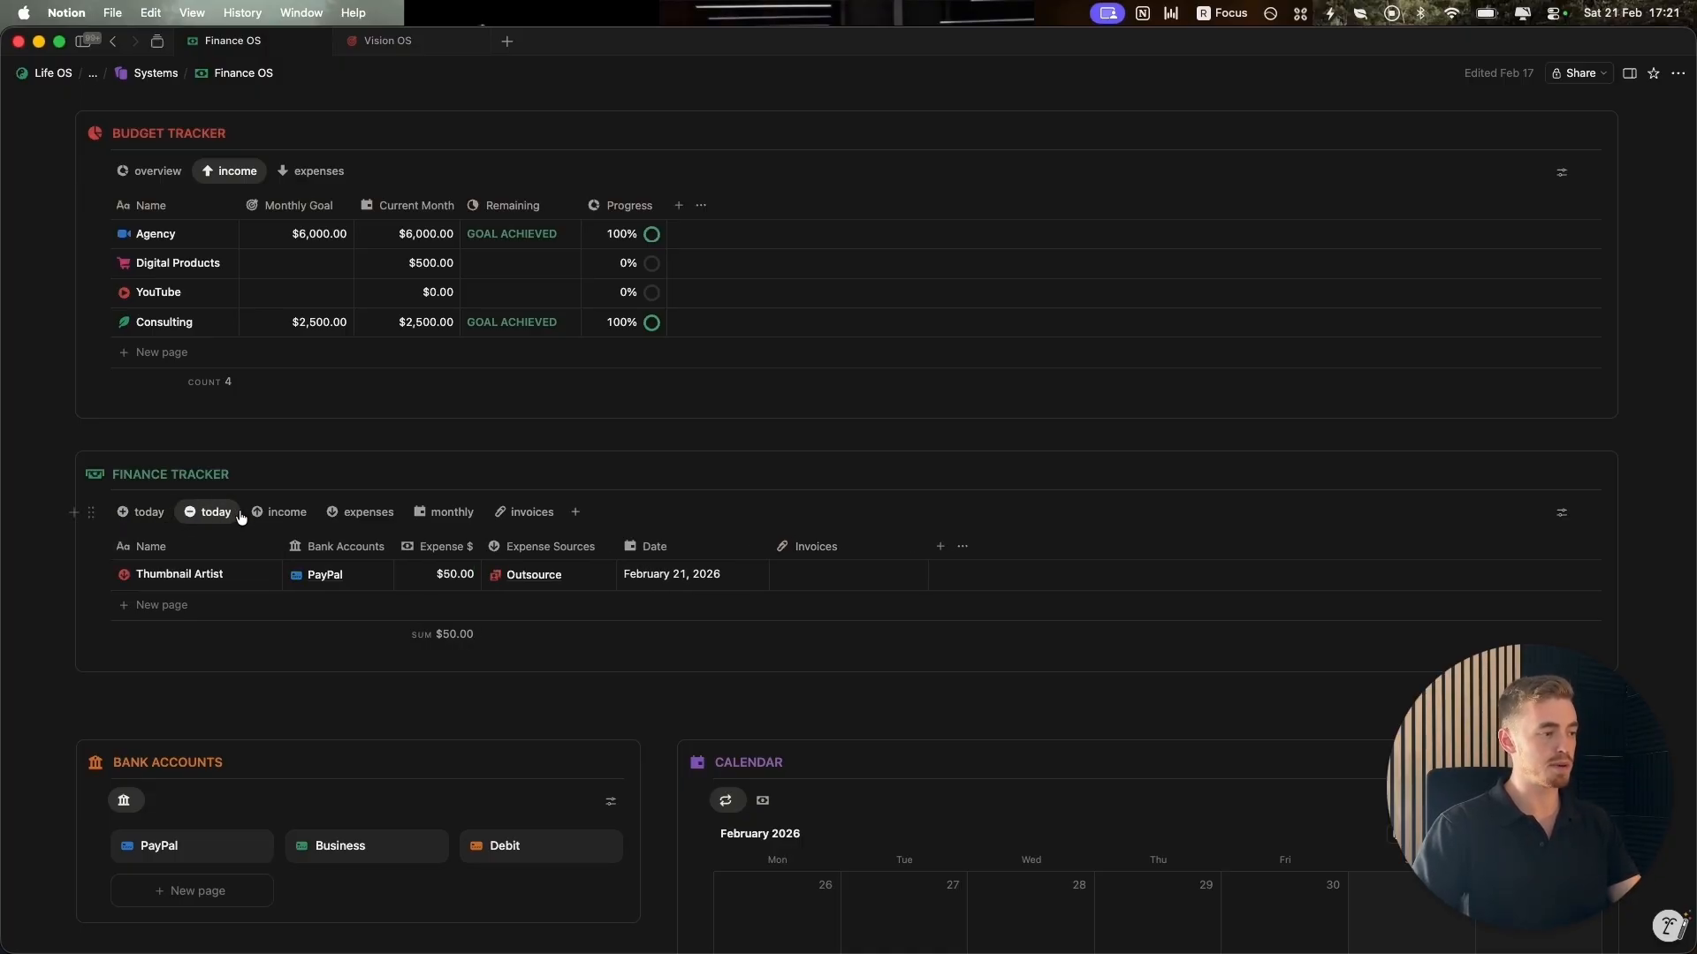
pyautogui.scroll(-3, 241, 519)
pyautogui.click(277, 315)
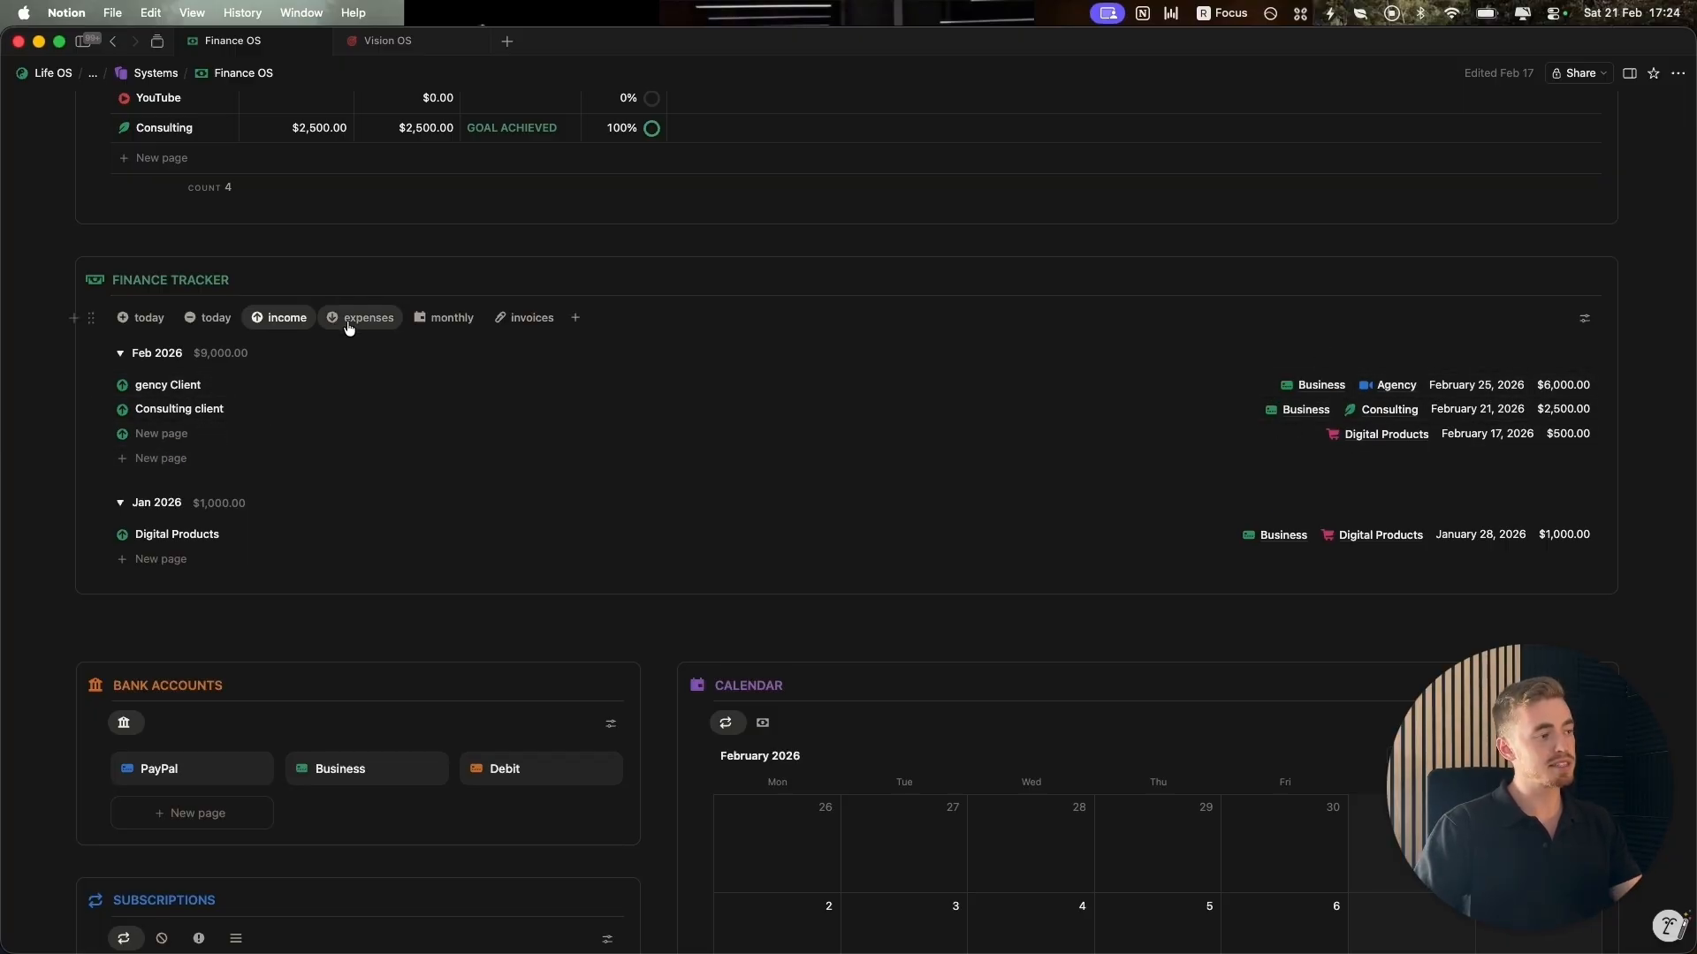
pyautogui.click(350, 320)
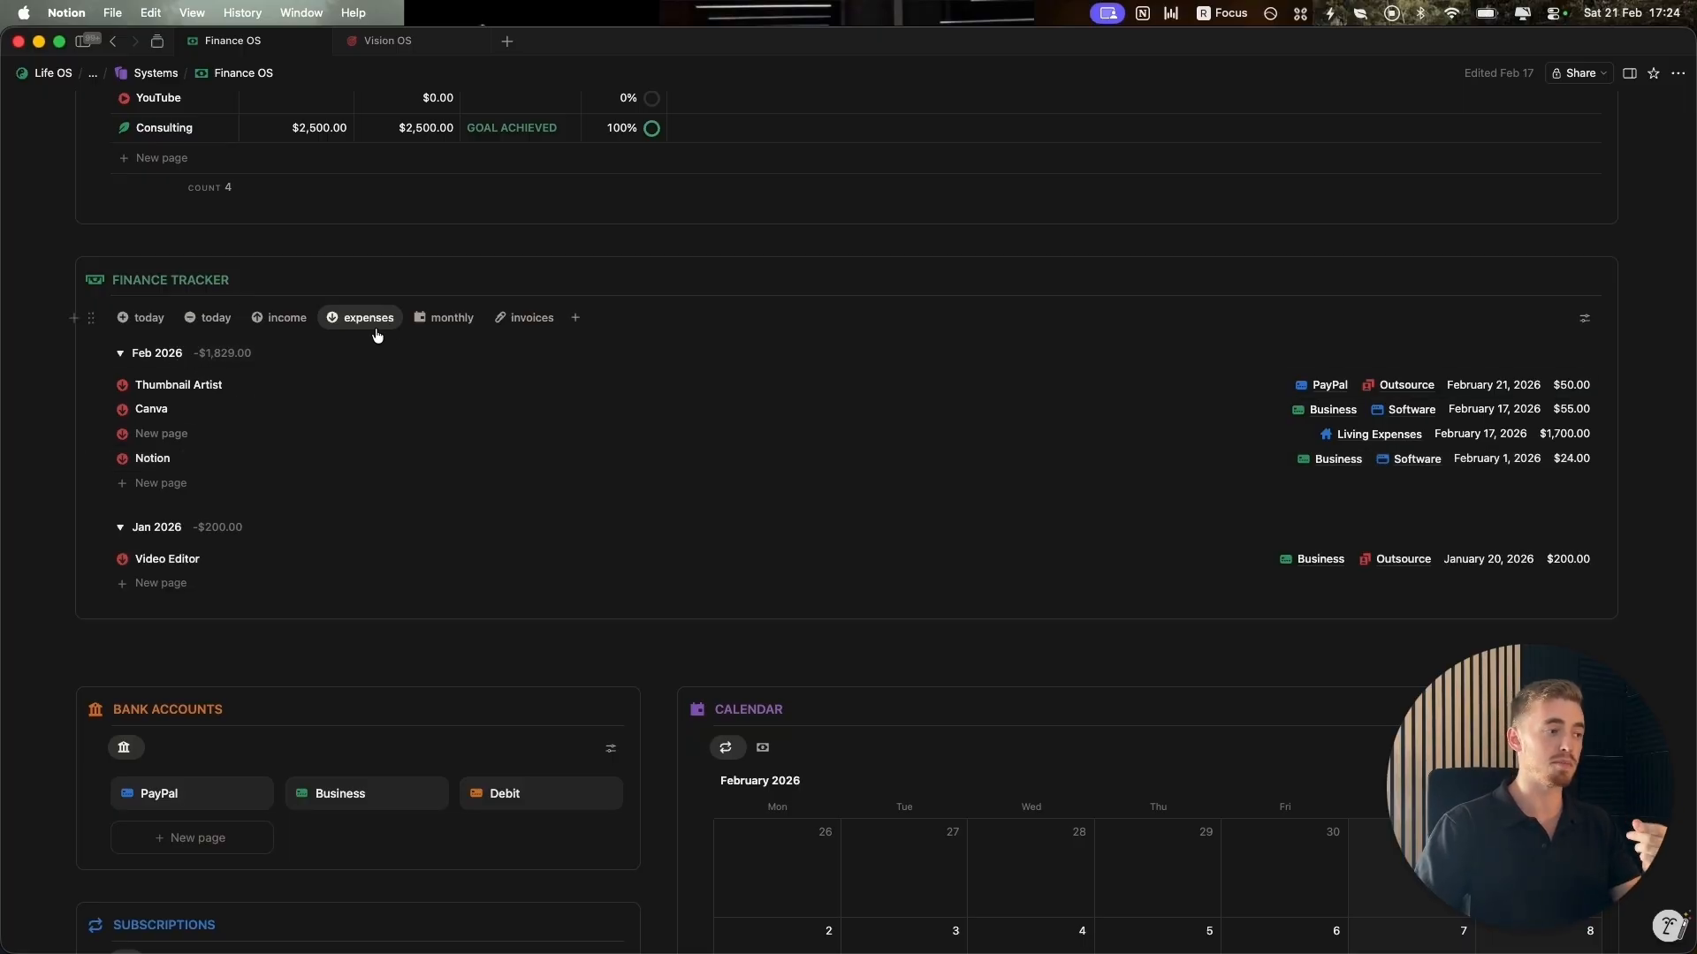
pyautogui.click(433, 319)
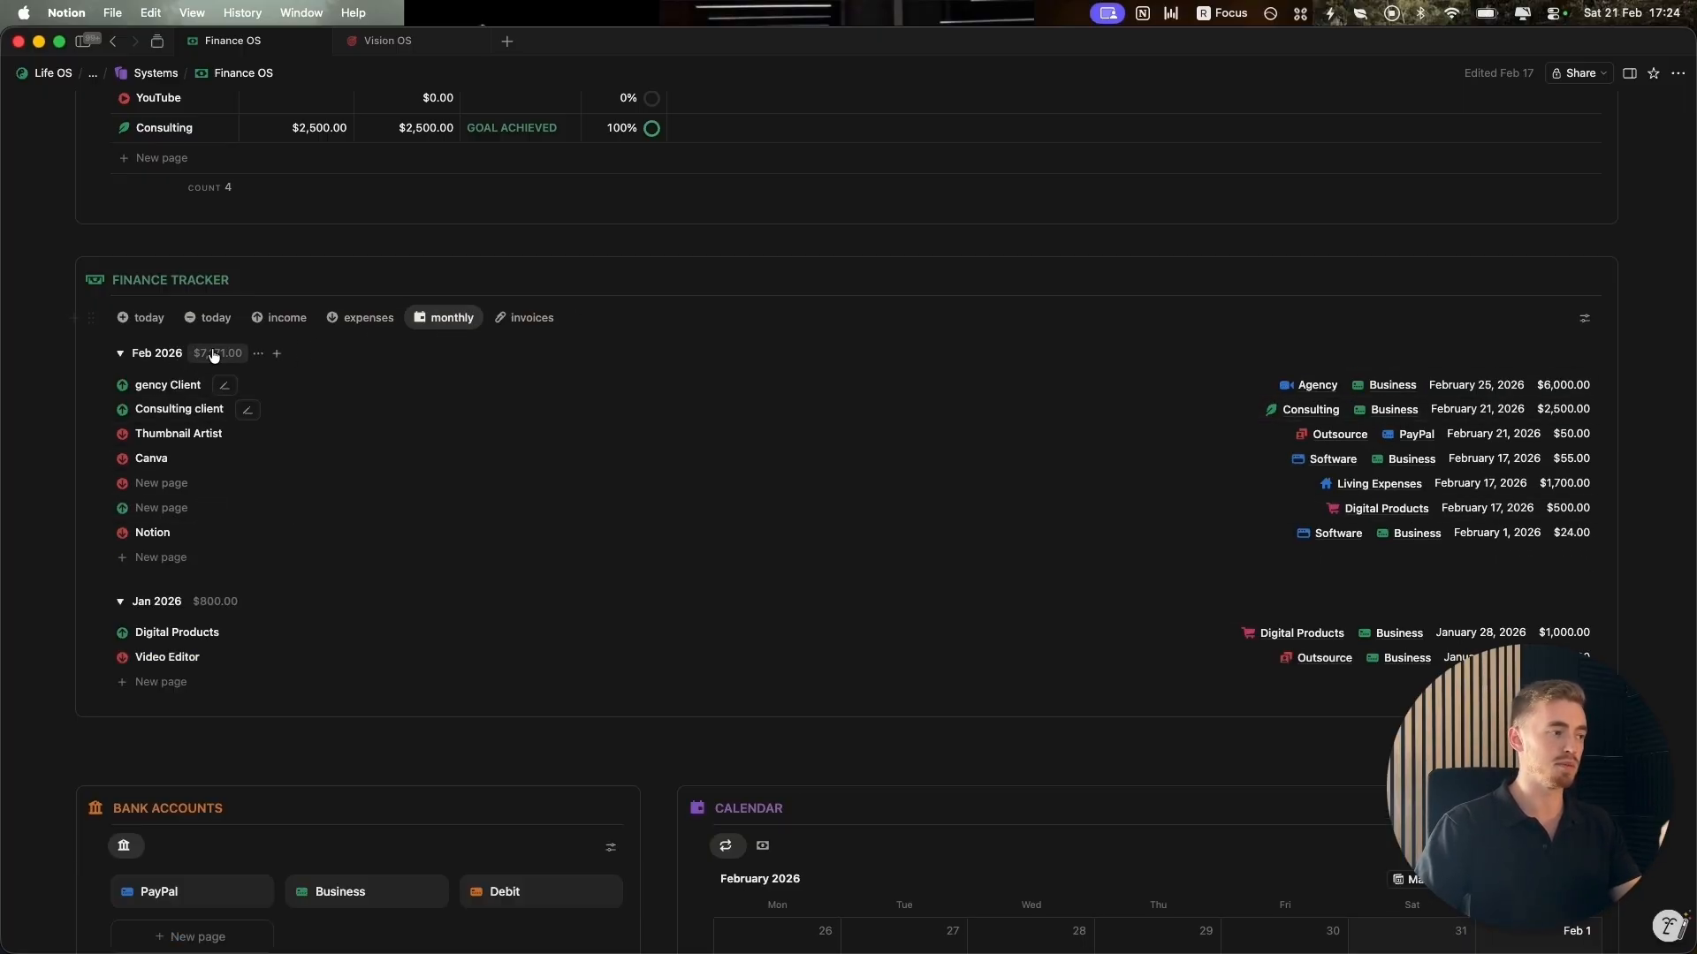
pyautogui.click(523, 319)
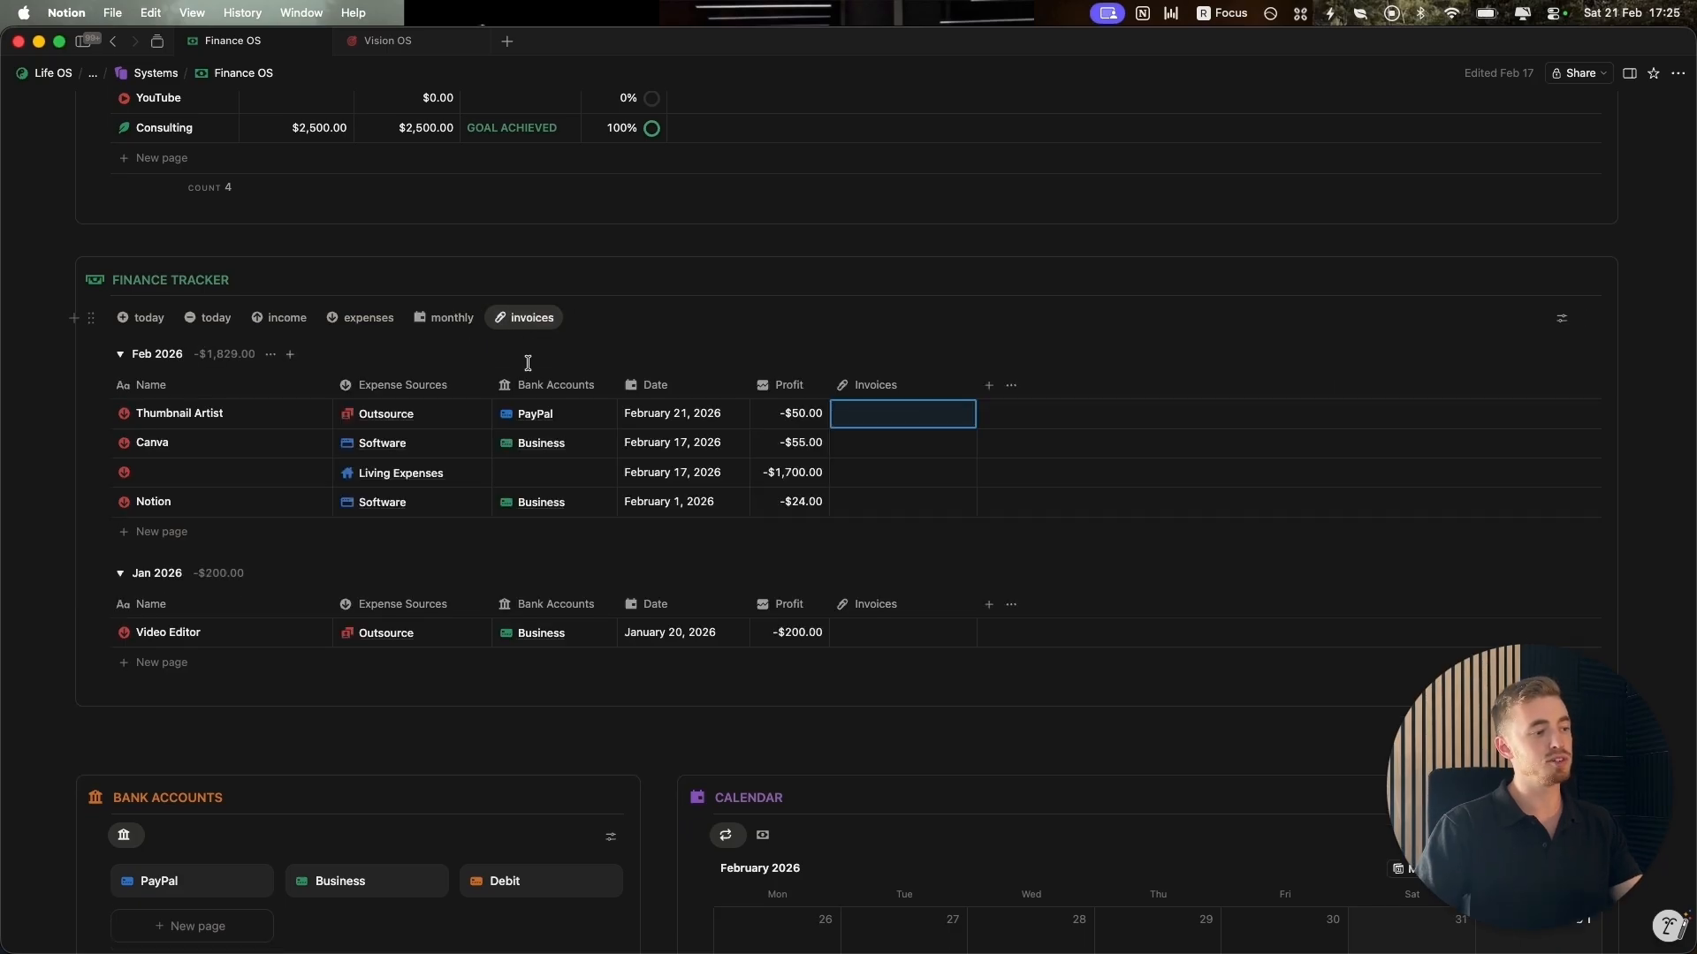
# Check the file upload option in the Thumbnail Artist expense's Invoices field.
pyautogui.click(894, 416)
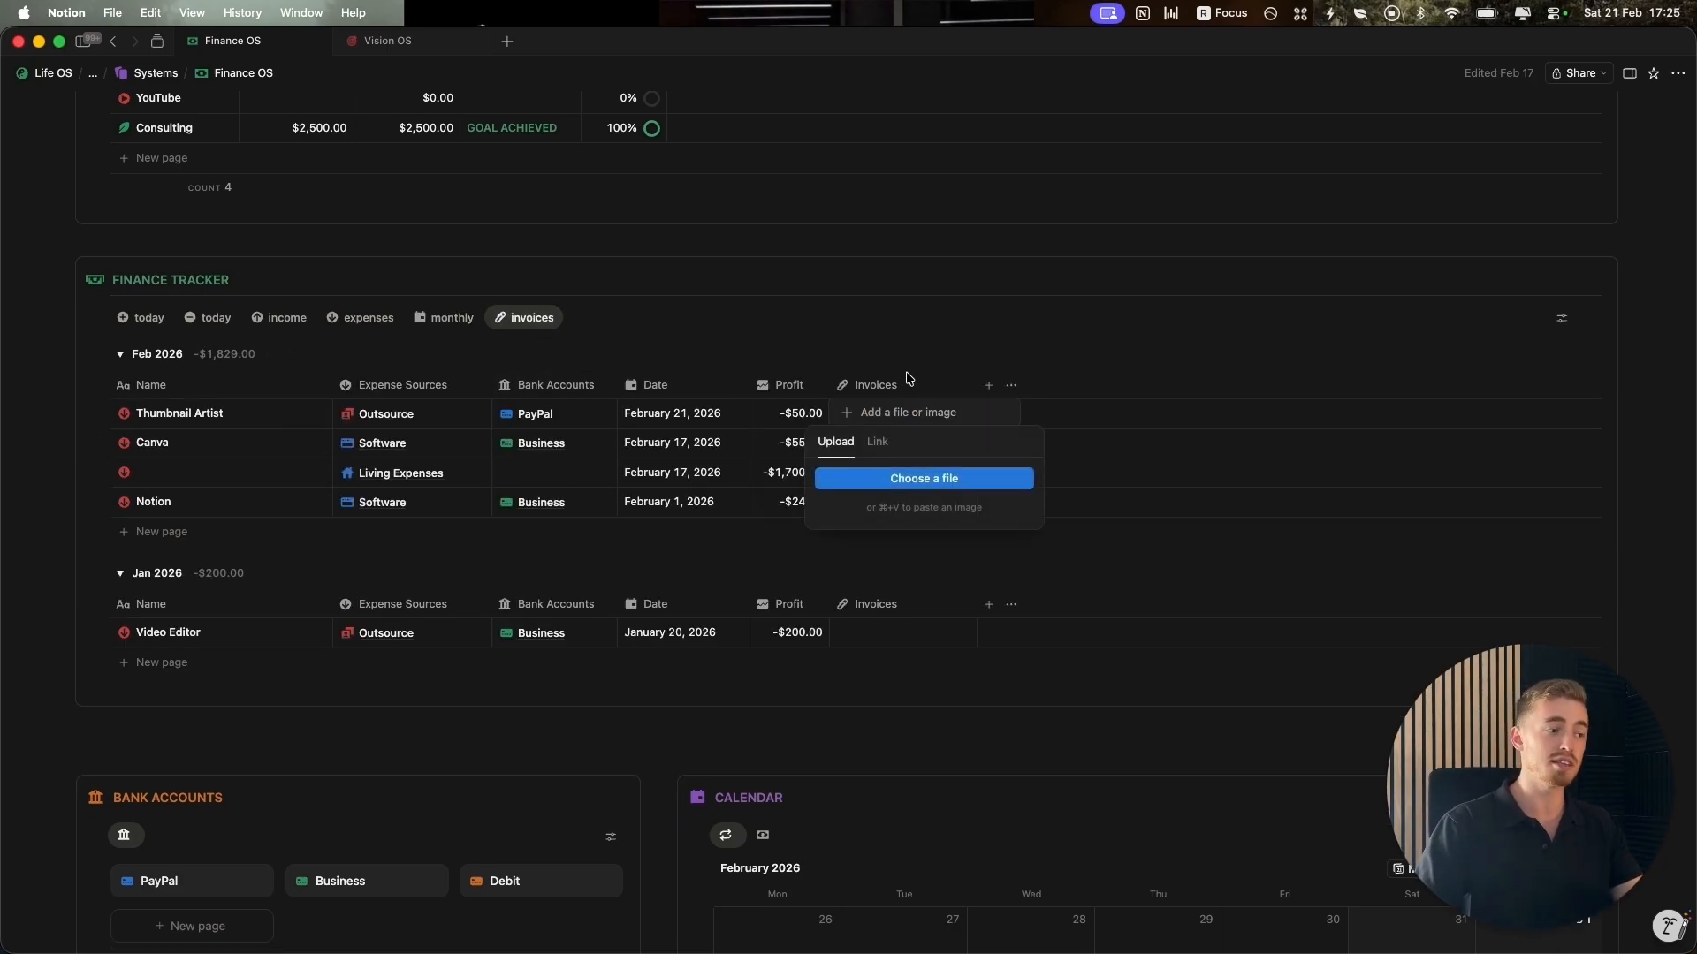
pyautogui.press('Escape')
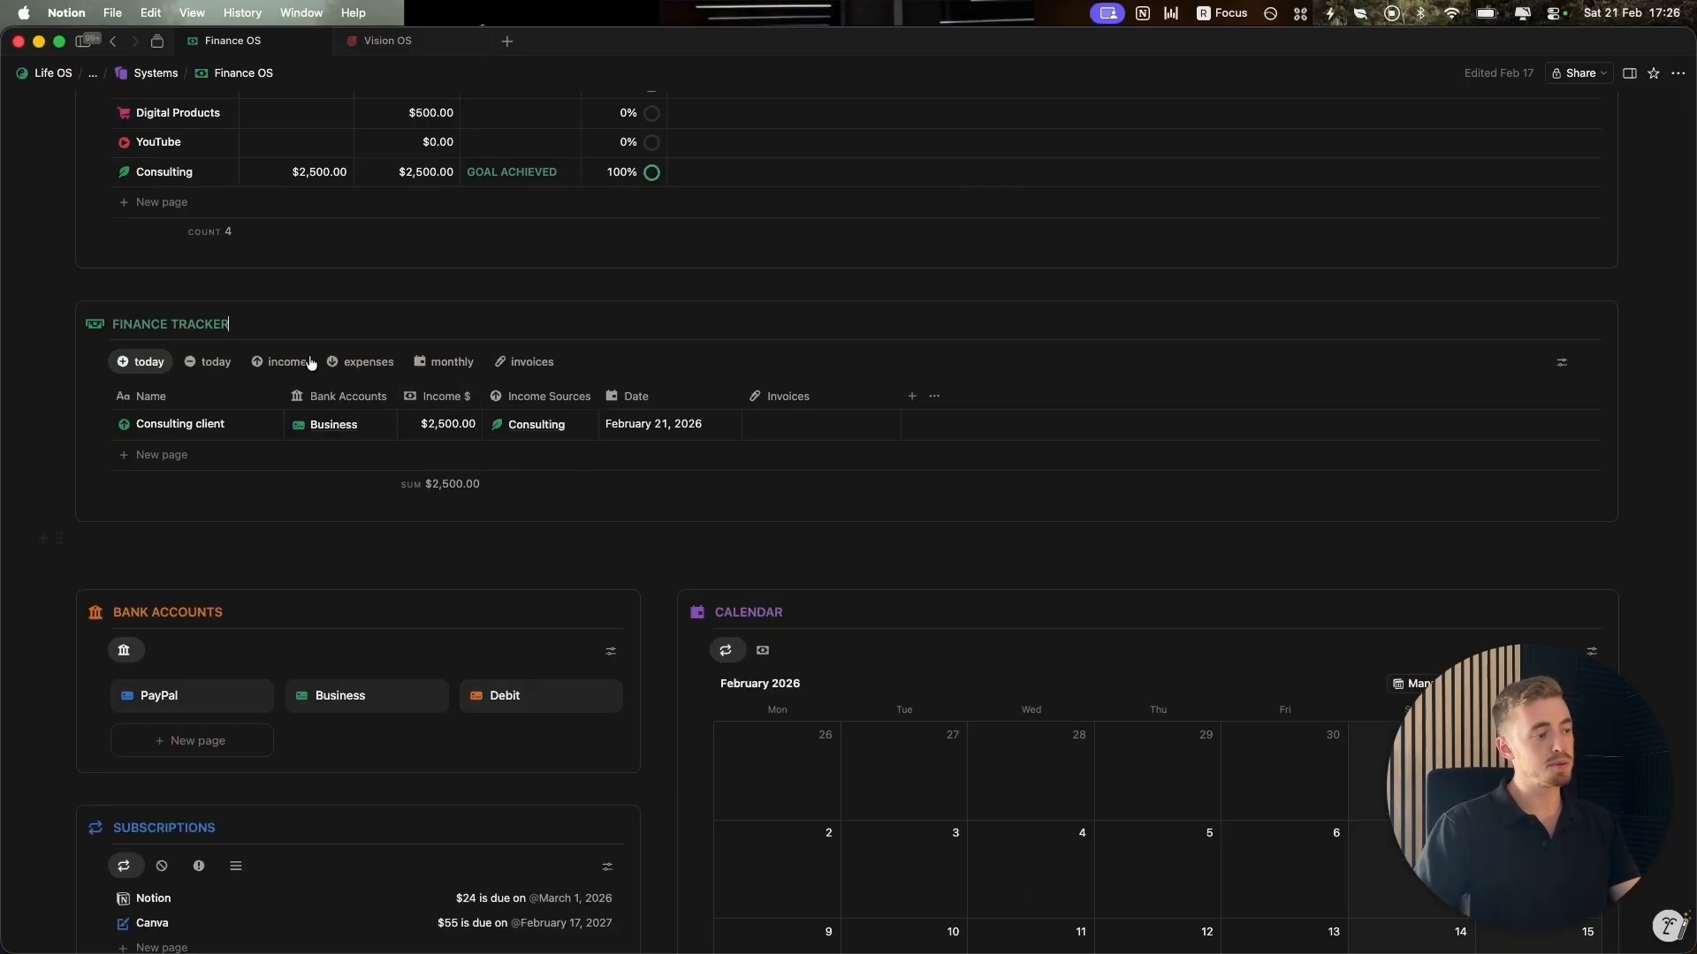
# Open the Notion subscription and examine its amount and the available billing options without changing them.
pyautogui.scroll(-5, 380, 422)
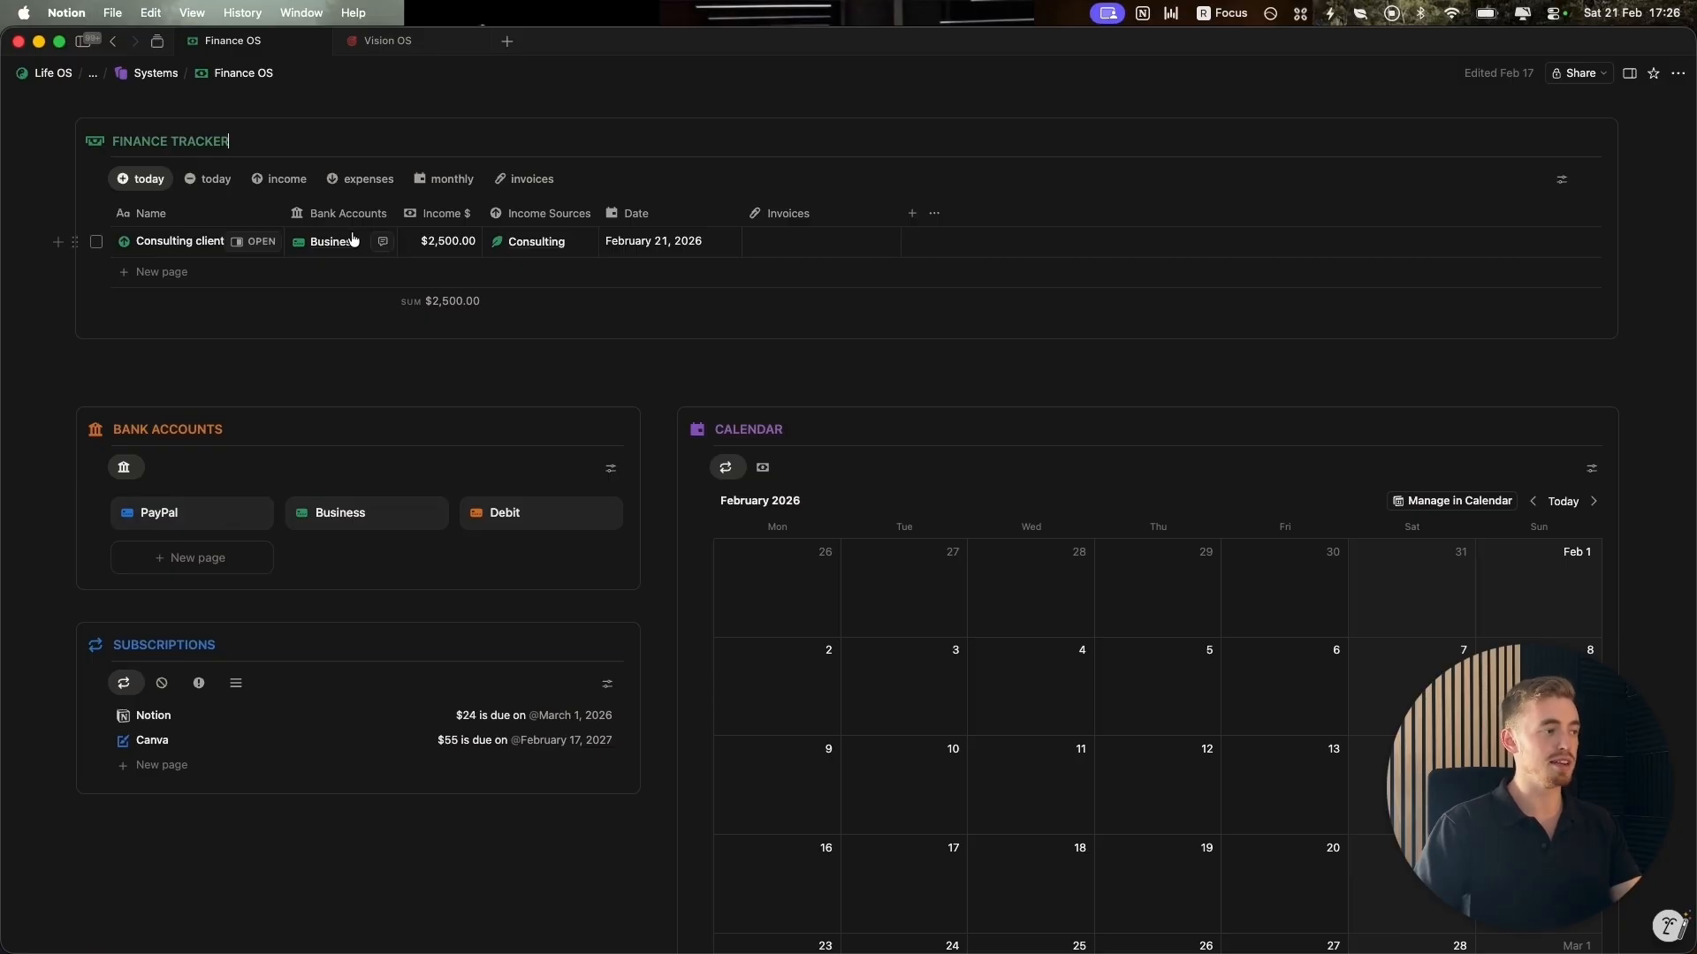
pyautogui.scroll(-5, 315, 375)
pyautogui.scroll(1, 353, 474)
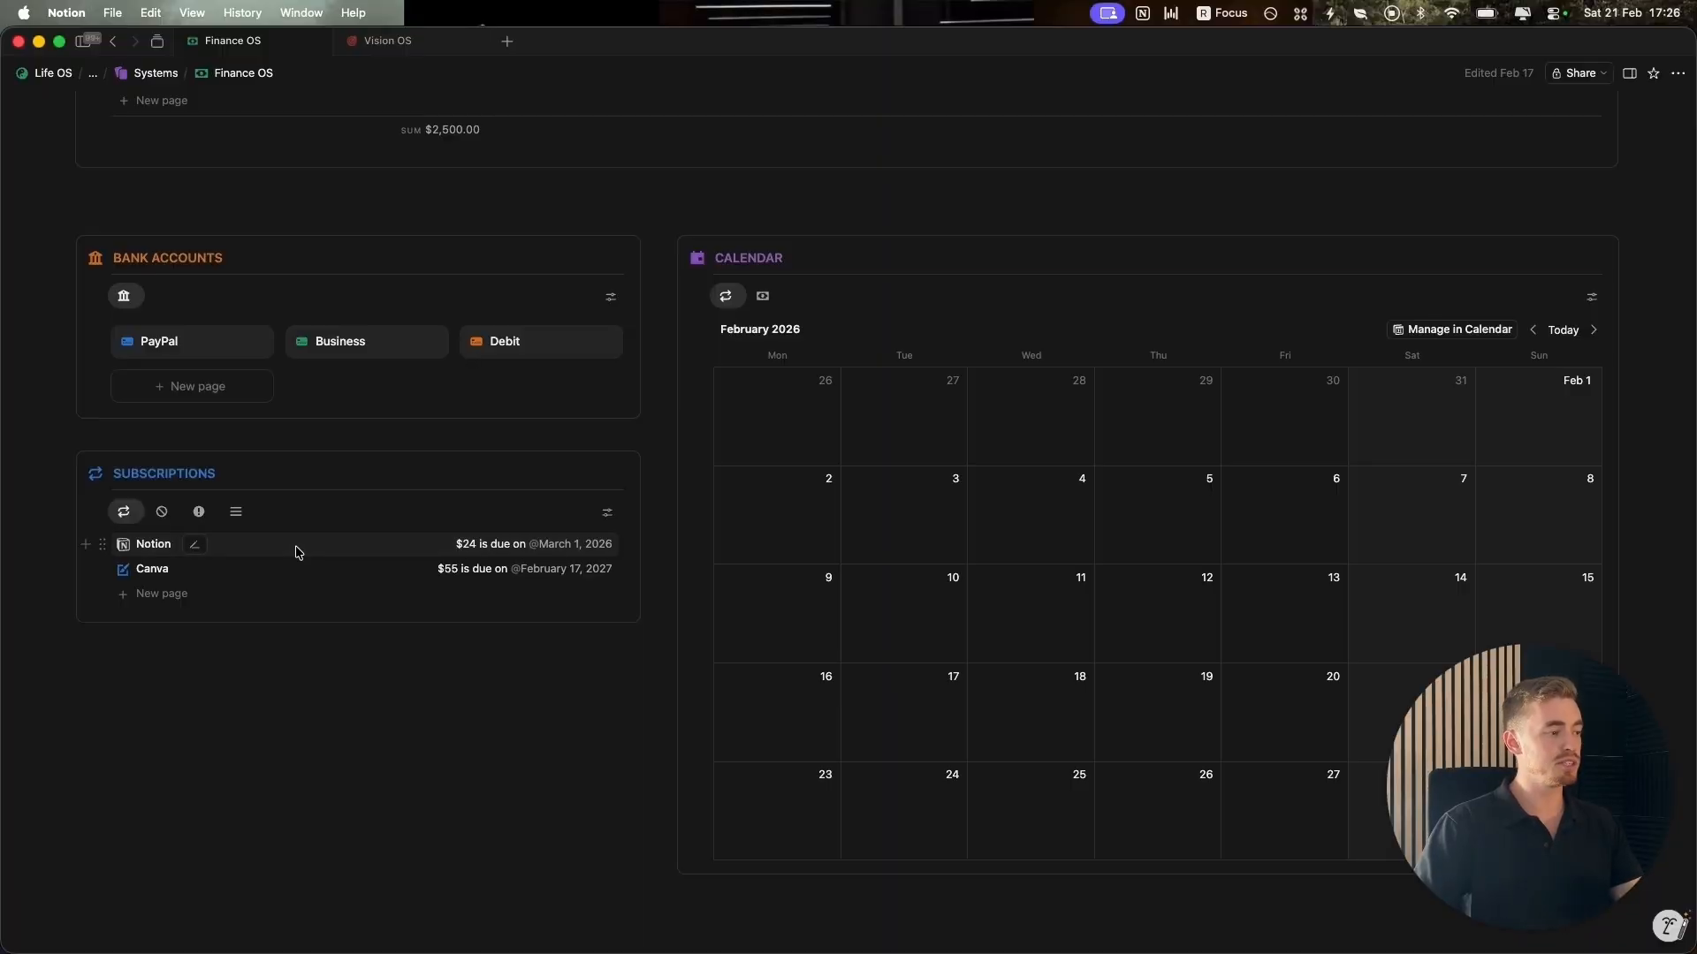
pyautogui.click(385, 543)
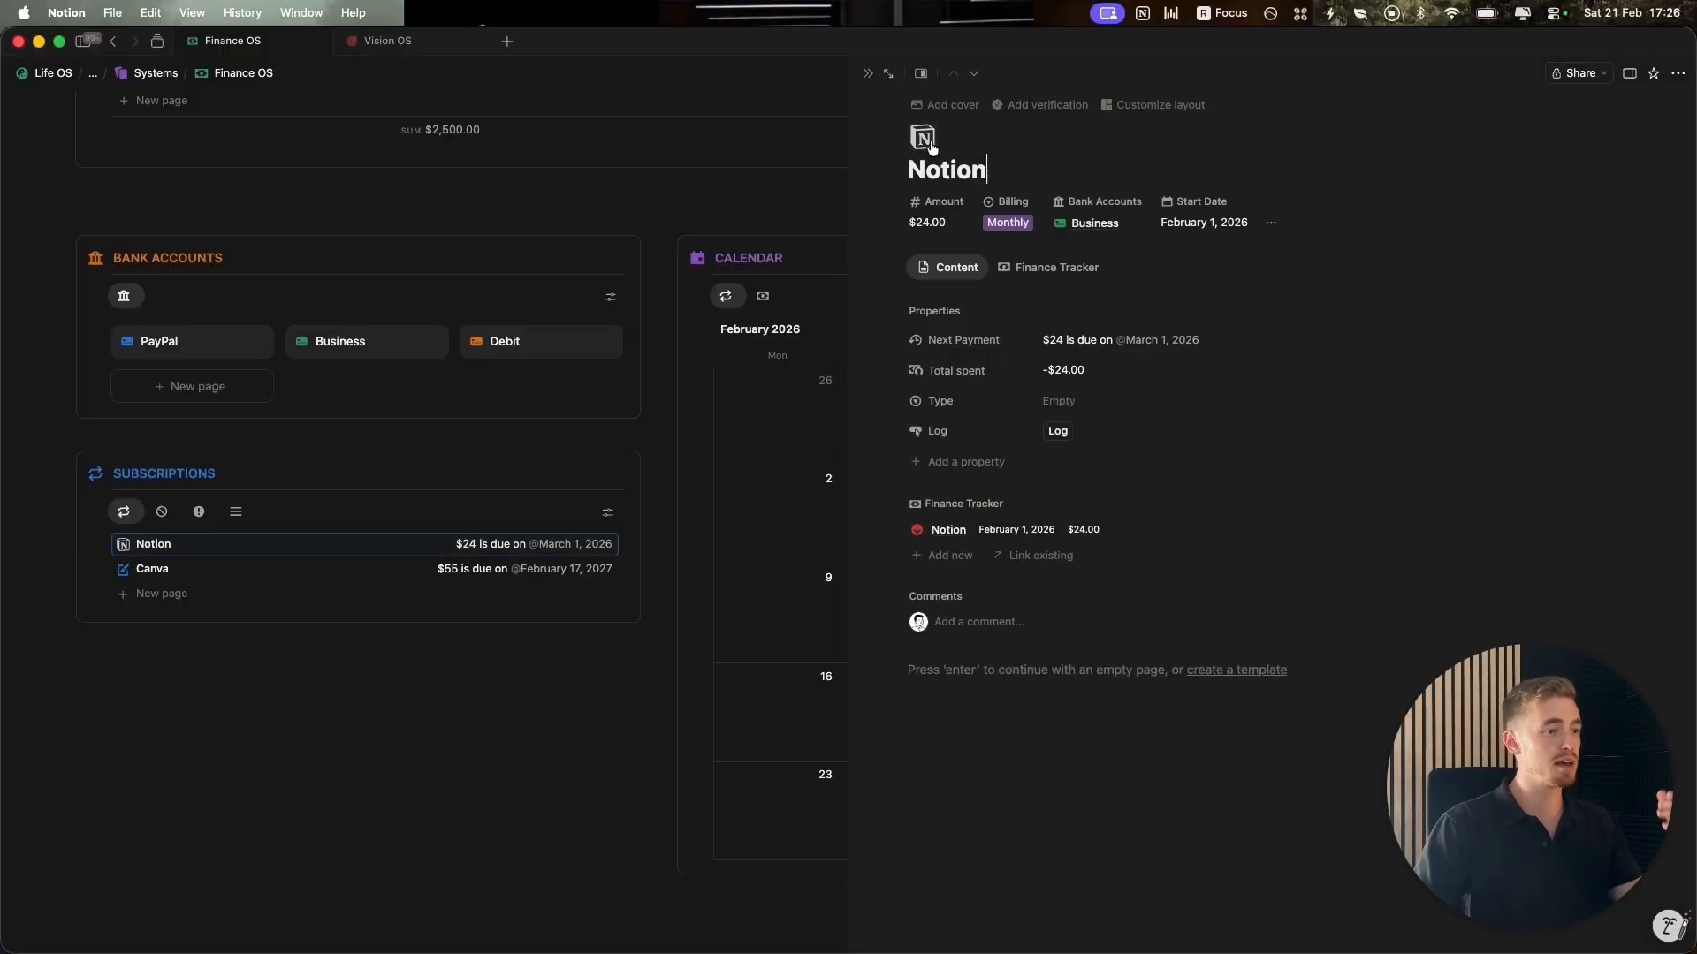
pyautogui.click(958, 222)
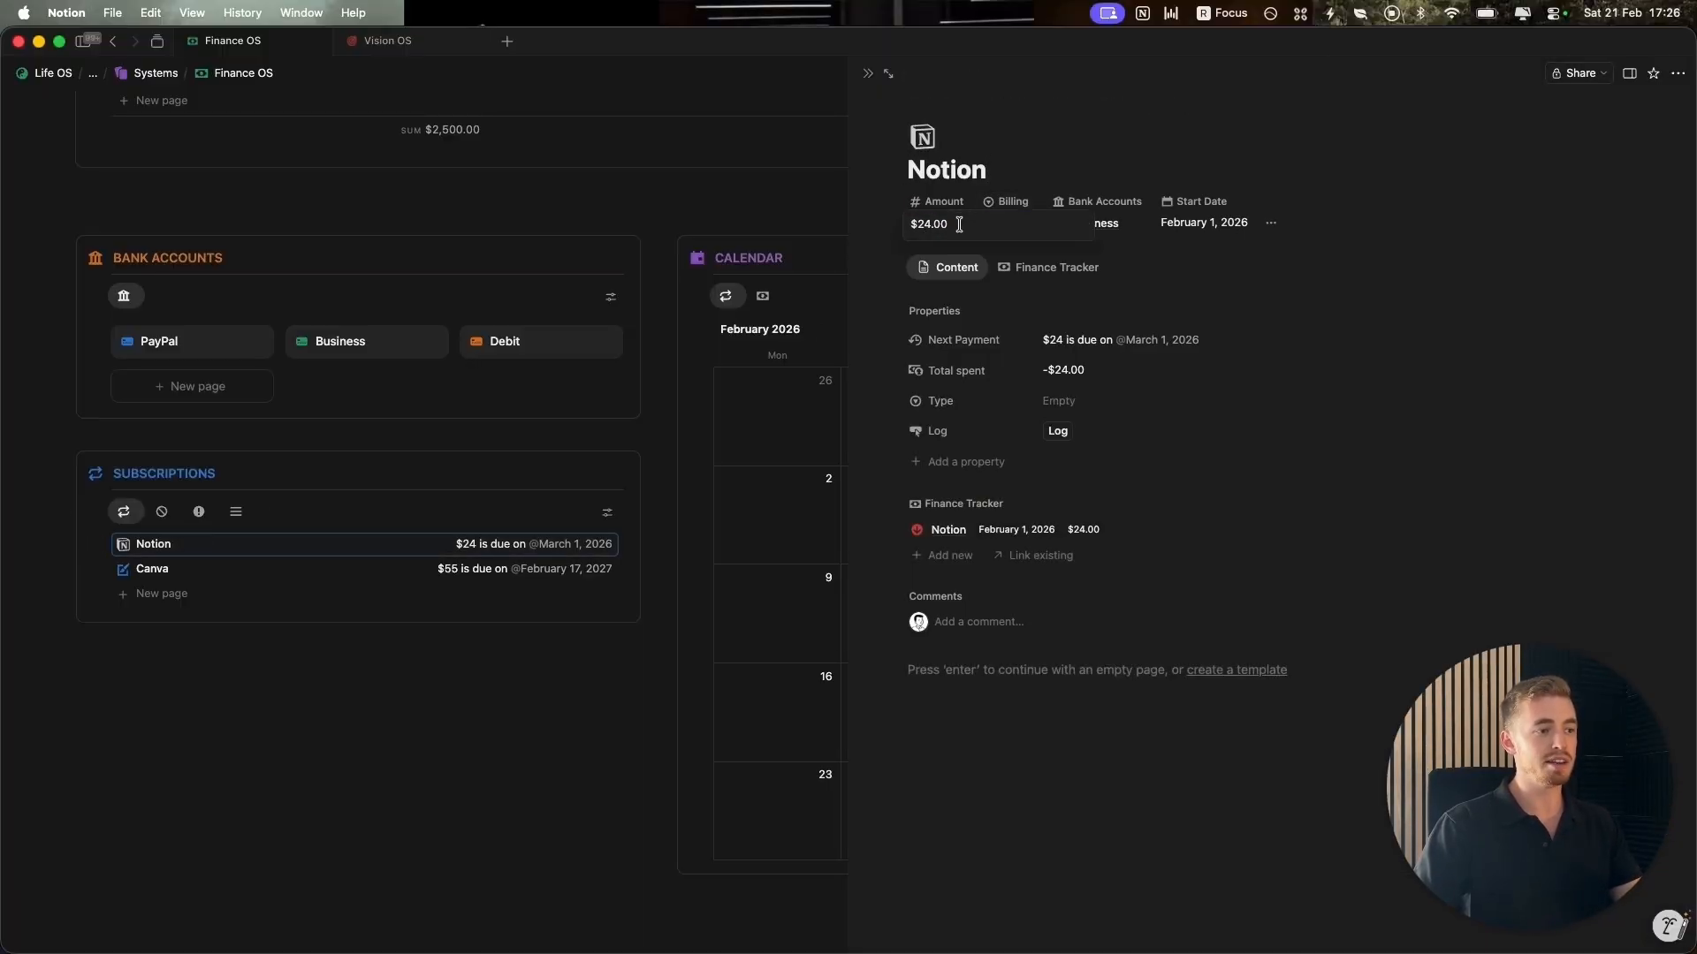
pyautogui.press('Escape')
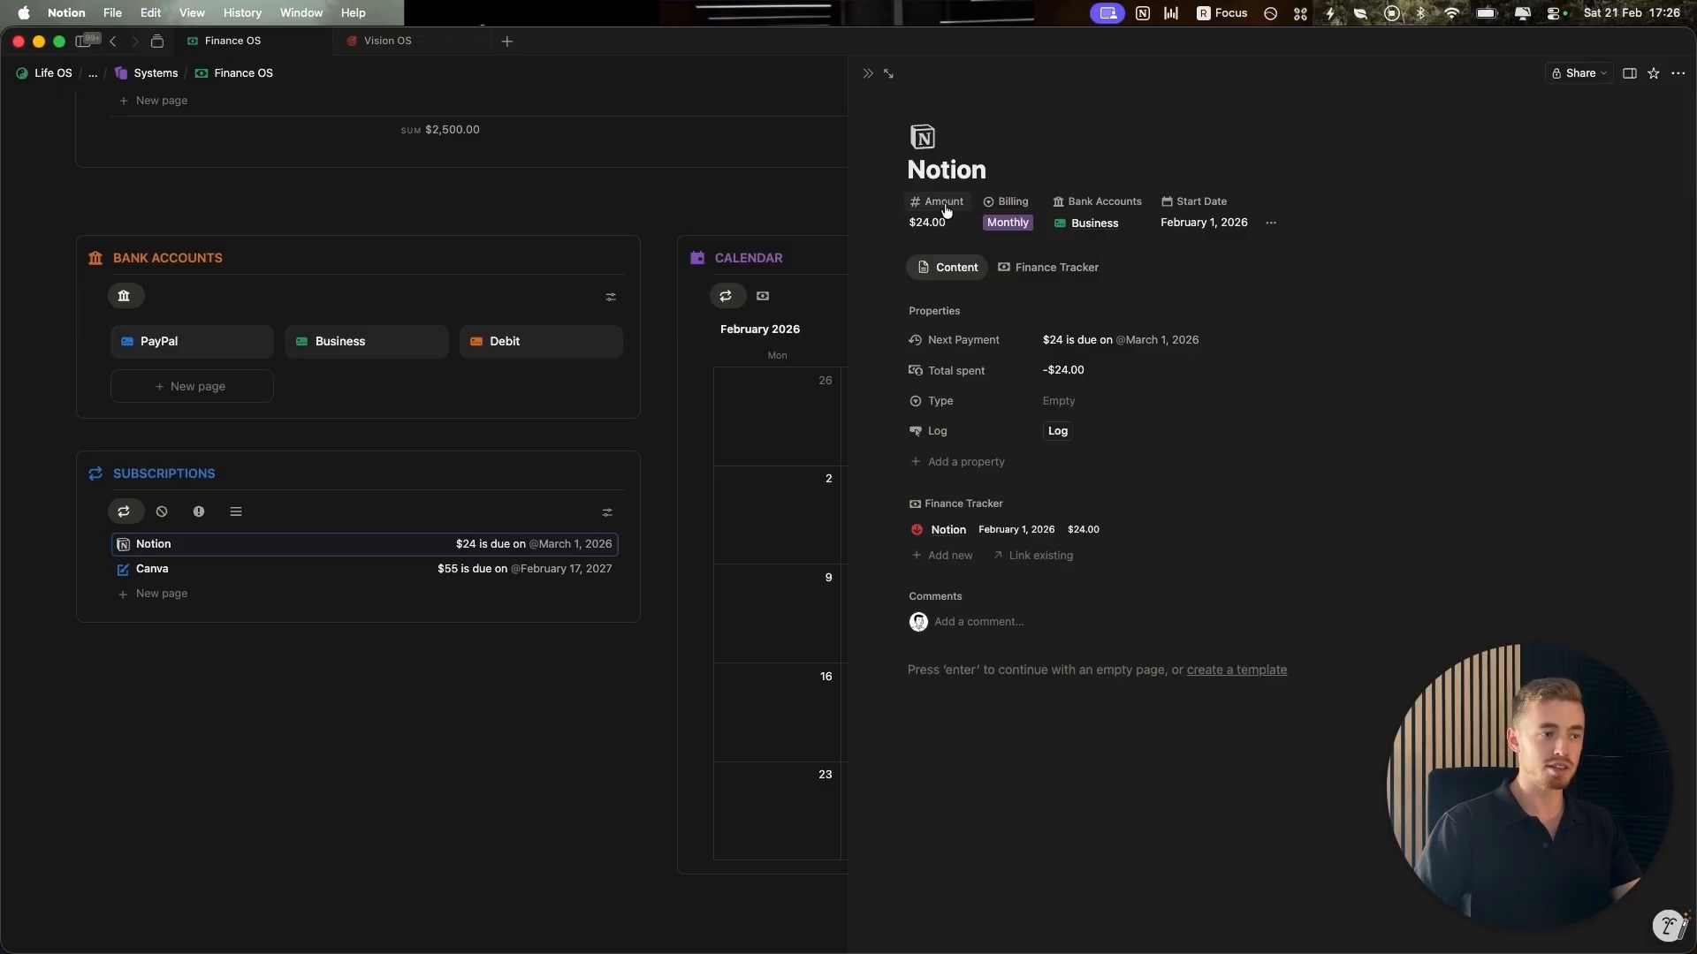
pyautogui.click(1015, 225)
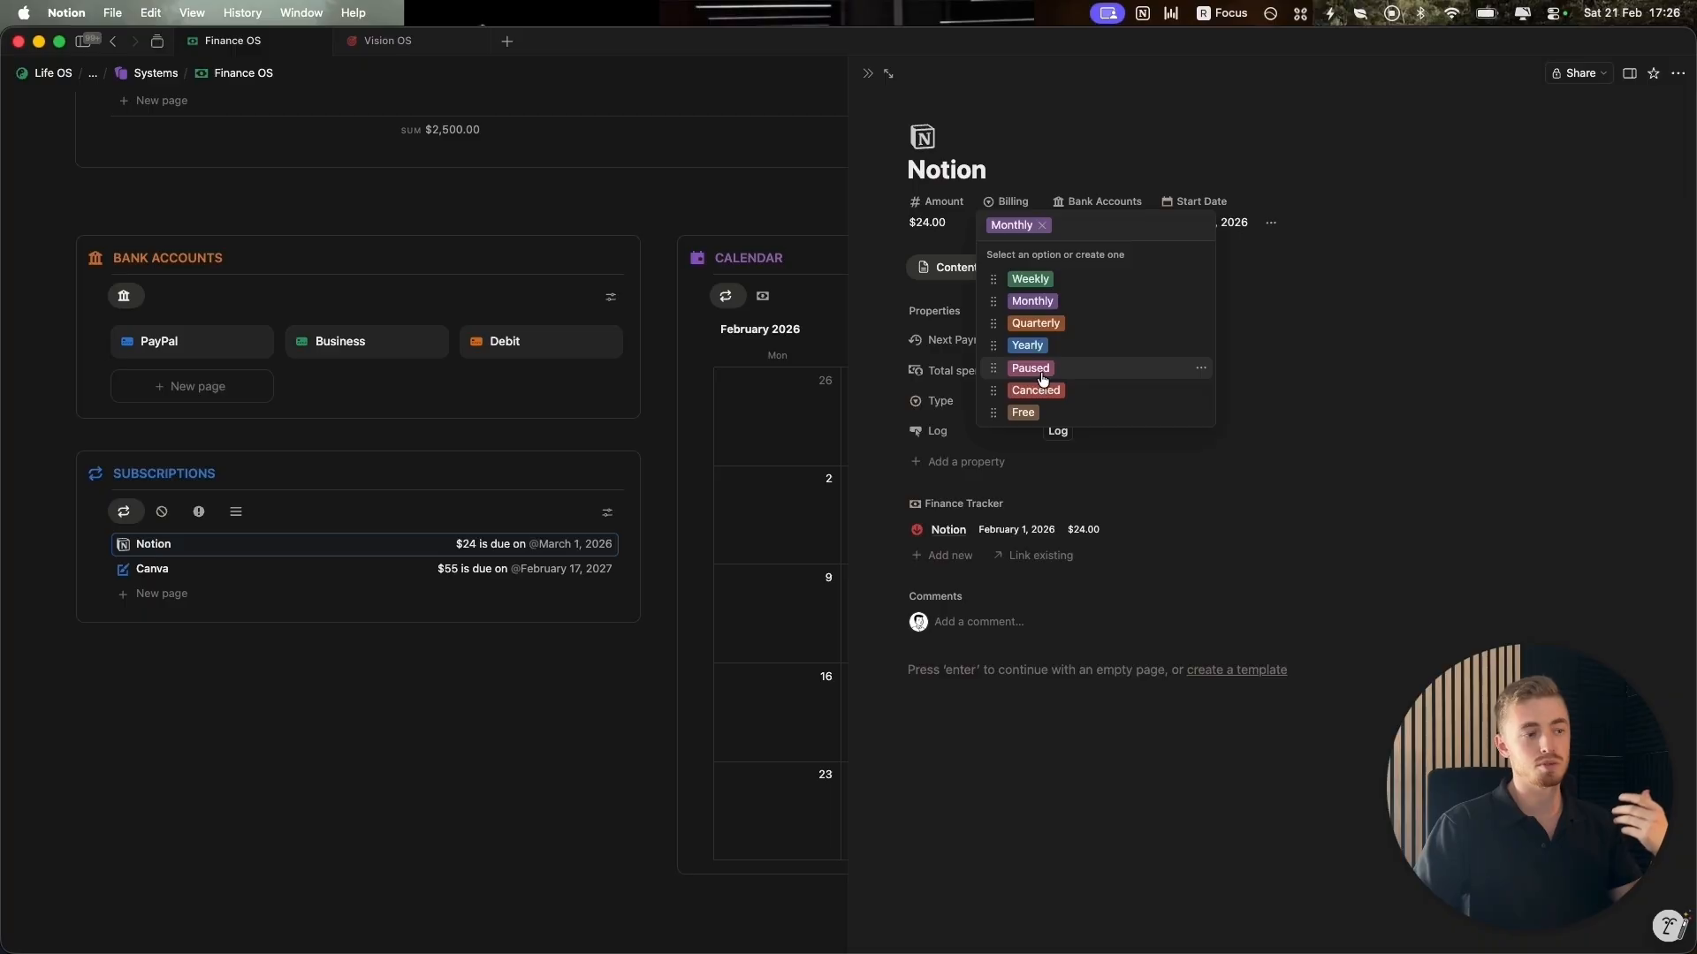
pyautogui.press('Escape')
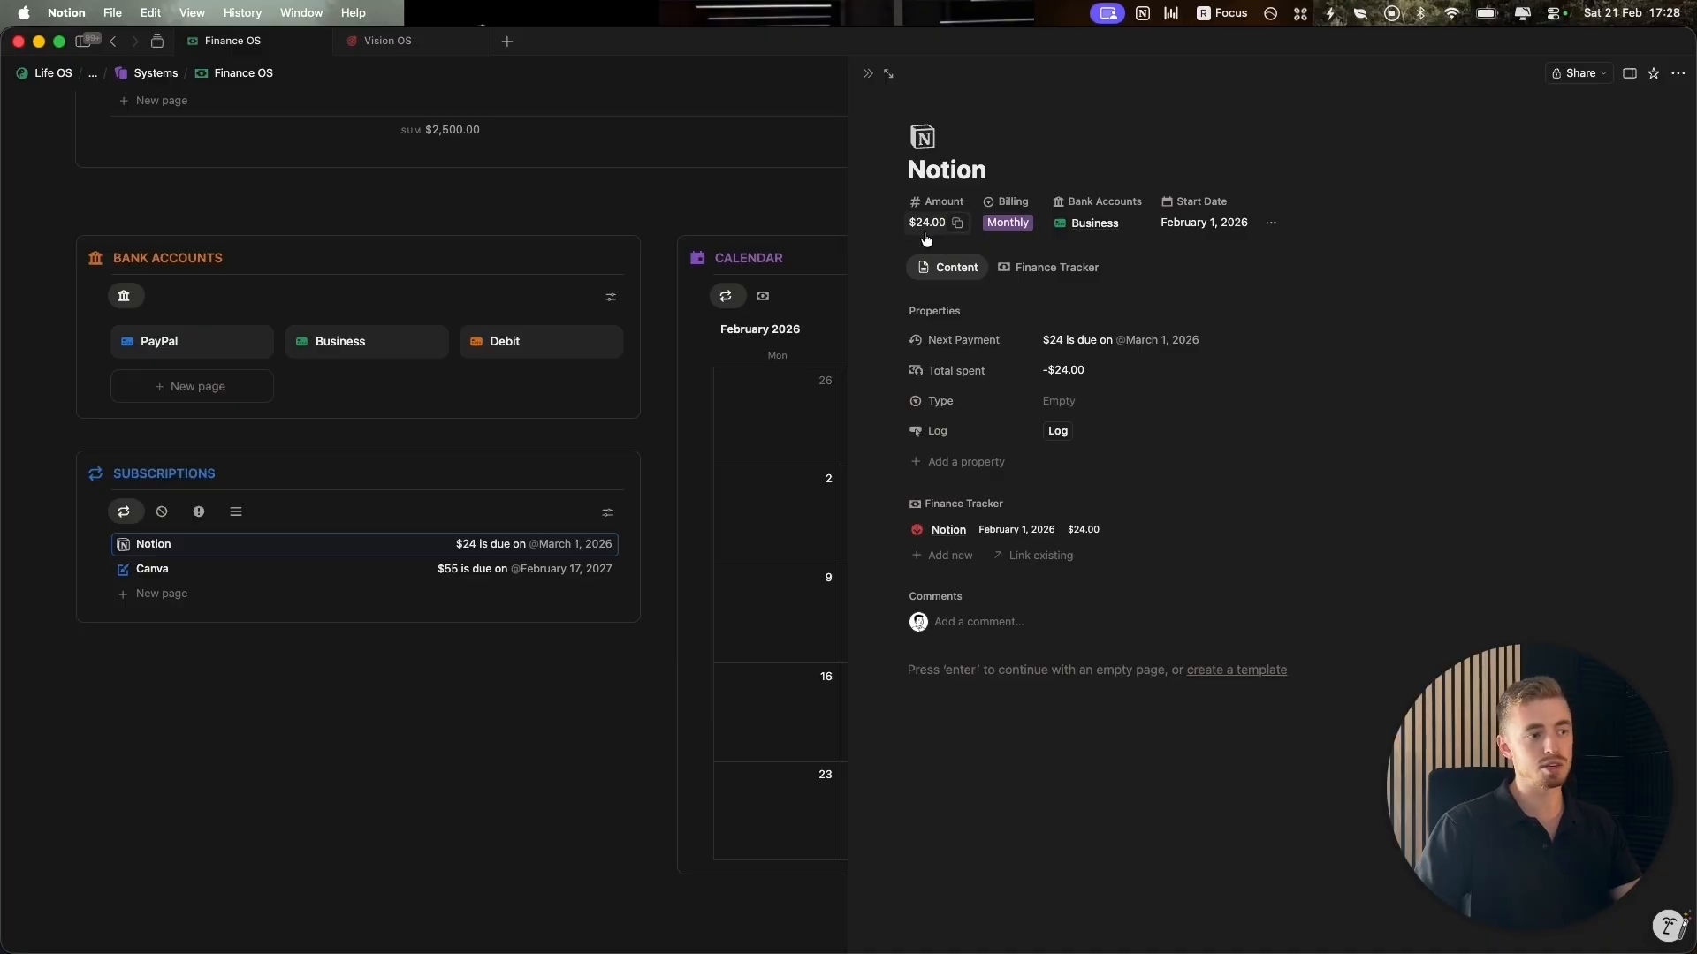
pyautogui.click(867, 74)
# Show March 2026 in the subscriptions calendar and check the Notion subscription's details.
pyautogui.click(1594, 308)
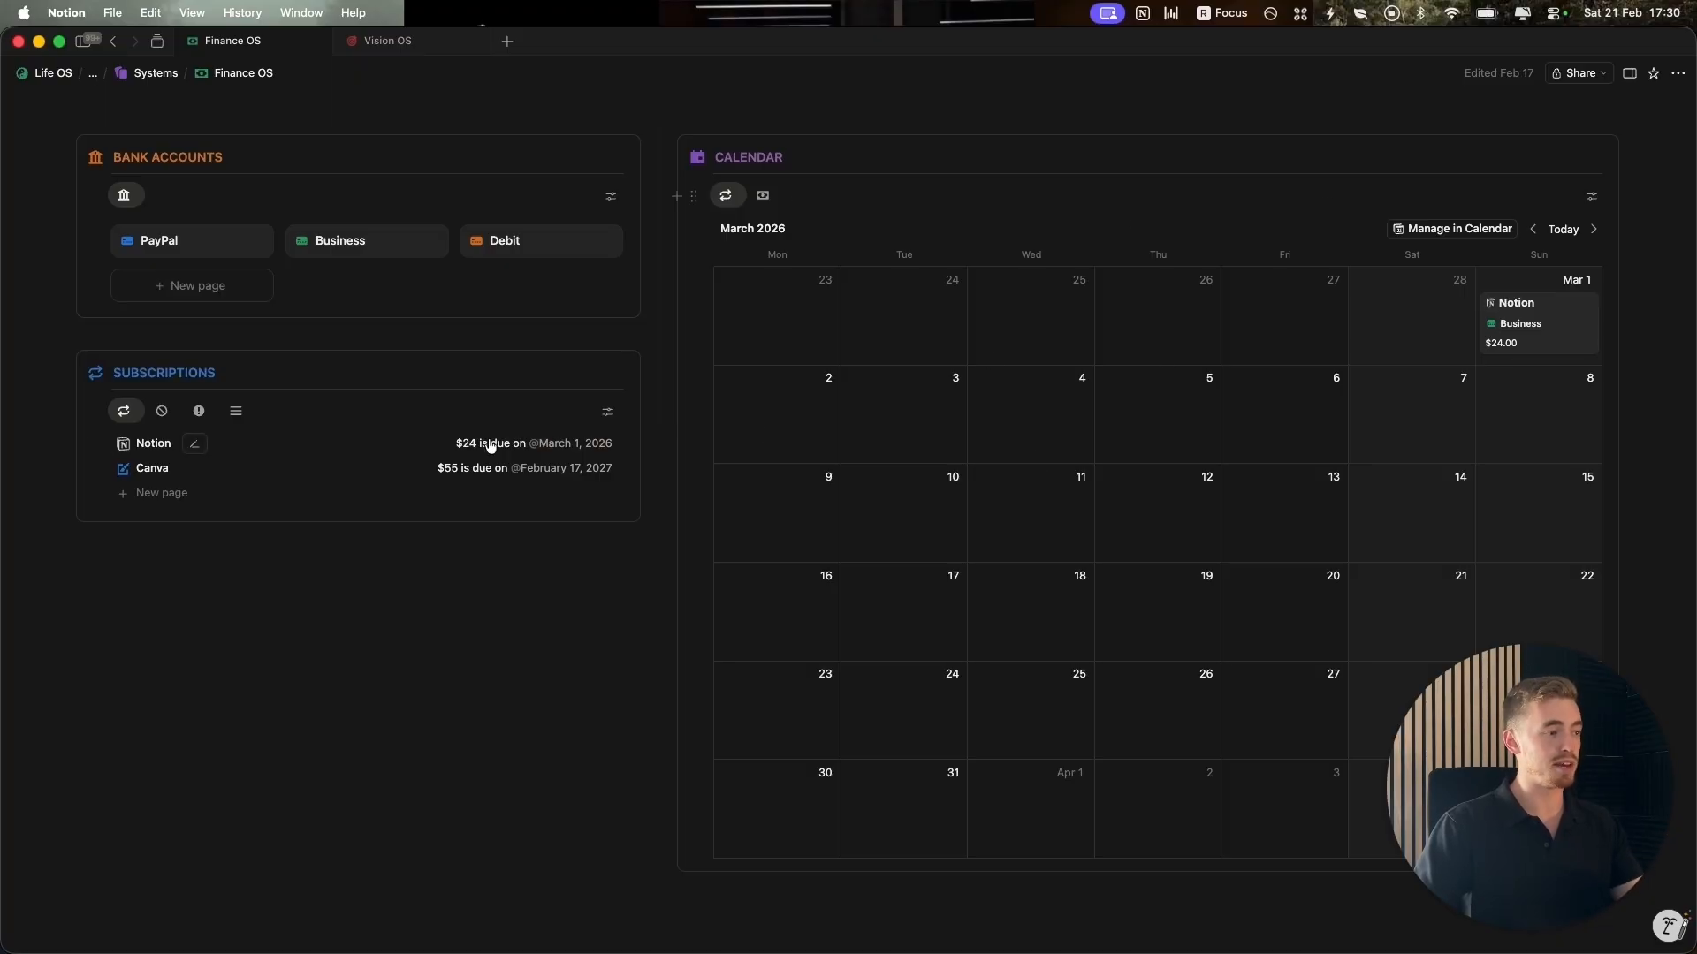
pyautogui.click(384, 443)
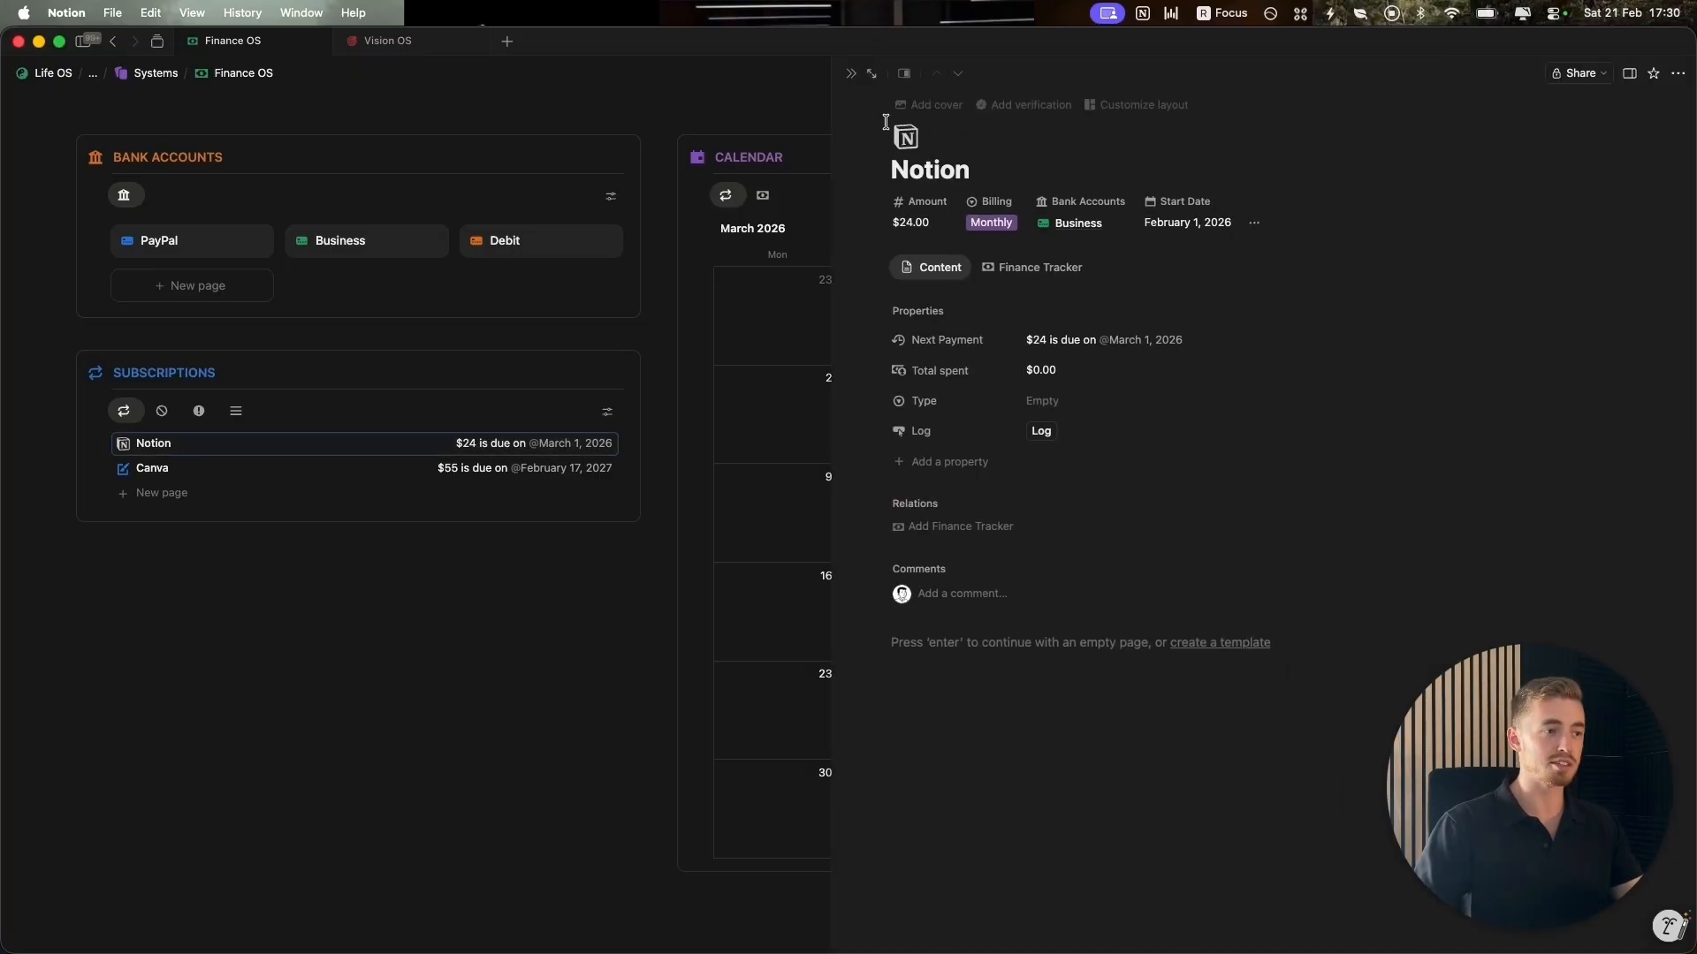
pyautogui.click(374, 277)
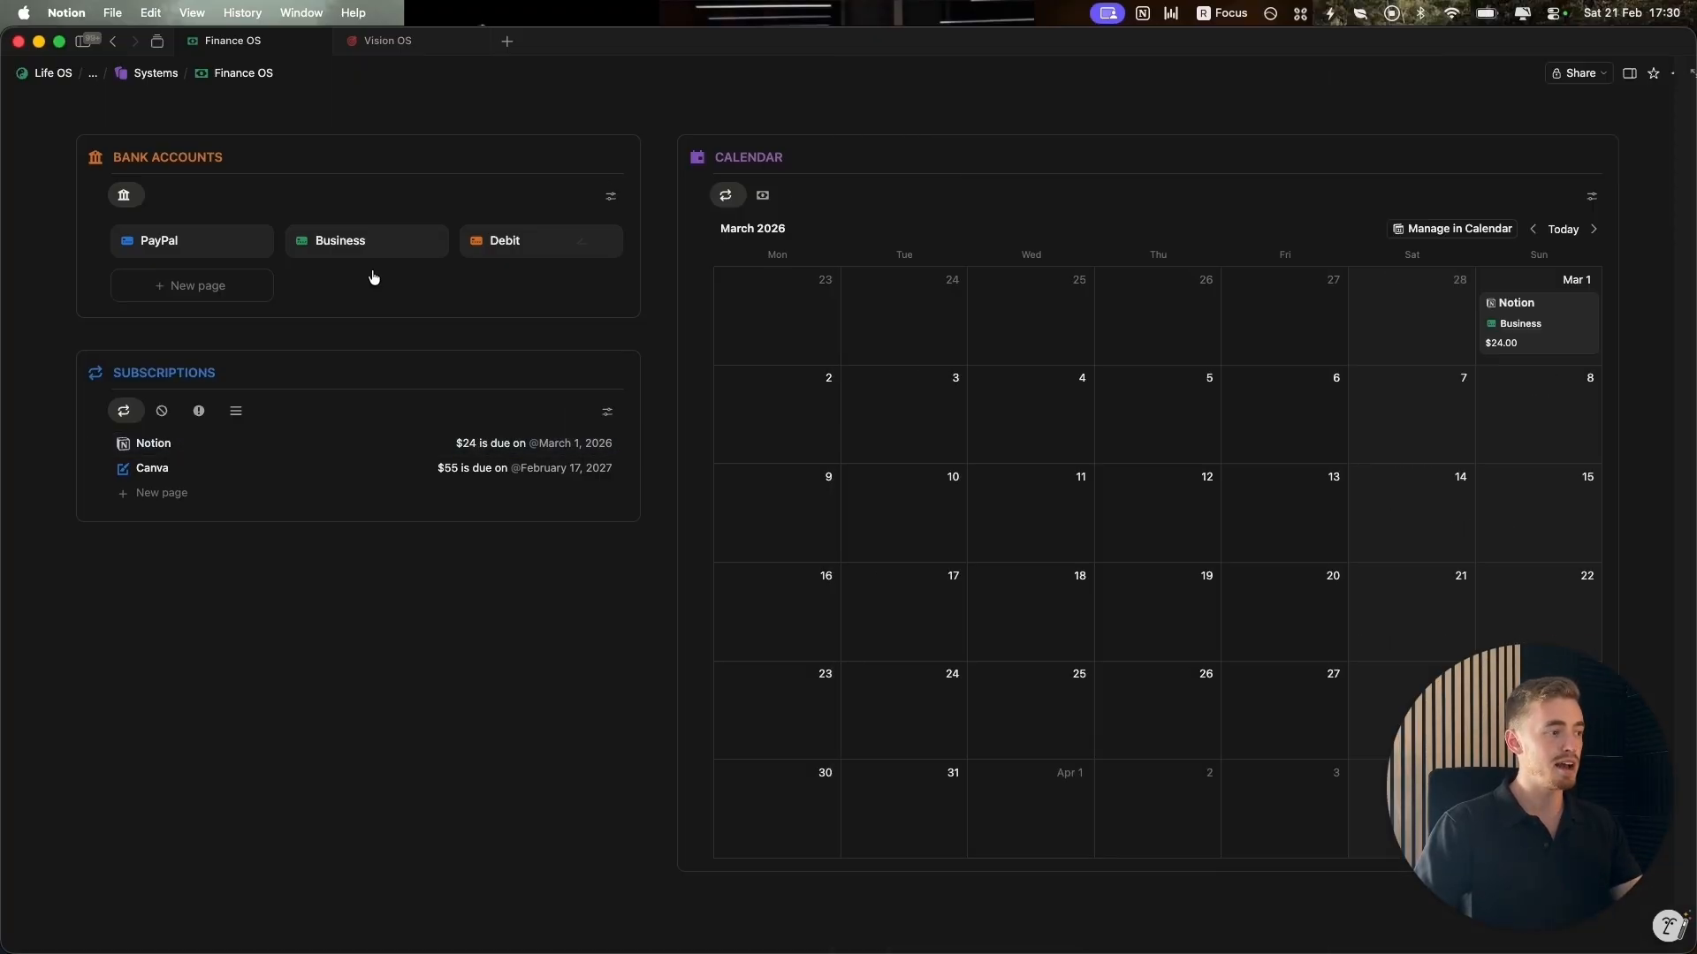
# Show the subscriptions with payments to log, and show the expenses view in the Finance Tracker.
pyautogui.click(200, 412)
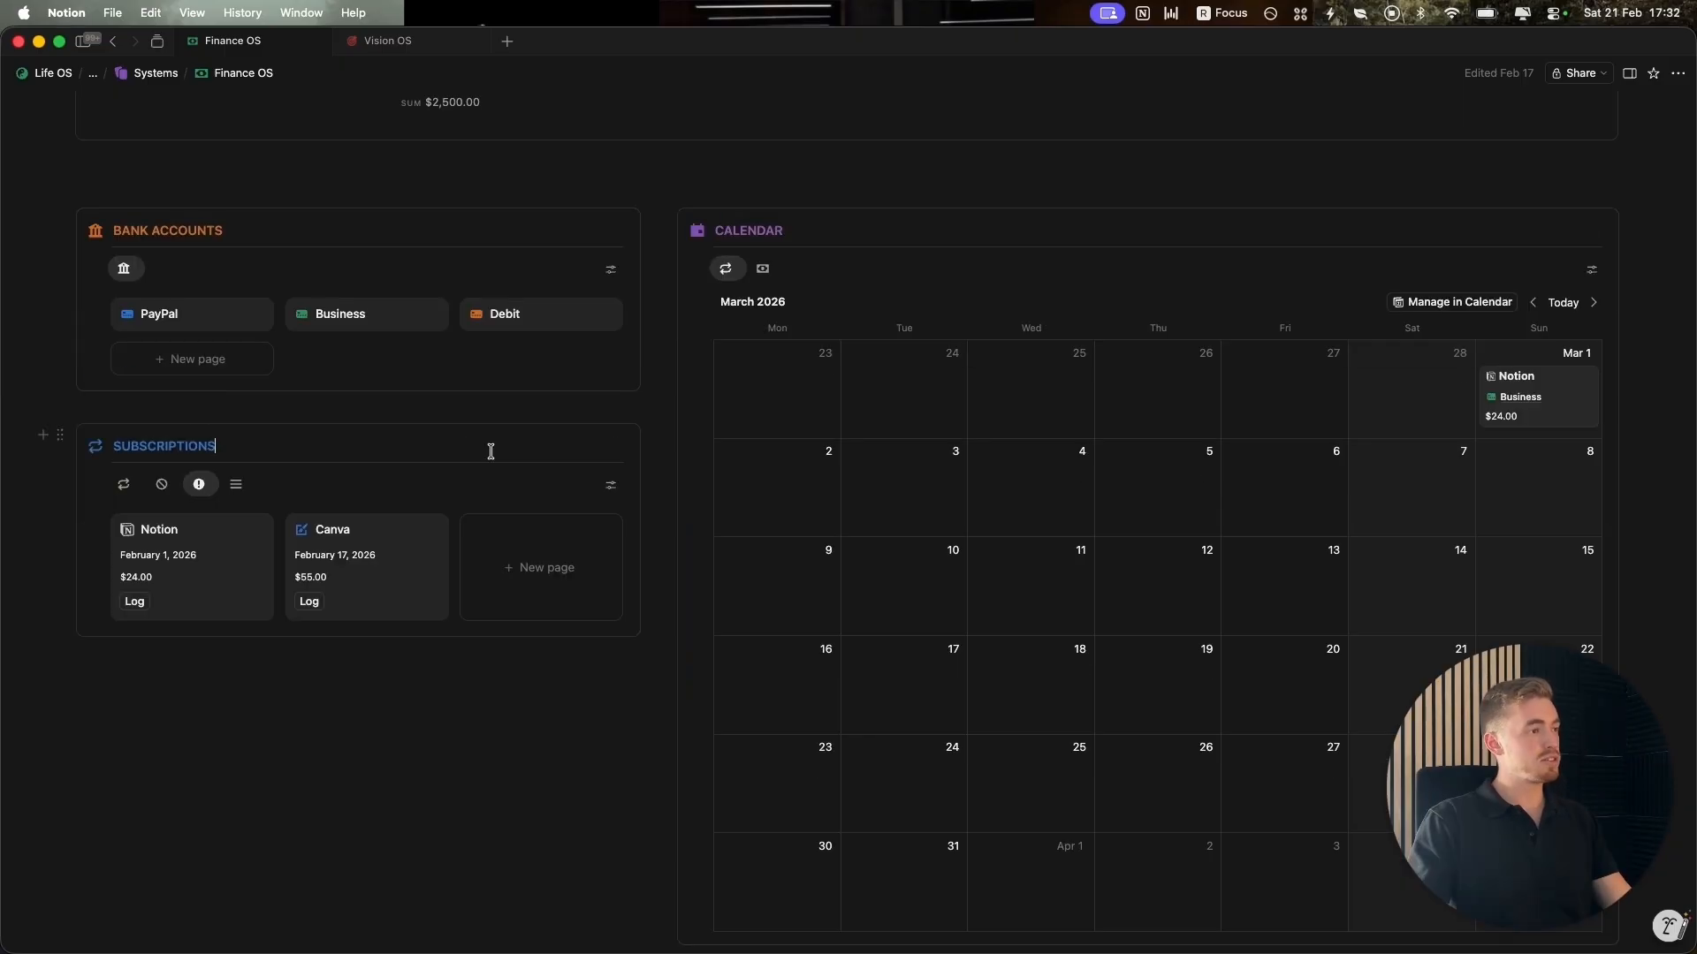
pyautogui.scroll(5, 488, 447)
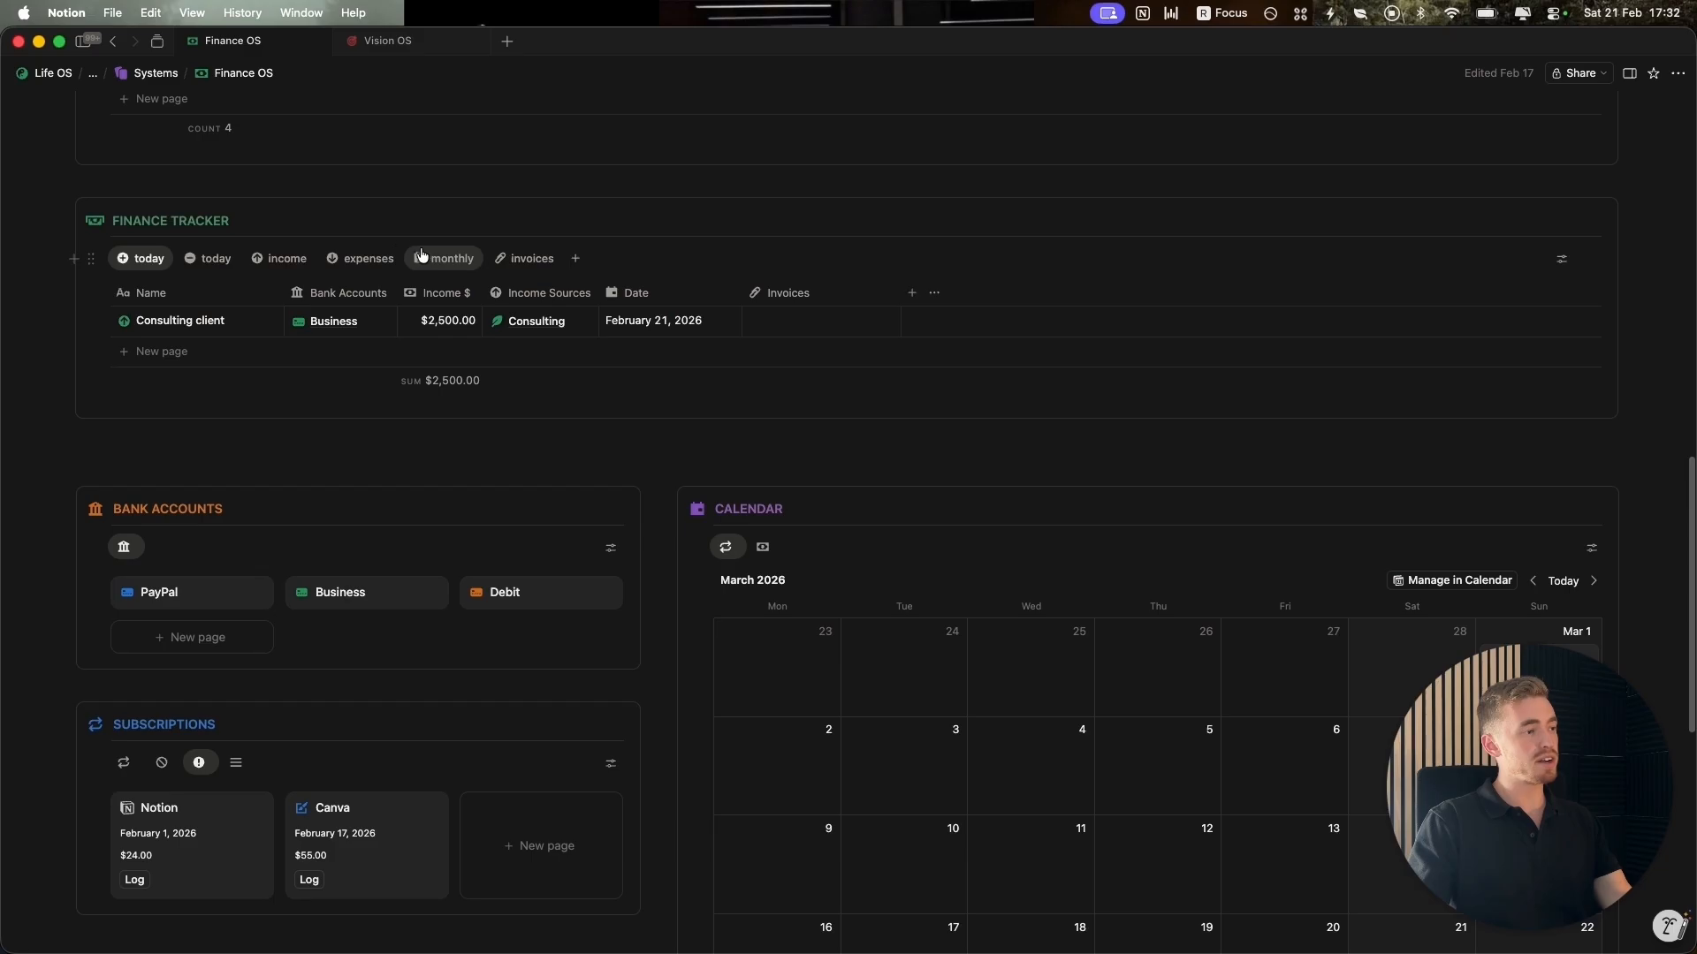
pyautogui.click(362, 264)
pyautogui.scroll(-2, 347, 259)
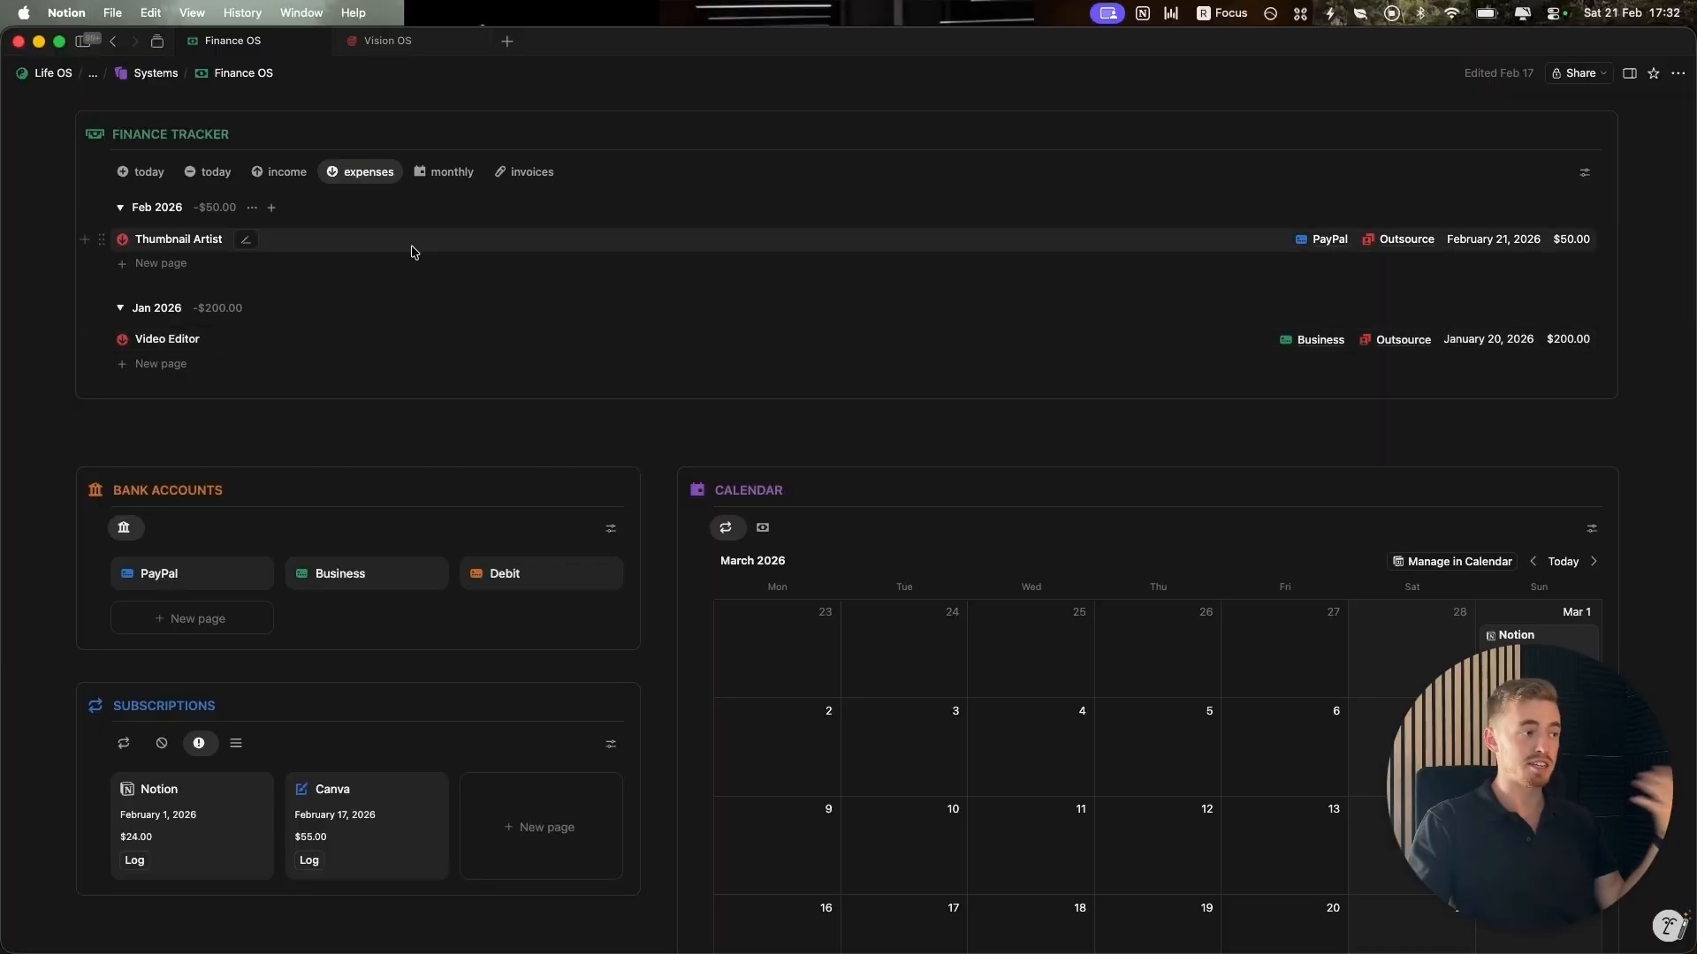
# Log the Notion and Canva subscription payments as expenses and check the Finance Tracker's expense entries.
pyautogui.scroll(-2, 410, 248)
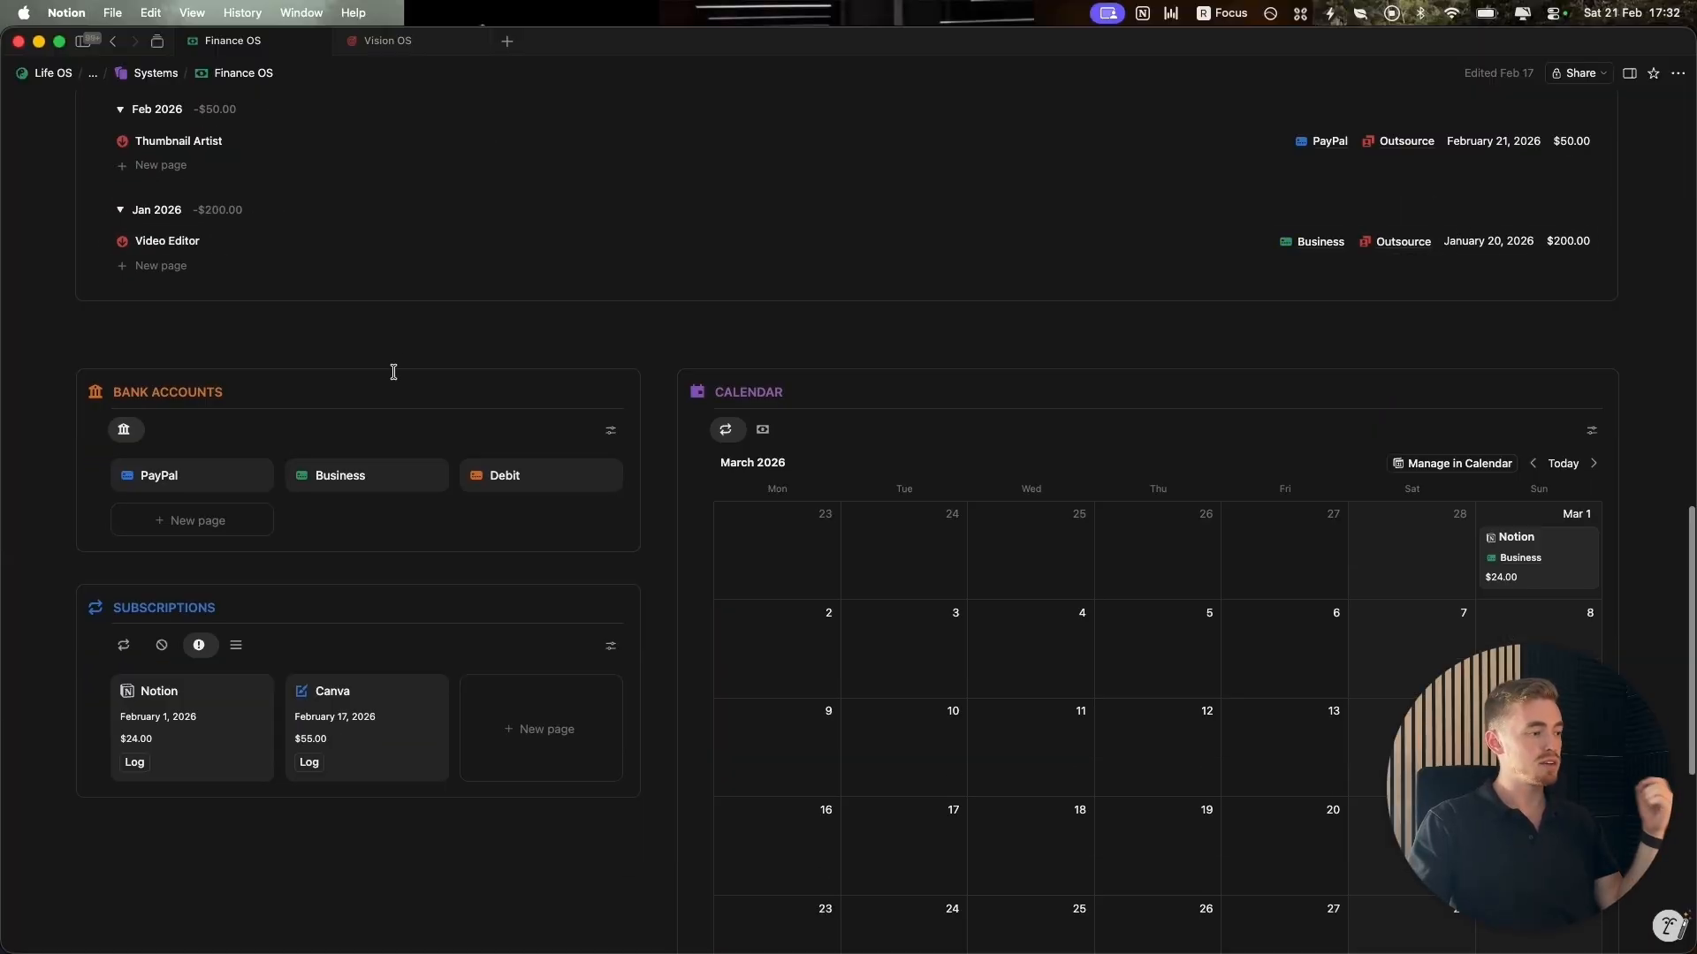
pyautogui.click(133, 763)
pyautogui.scroll(2, 455, 670)
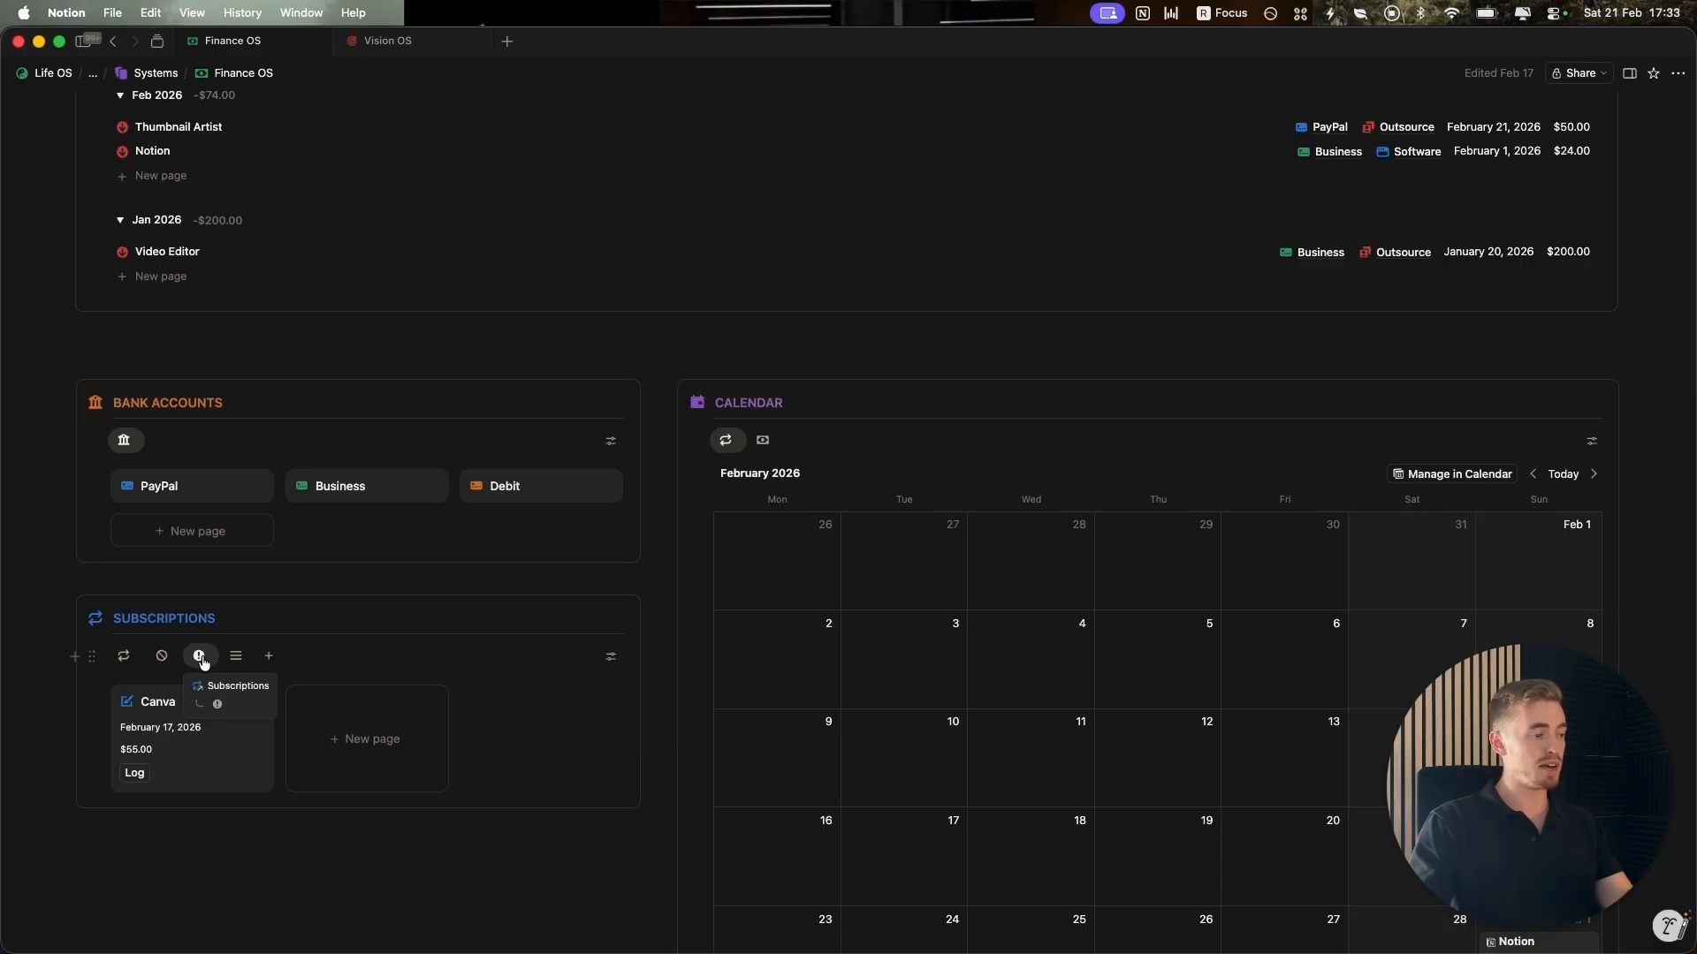
pyautogui.click(133, 775)
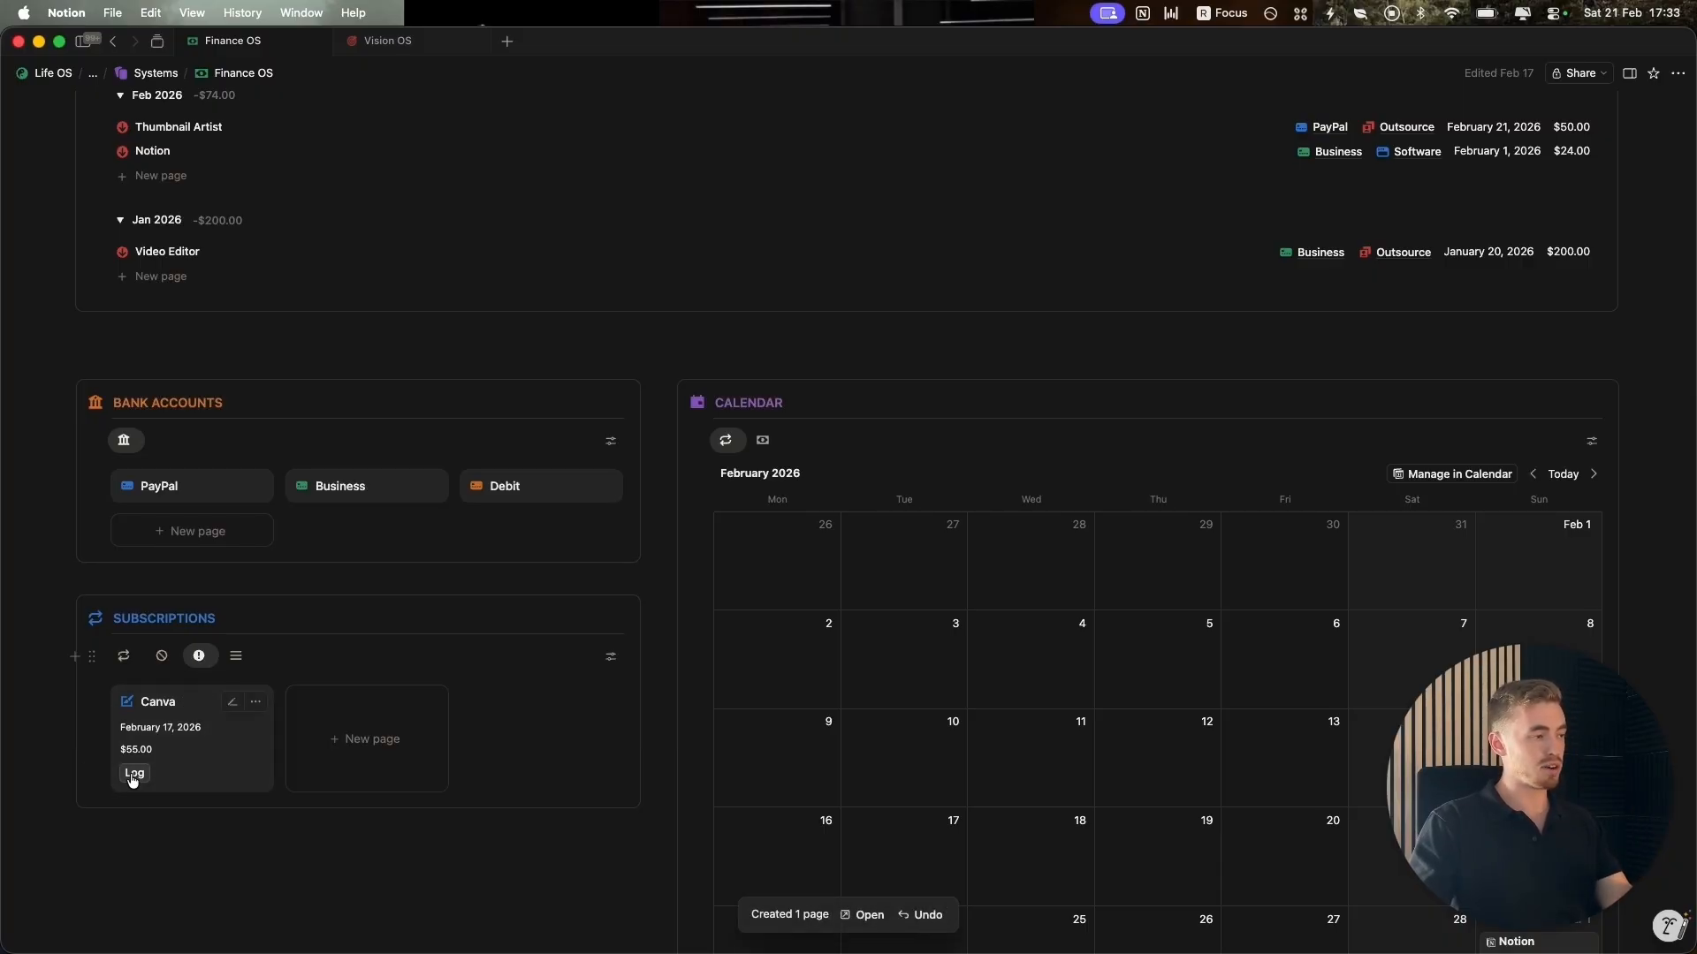
pyautogui.scroll(3, 134, 778)
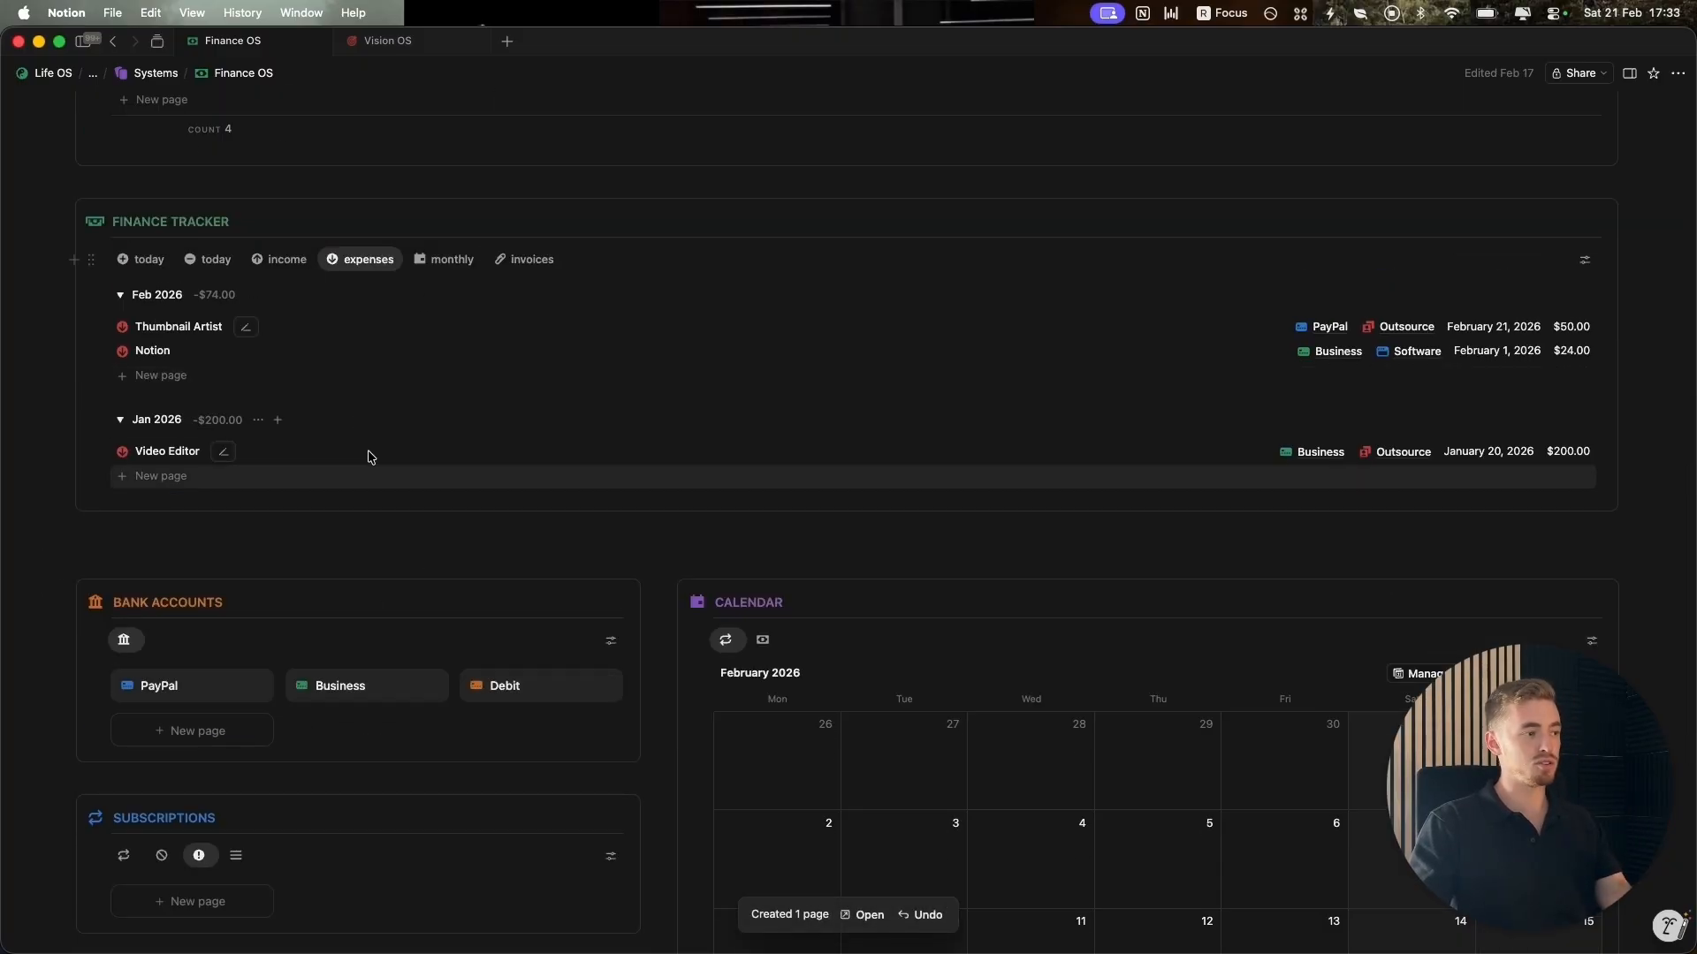
# Review the remaining Subscriptions views, including total spent per subscription, and return to the upcoming payments view.
pyautogui.scroll(-4, 462, 607)
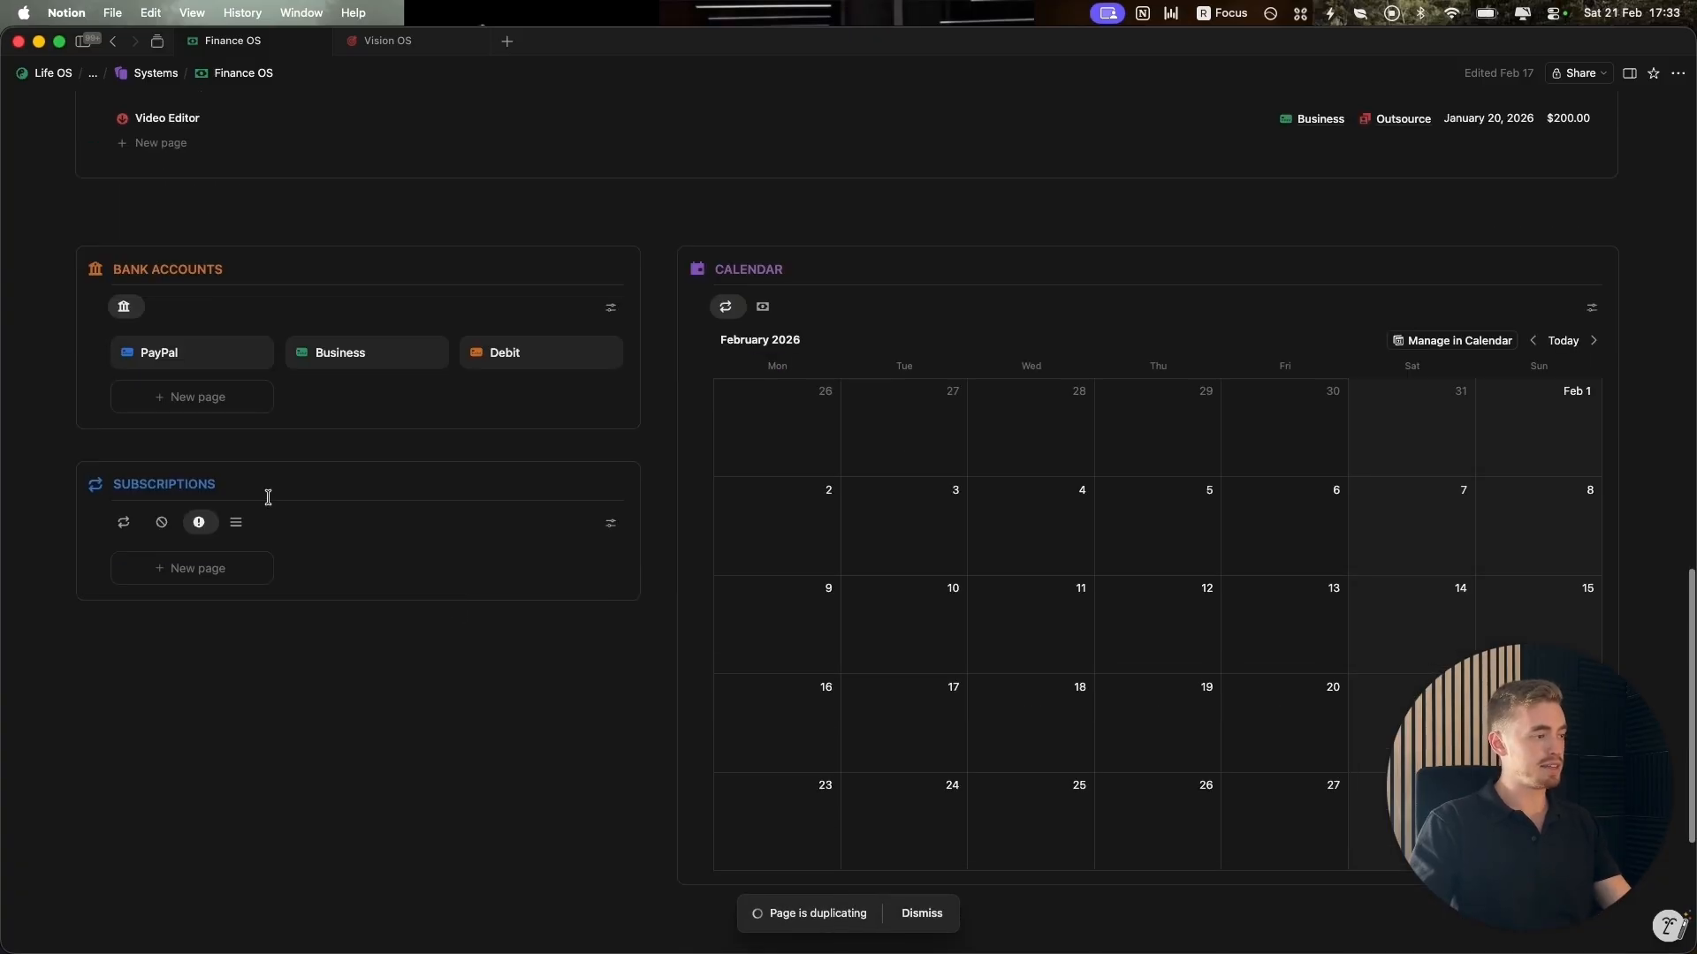
pyautogui.click(162, 526)
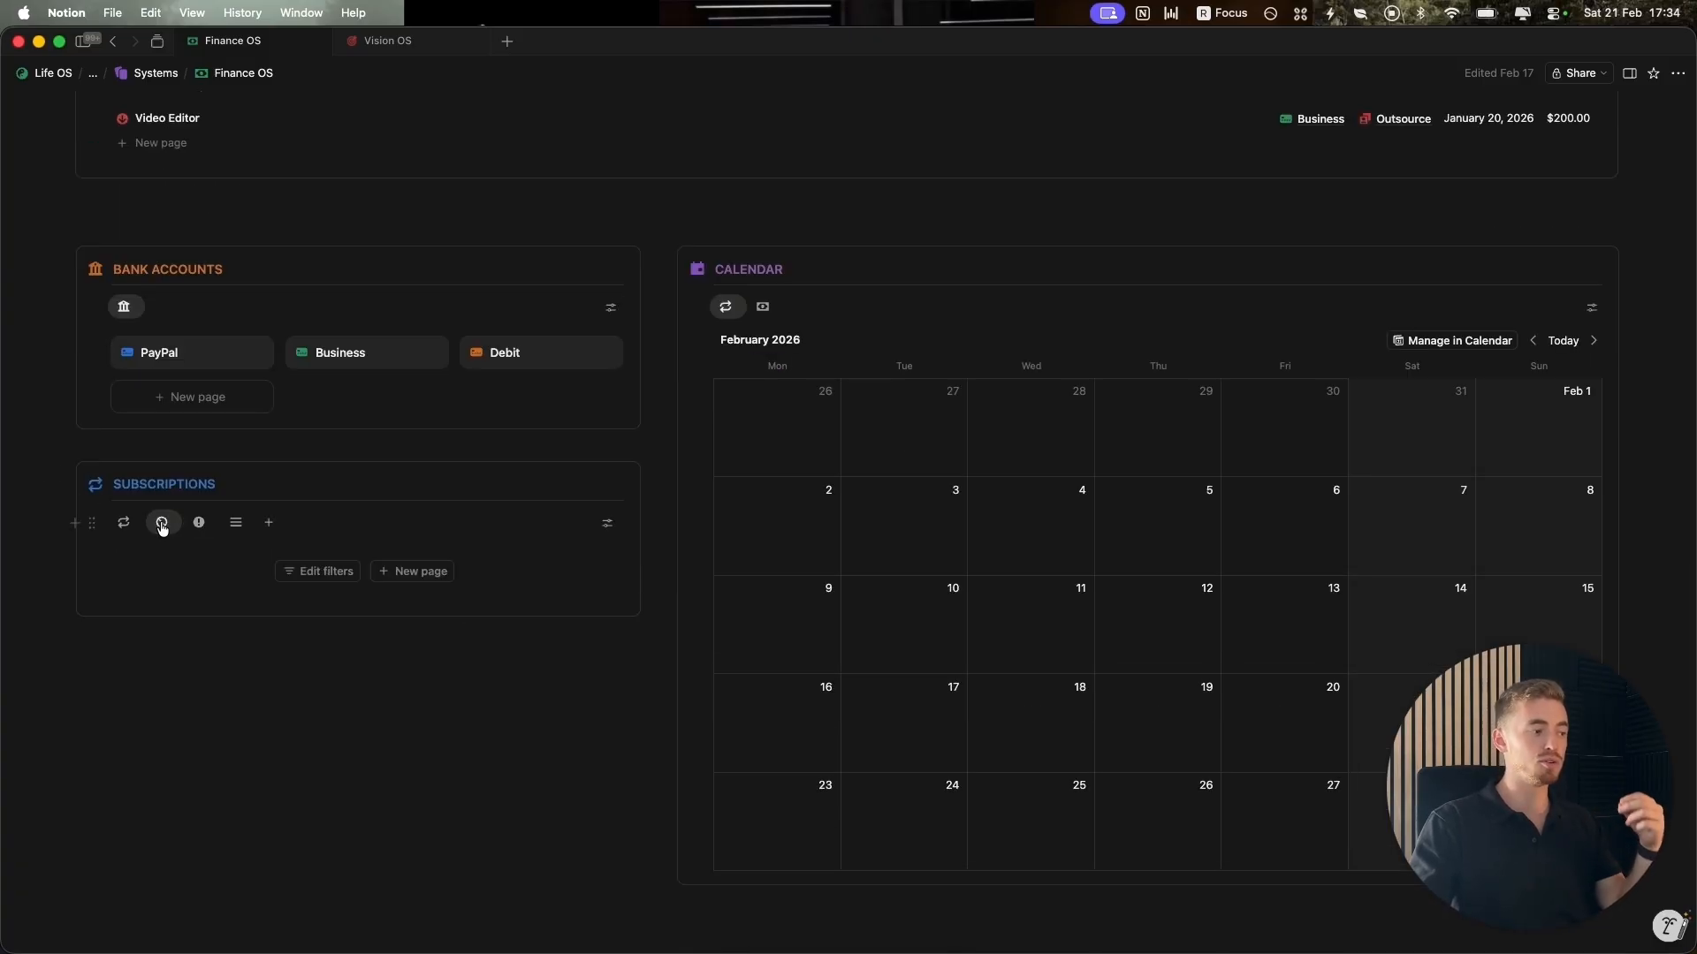
pyautogui.click(235, 524)
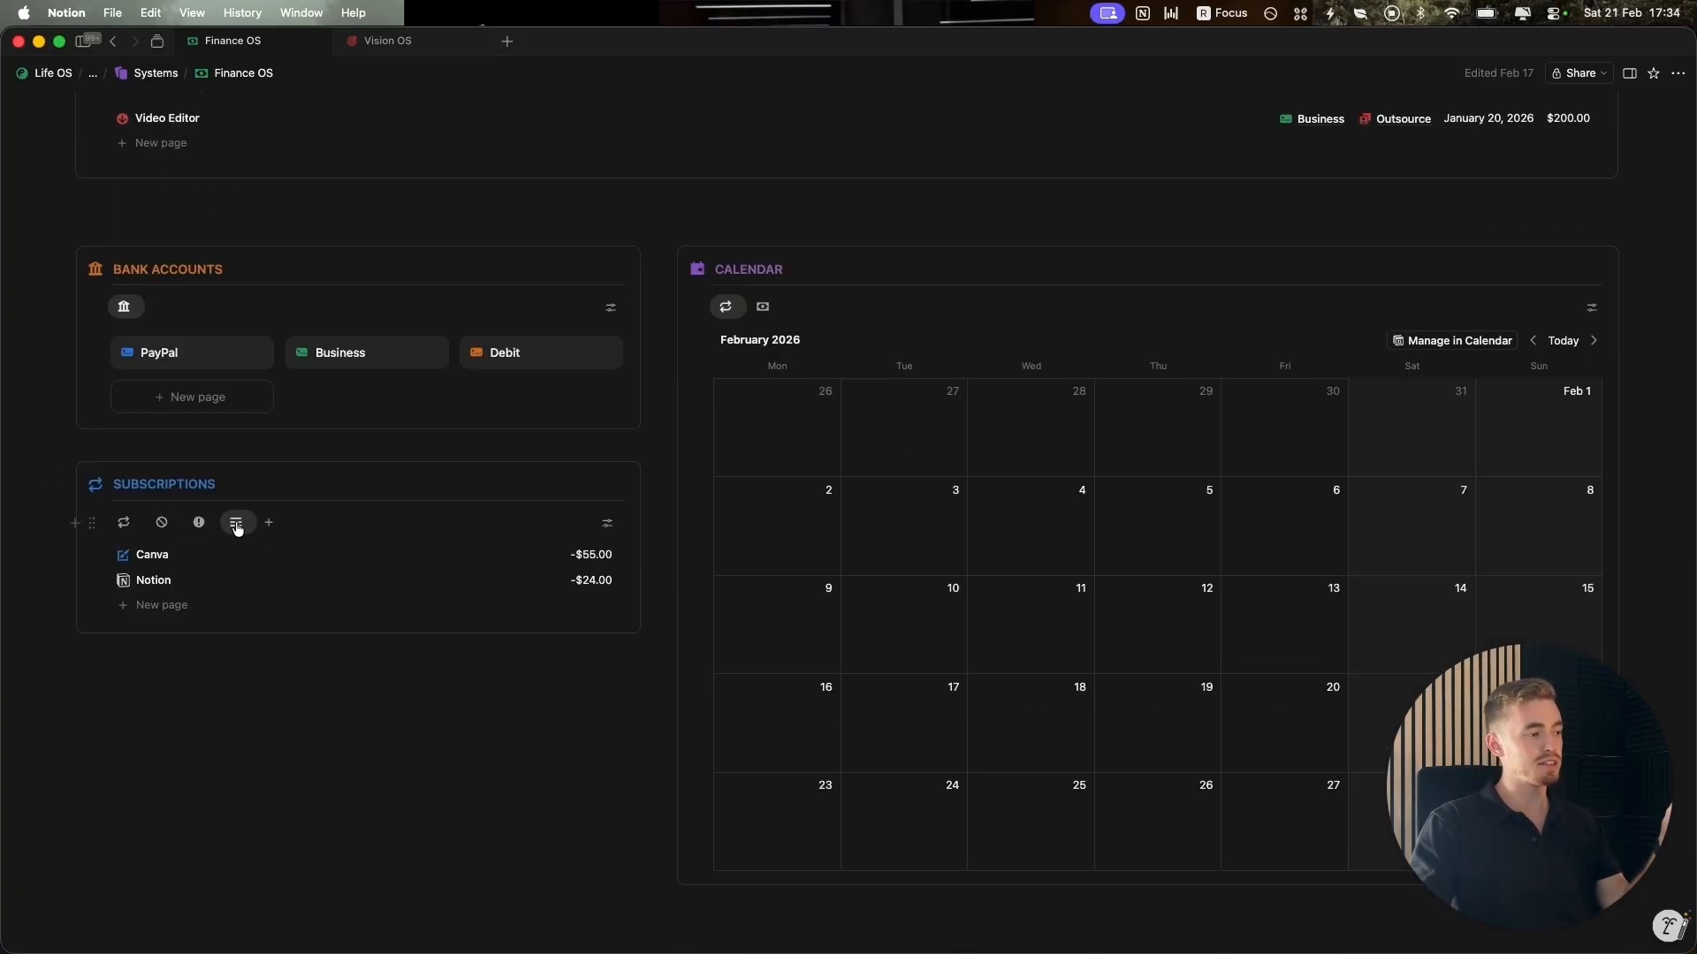
pyautogui.click(123, 524)
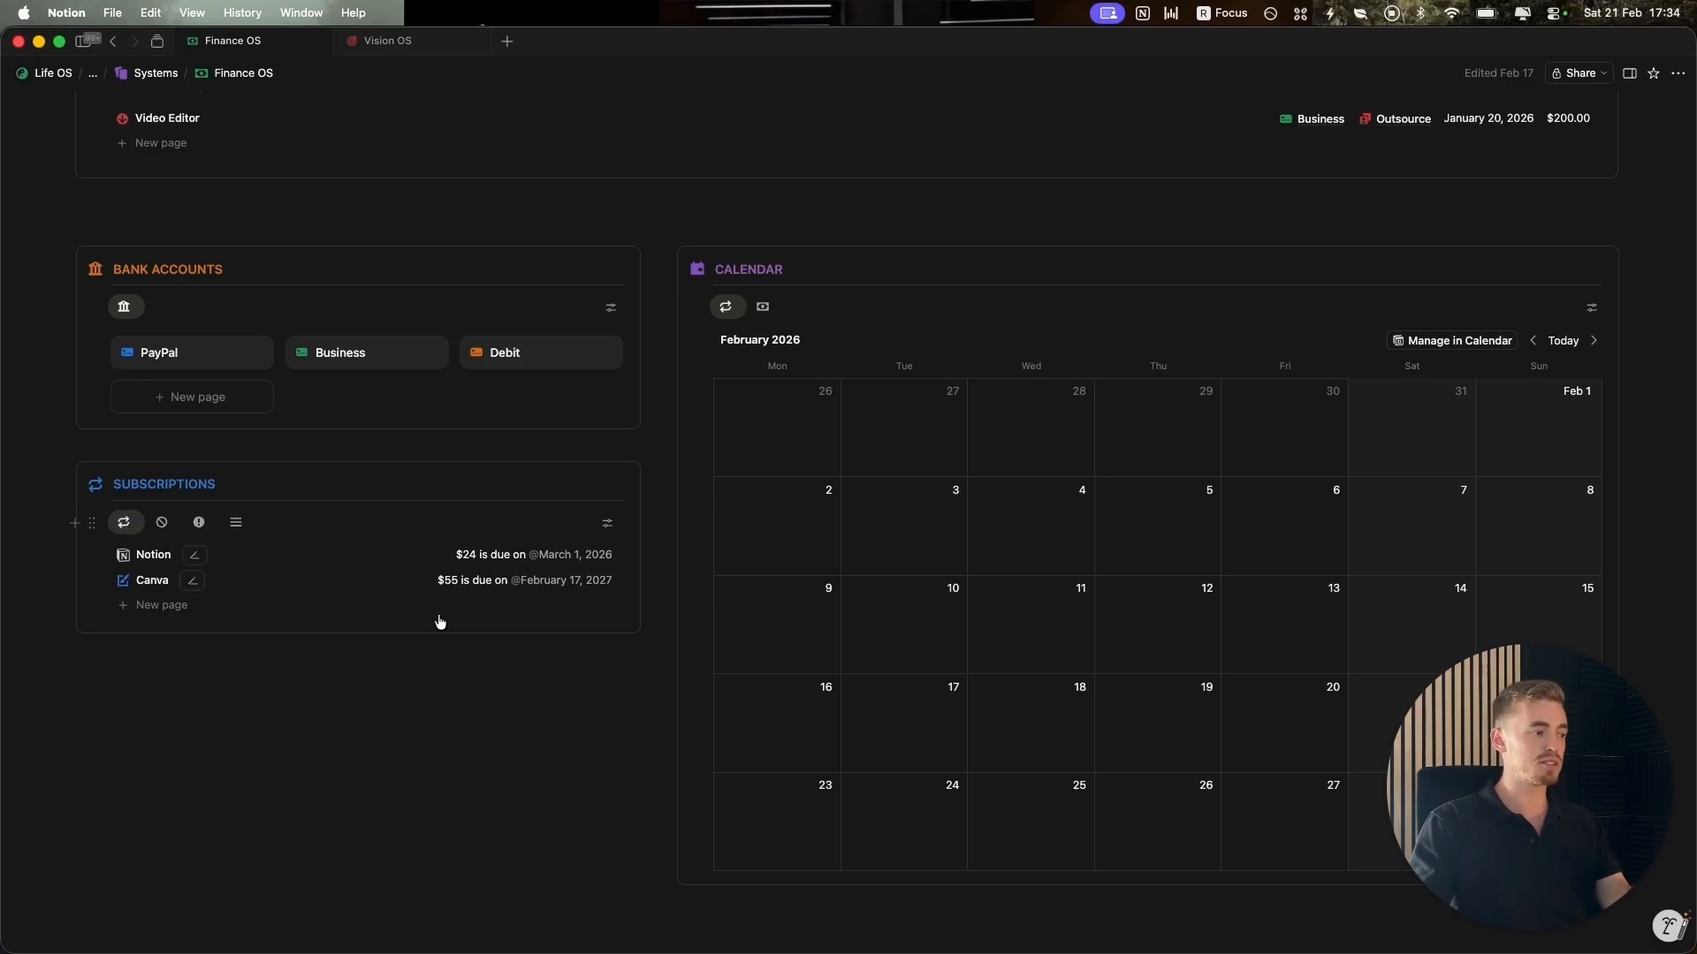
# Review the subscriptions chart in the Overview section and the Budget Tracker's remaining monthly budgets.
pyautogui.scroll(4, 611, 593)
pyautogui.scroll(10, 611, 593)
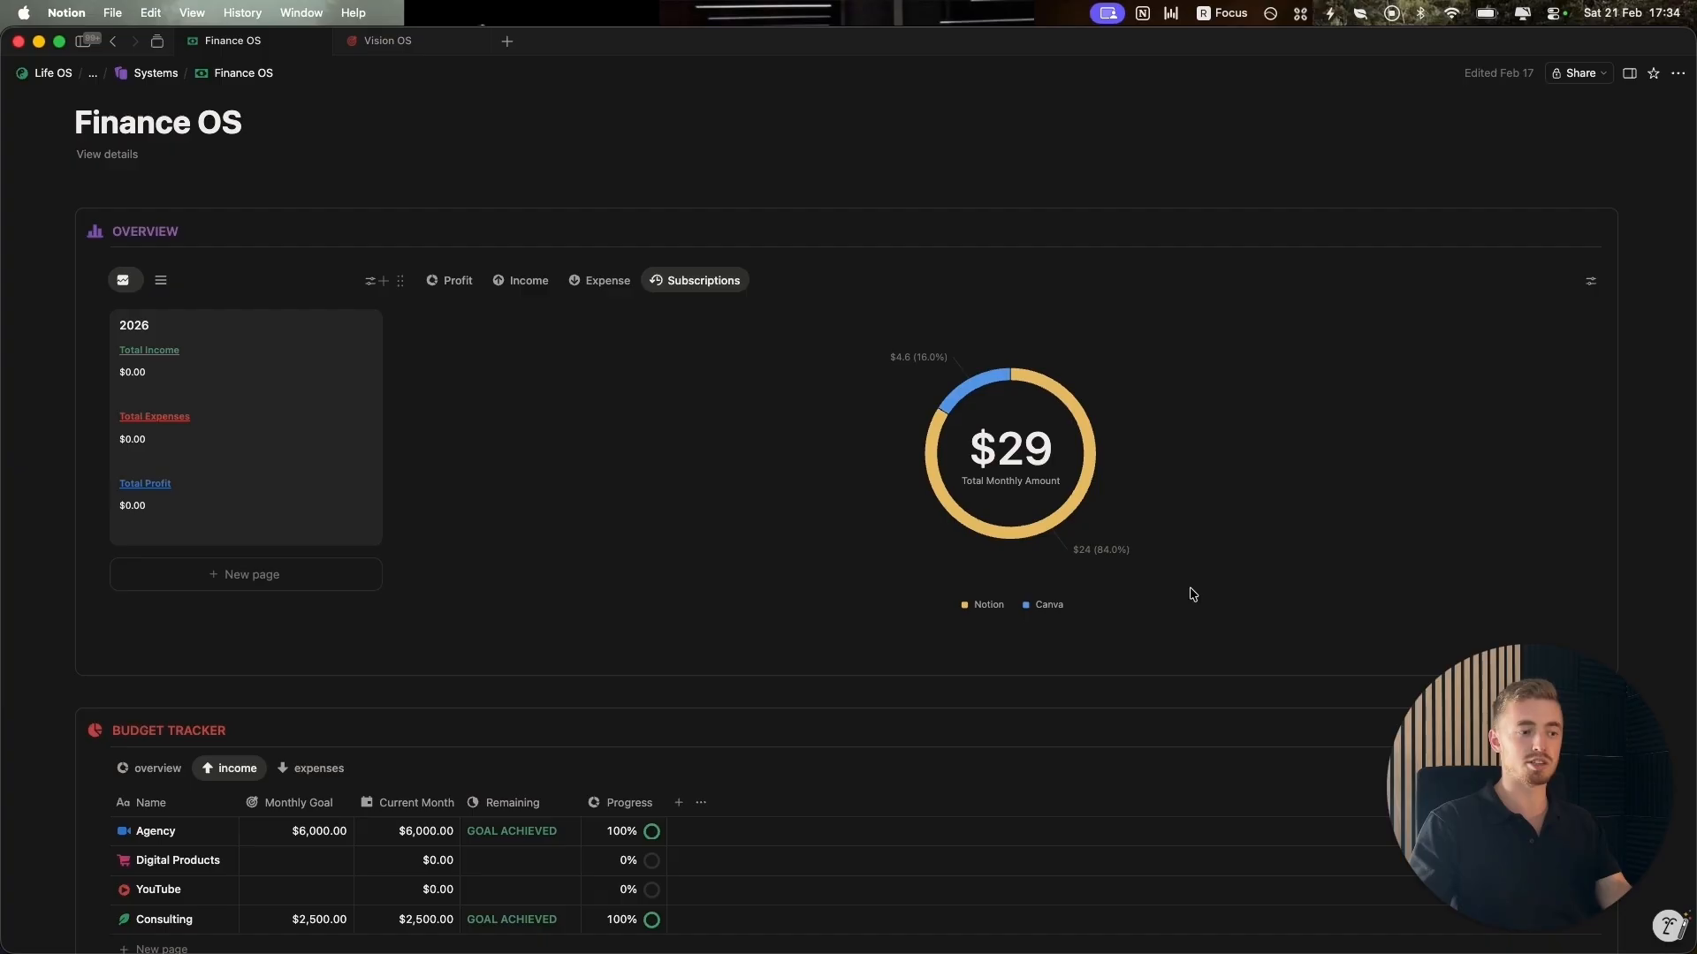
pyautogui.scroll(3, 708, 481)
pyautogui.scroll(-11, 709, 481)
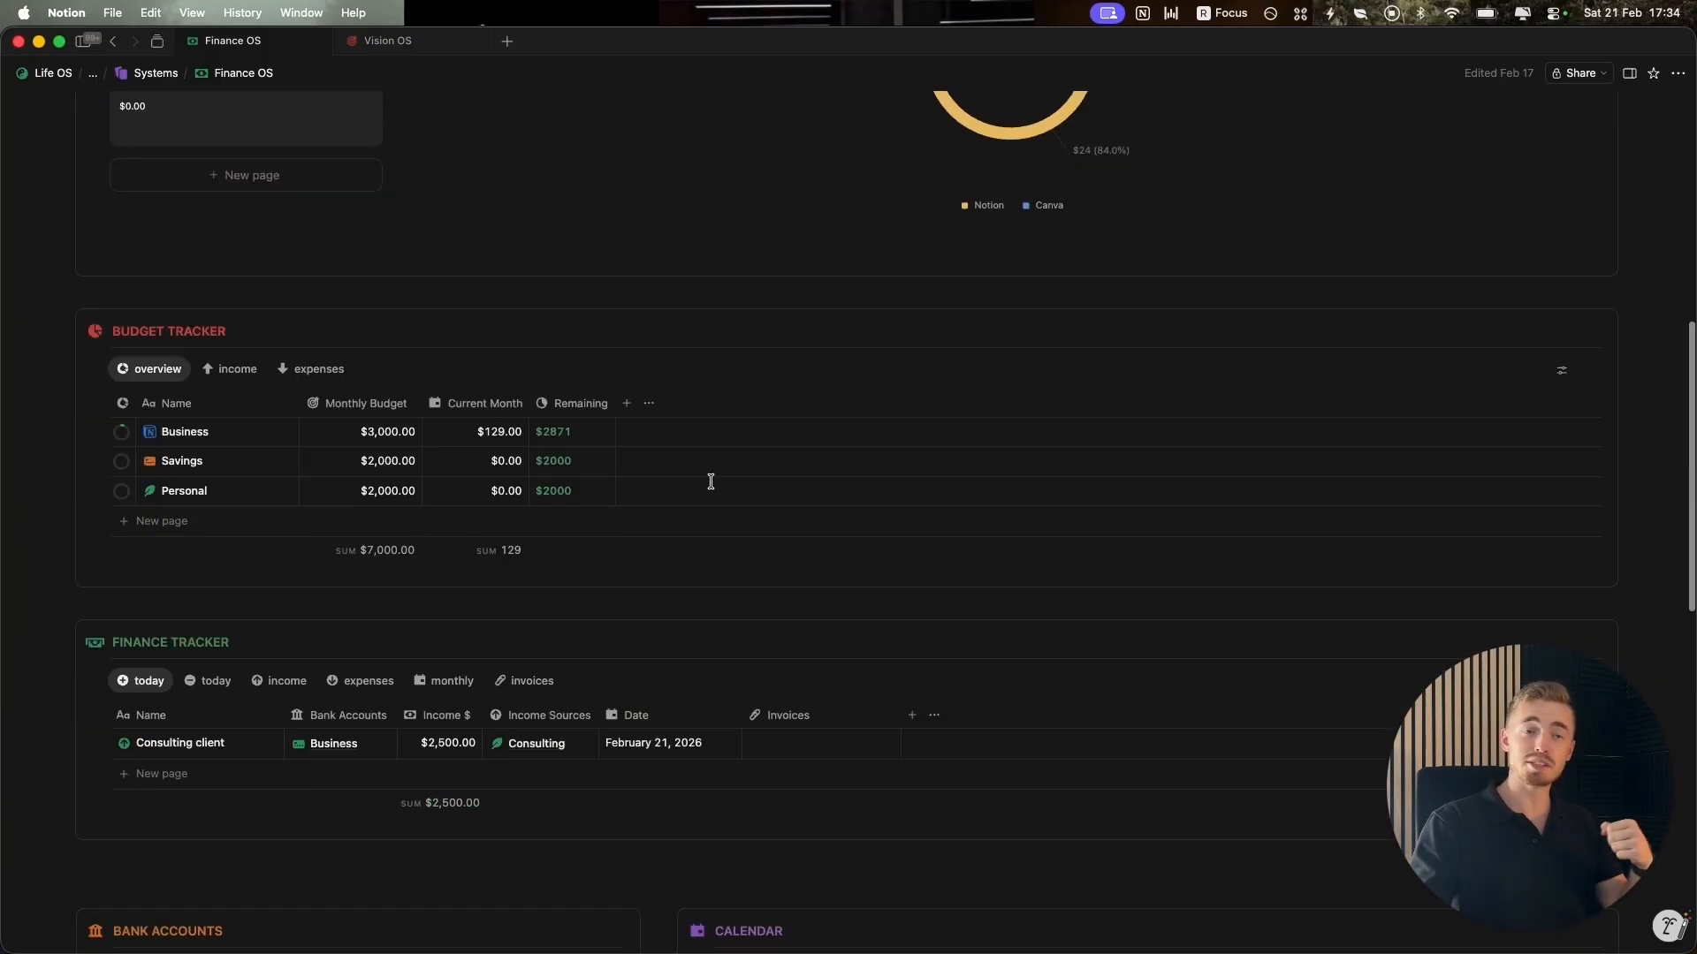
pyautogui.scroll(12, 711, 480)
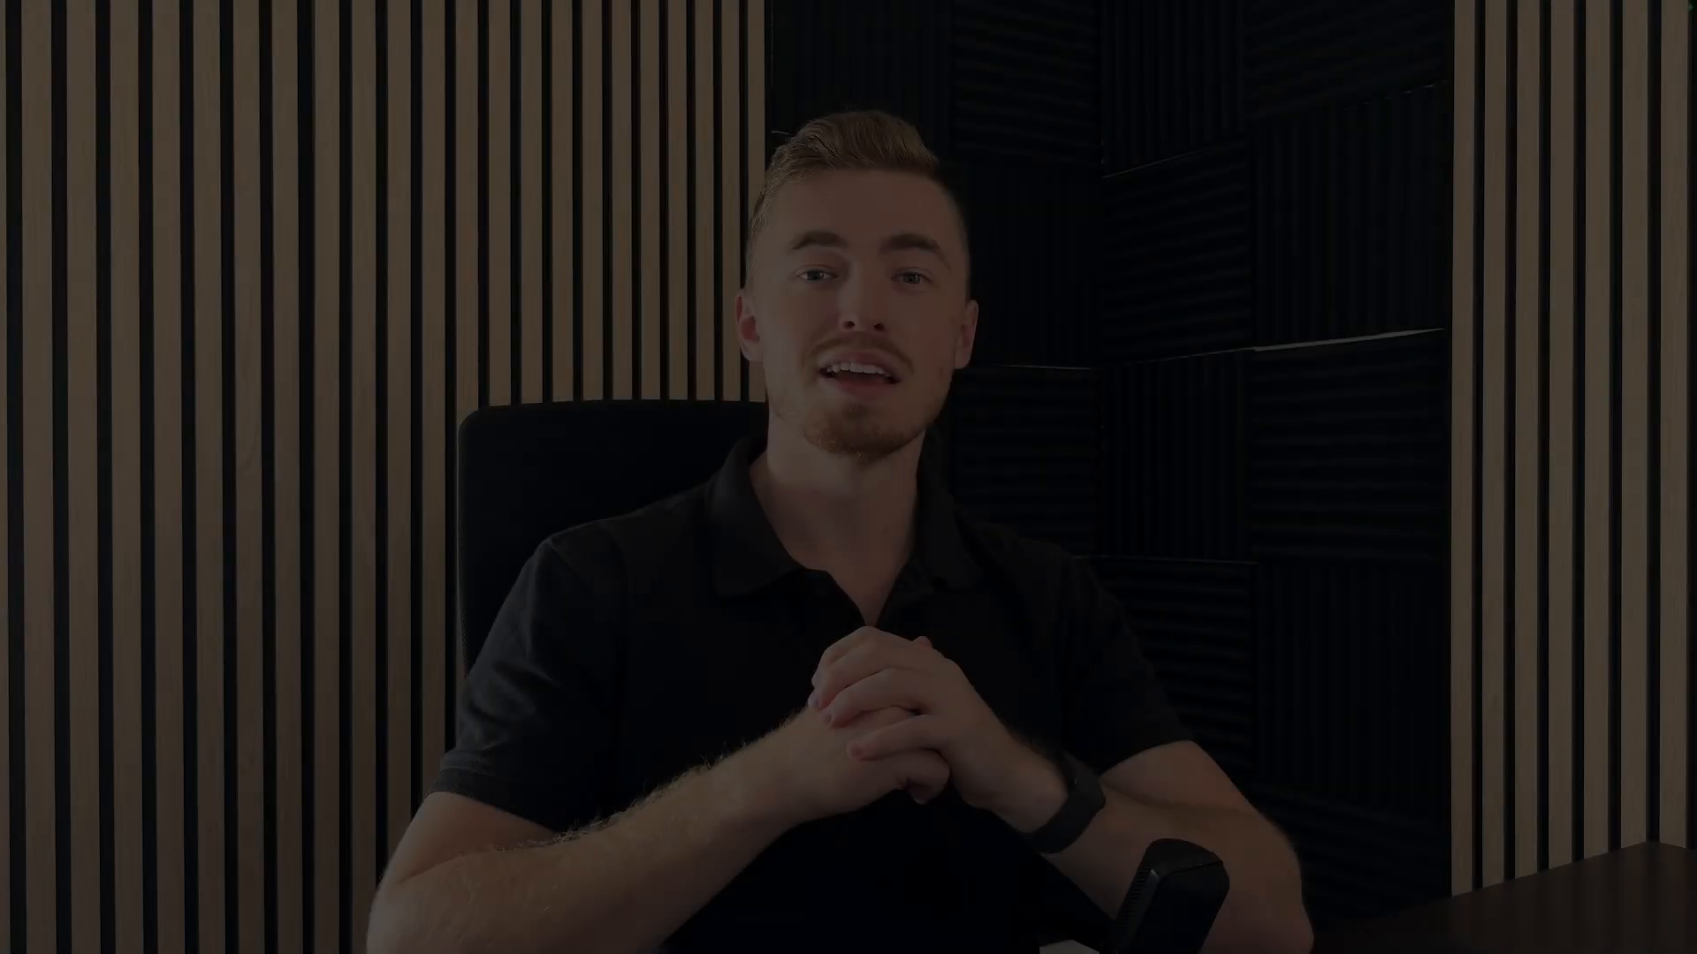